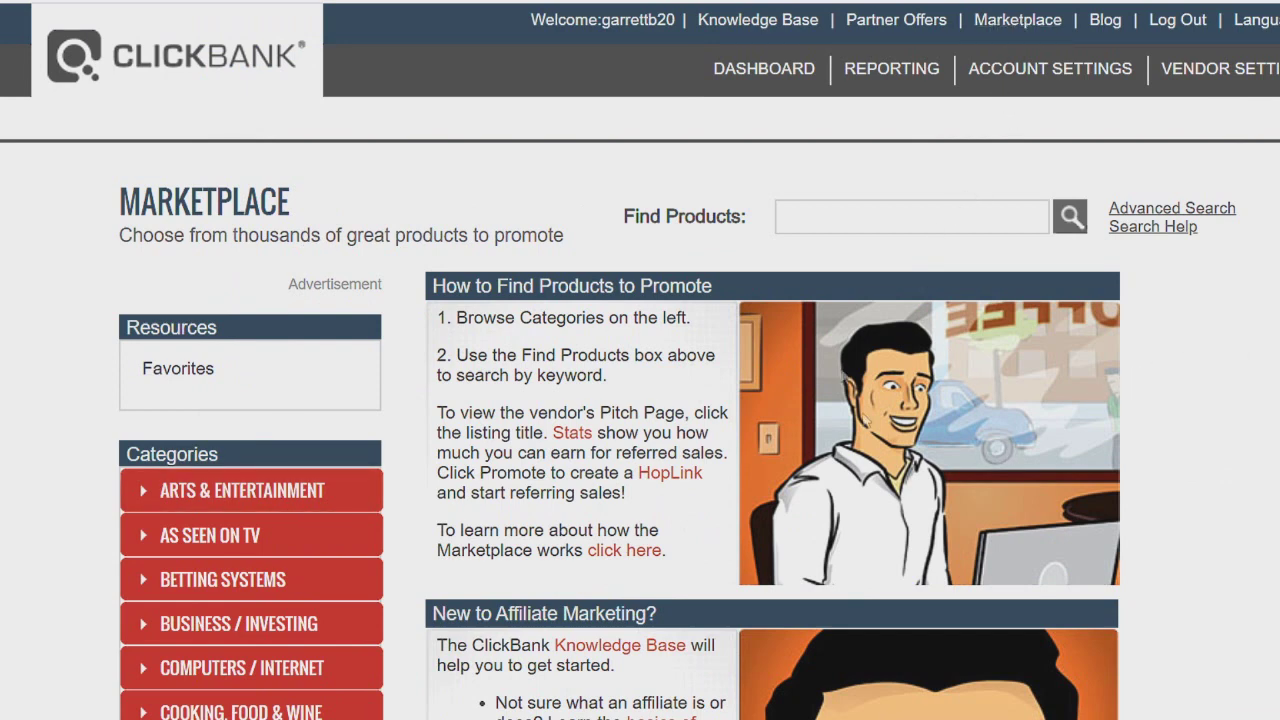
- Browse the marketplace's product categories and open E-Business & E-Marketing
{"action": "scroll", "coordinate": [114, 251], "scroll_direction": "down", "scroll_amount": 5}
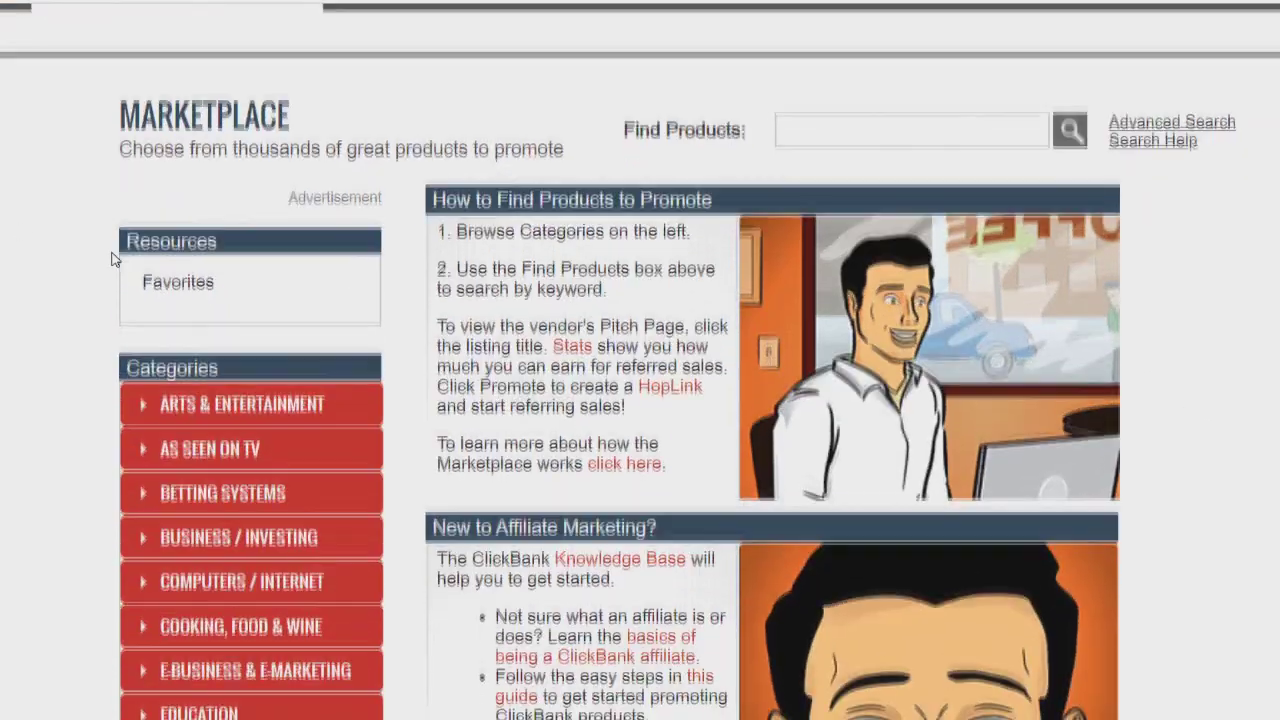
{"action": "scroll", "coordinate": [56, 378], "scroll_direction": "up", "scroll_amount": 2}
{"action": "scroll", "coordinate": [197, 452], "scroll_direction": "down", "scroll_amount": 8}
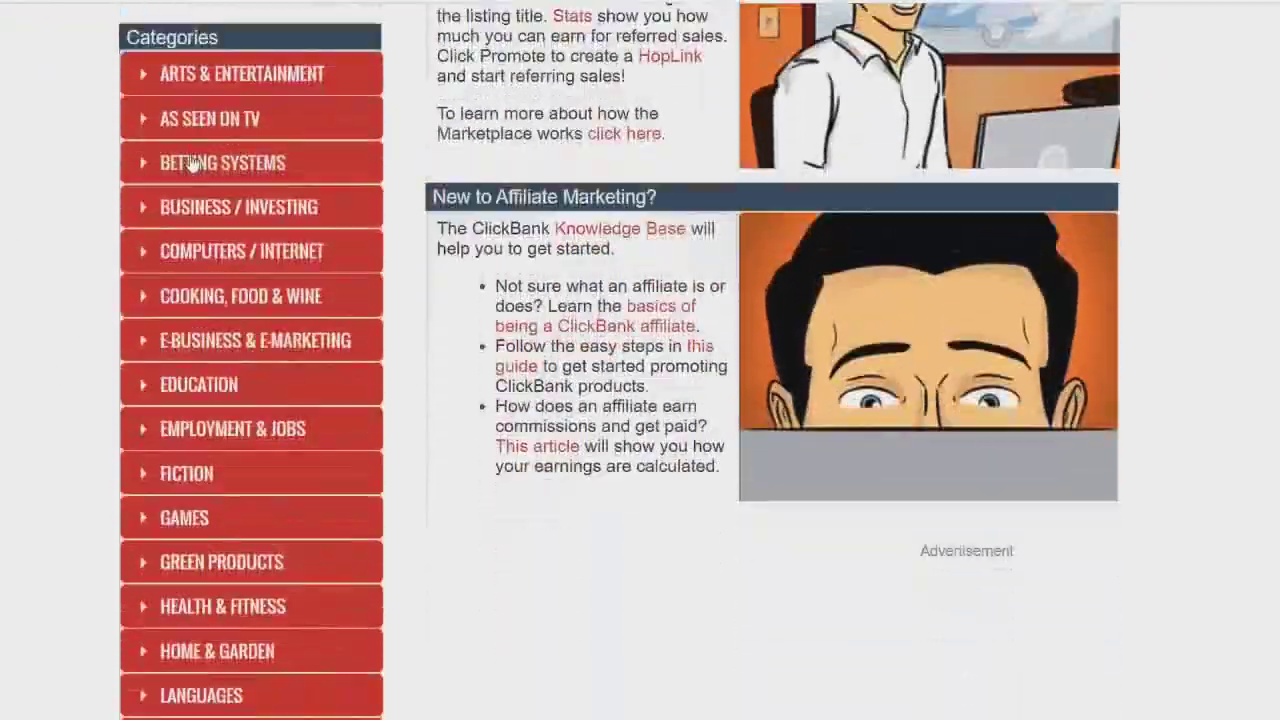
{"action": "scroll", "coordinate": [197, 452], "scroll_direction": "up", "scroll_amount": 5}
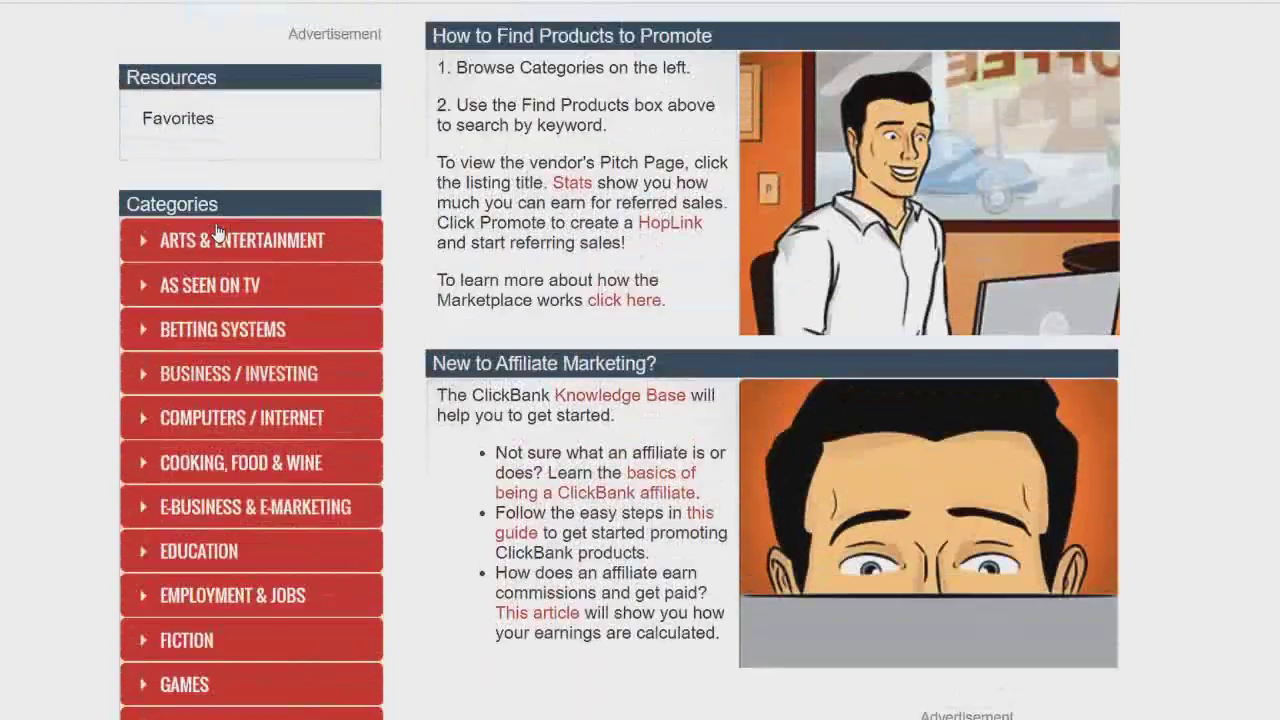
{"action": "scroll", "coordinate": [218, 232], "scroll_direction": "down", "scroll_amount": 2}
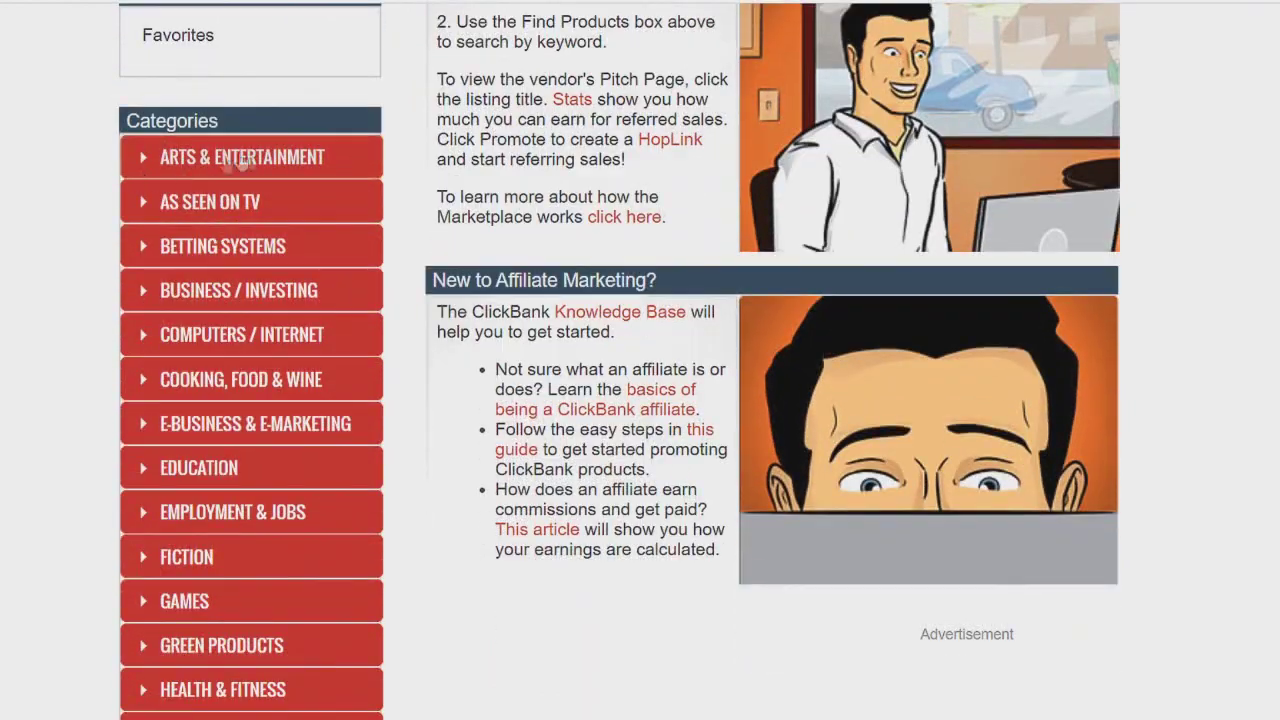
{"action": "scroll", "coordinate": [223, 157], "scroll_direction": "down", "scroll_amount": 2}
{"action": "scroll", "coordinate": [250, 207], "scroll_direction": "down", "scroll_amount": 2}
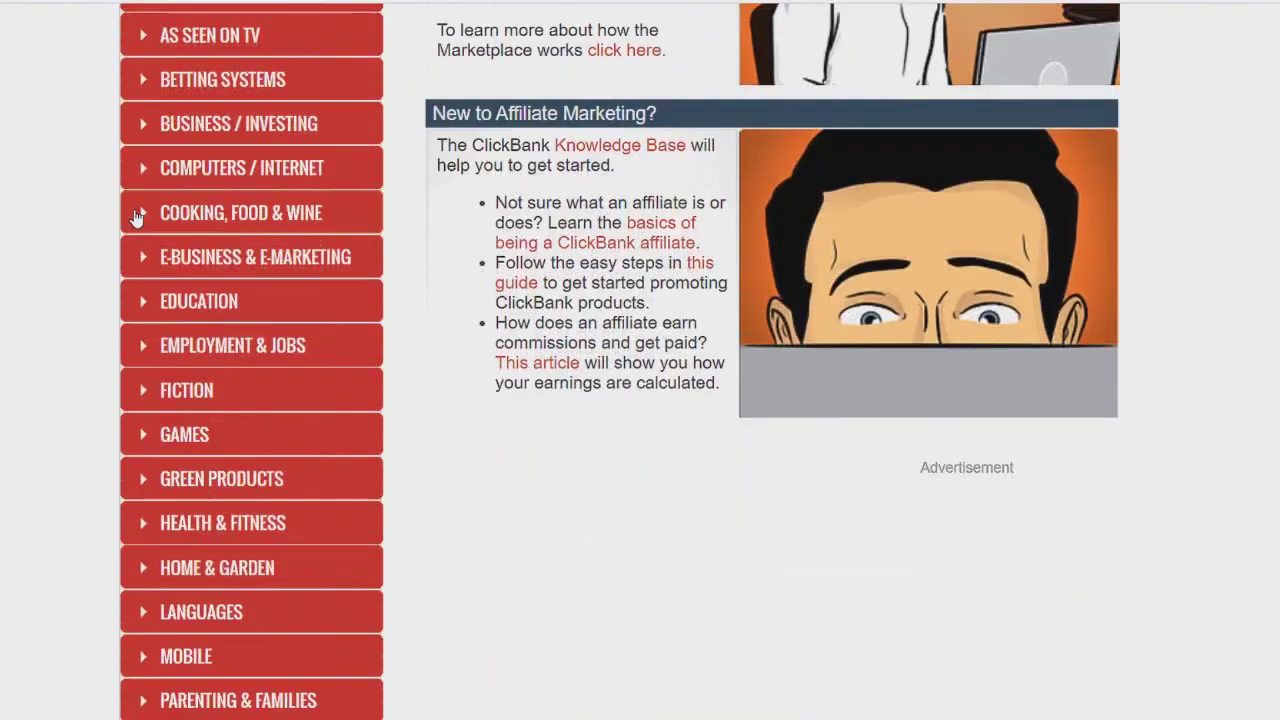
{"action": "scroll", "coordinate": [33, 340], "scroll_direction": "up", "scroll_amount": 2}
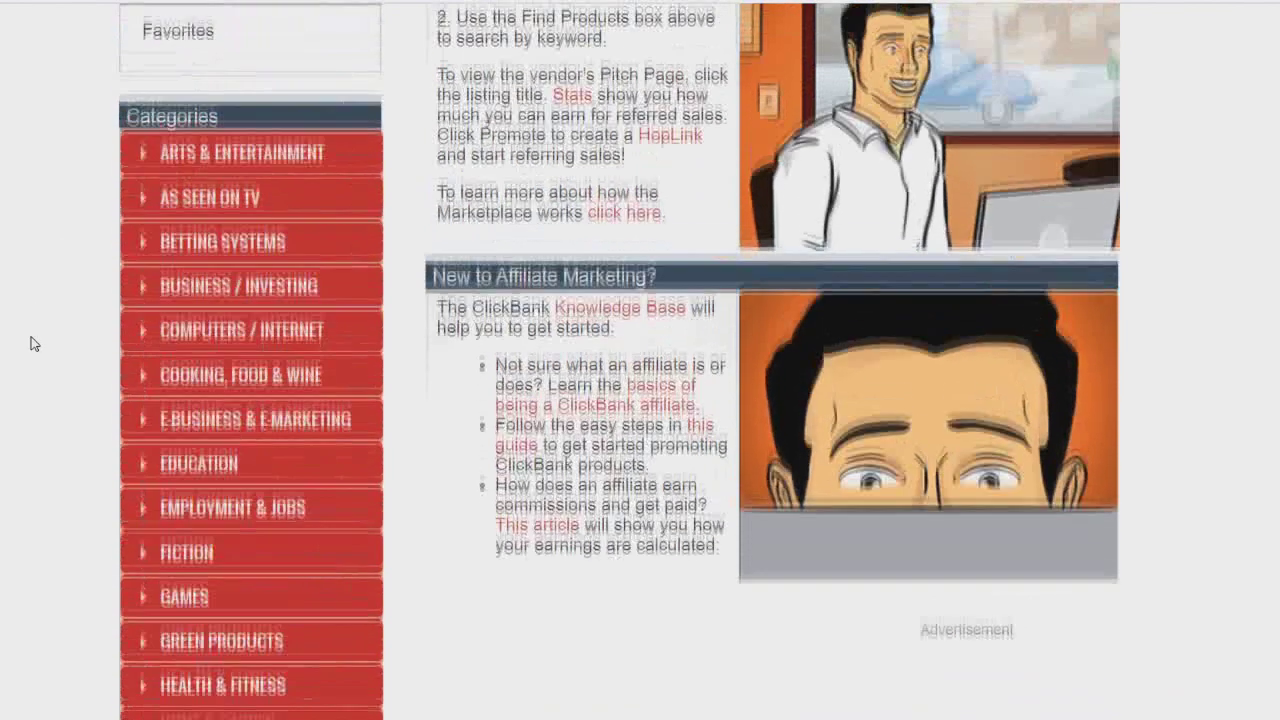
{"action": "scroll", "coordinate": [33, 343], "scroll_direction": "down", "scroll_amount": 1}
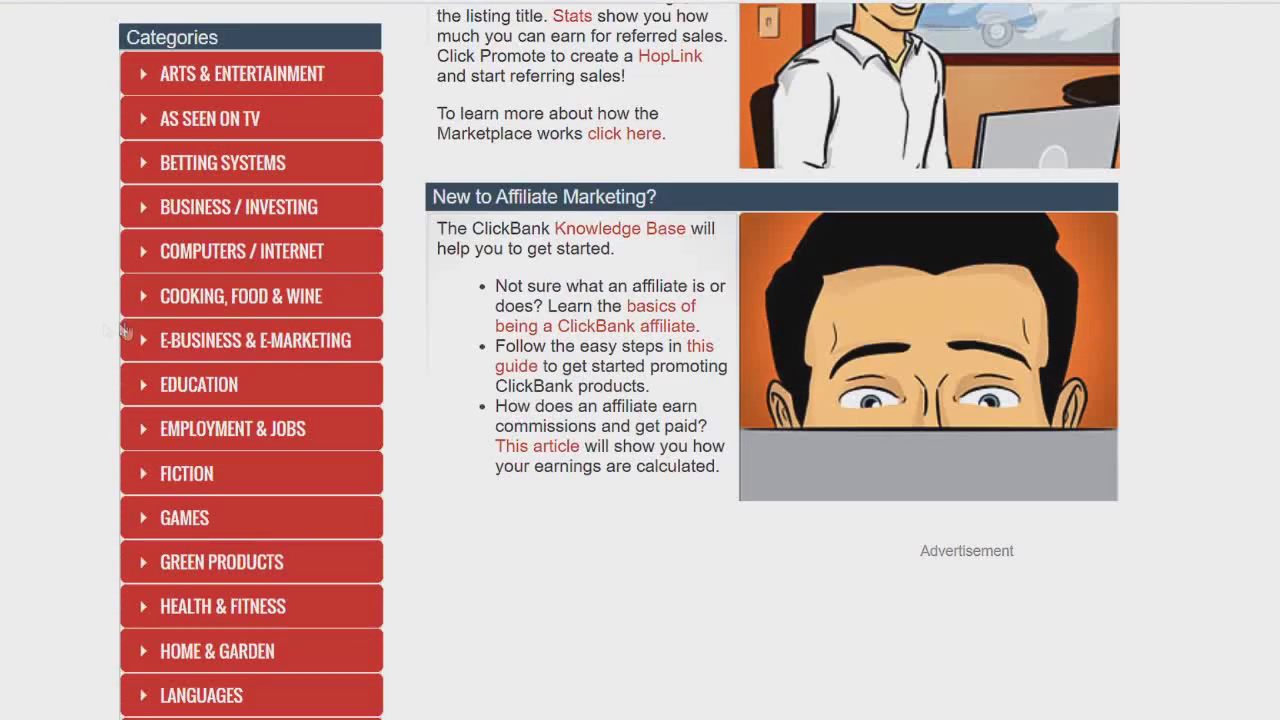
{"action": "left_click", "coordinate": [240, 345]}
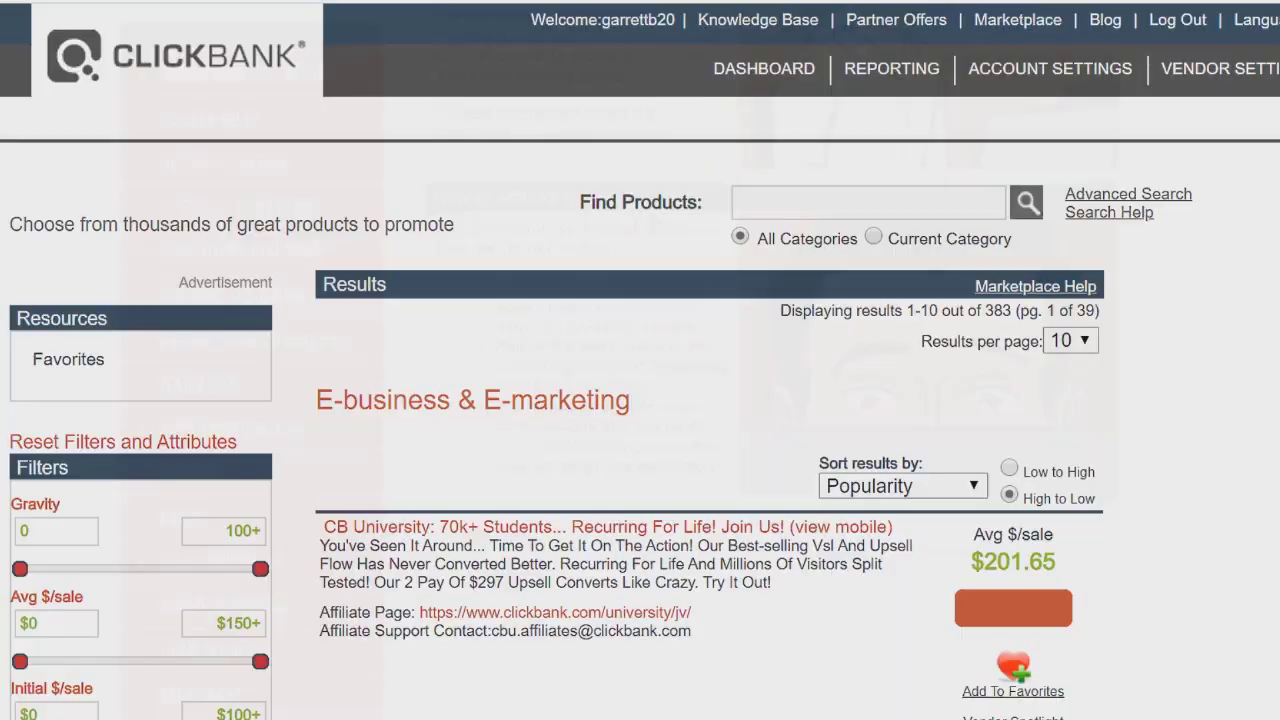
- Sort the E-business & E-marketing results by Gravity
{"action": "scroll", "coordinate": [1197, 357], "scroll_direction": "down", "scroll_amount": 4}
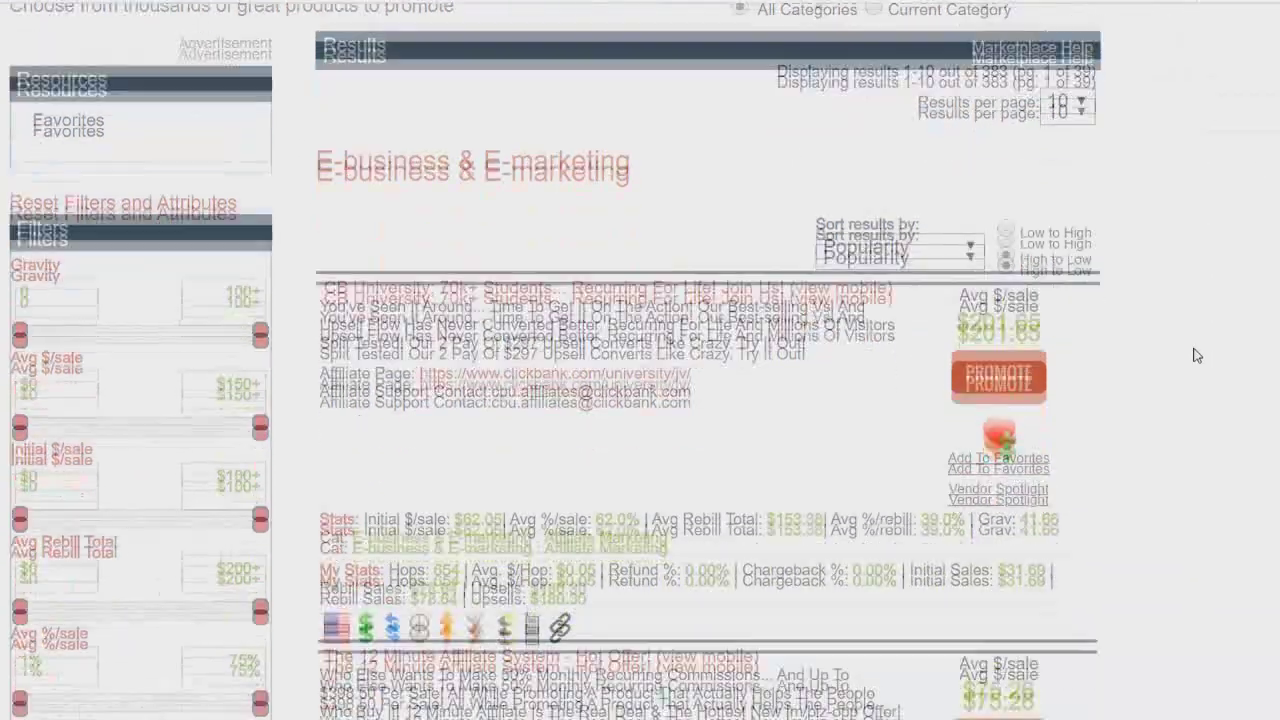
{"action": "scroll", "coordinate": [1197, 357], "scroll_direction": "up", "scroll_amount": 2}
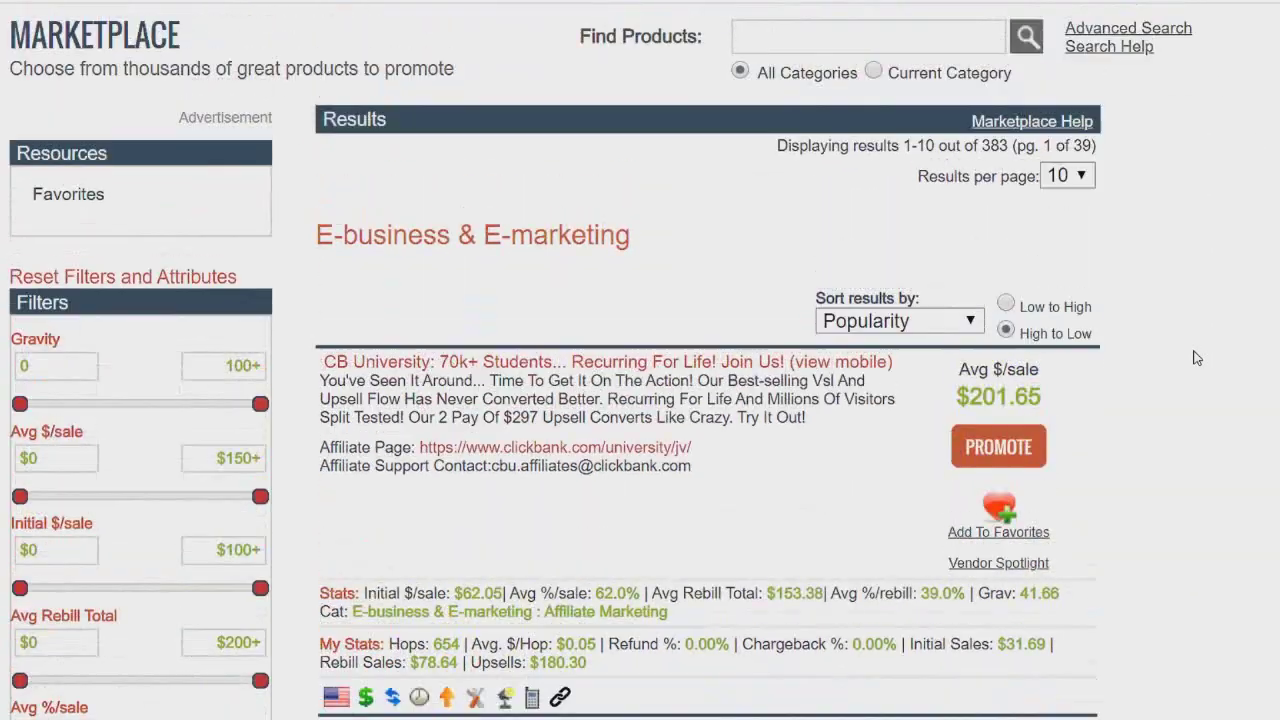
{"action": "left_click", "coordinate": [883, 322]}
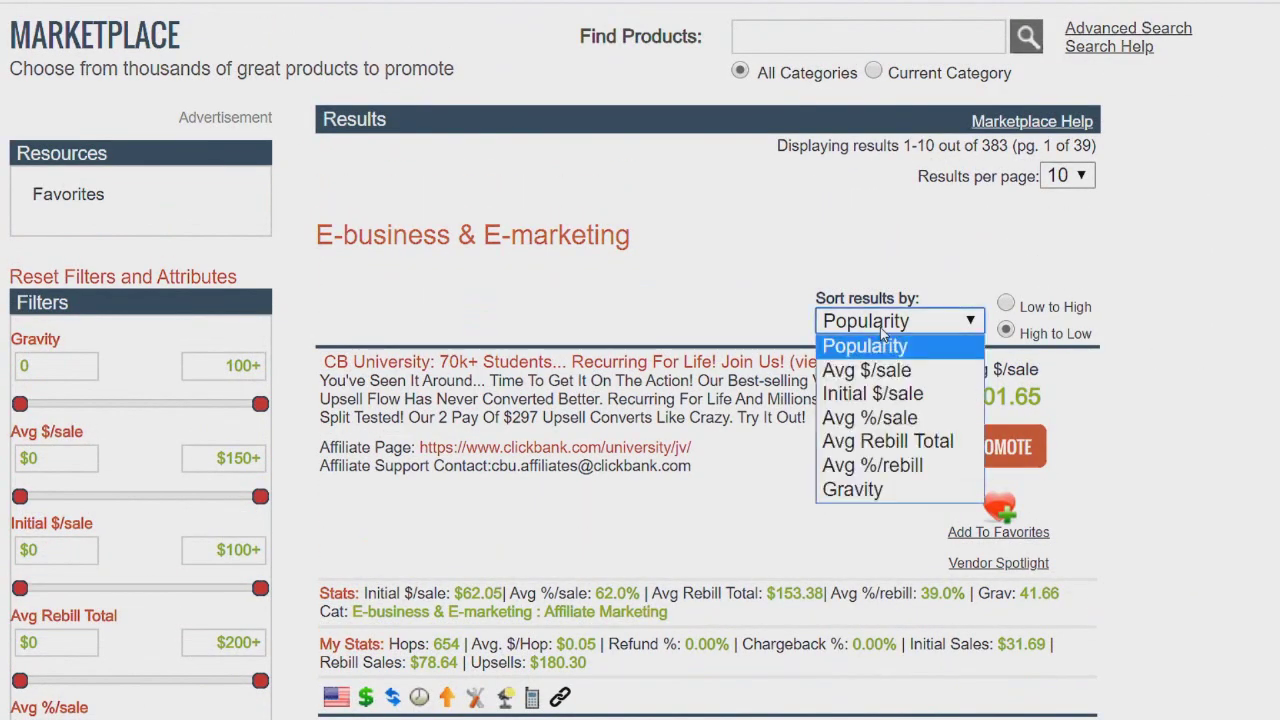
{"action": "left_click", "coordinate": [877, 489]}
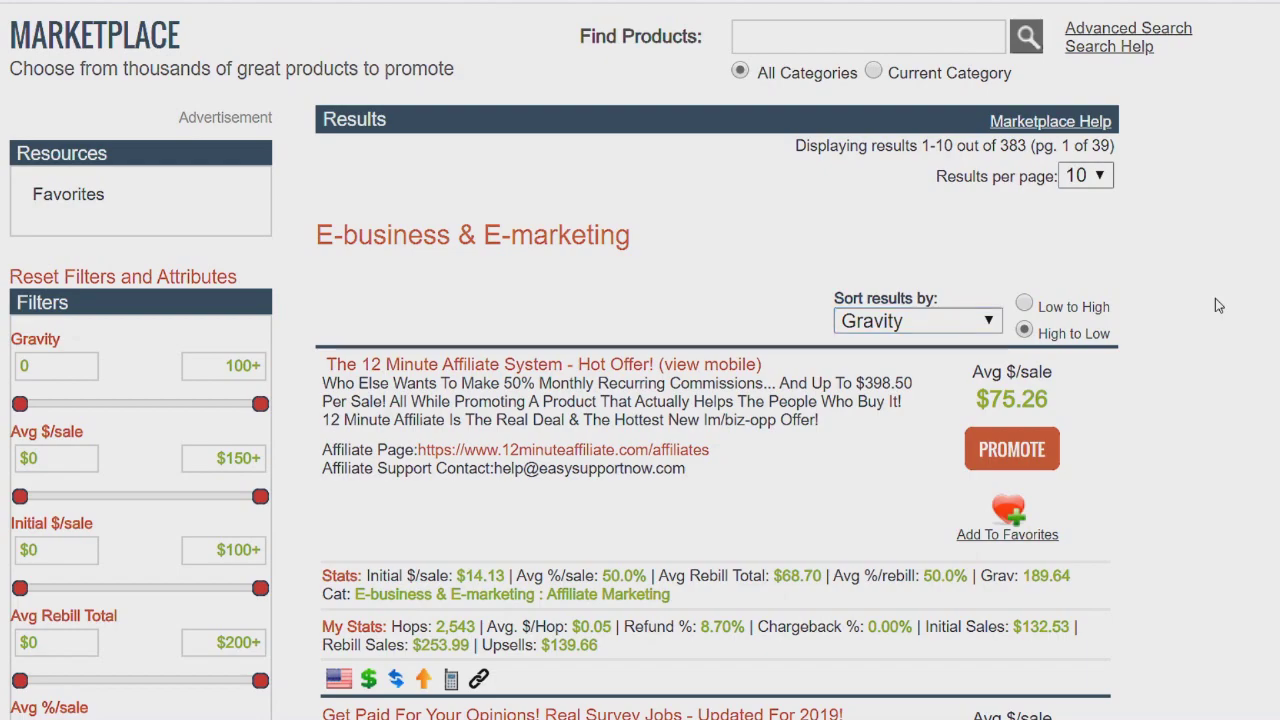
- Examine the gravity score in the stats of The 12 Minute Affiliate System listing
{"action": "scroll", "coordinate": [1215, 298], "scroll_direction": "down", "scroll_amount": 2}
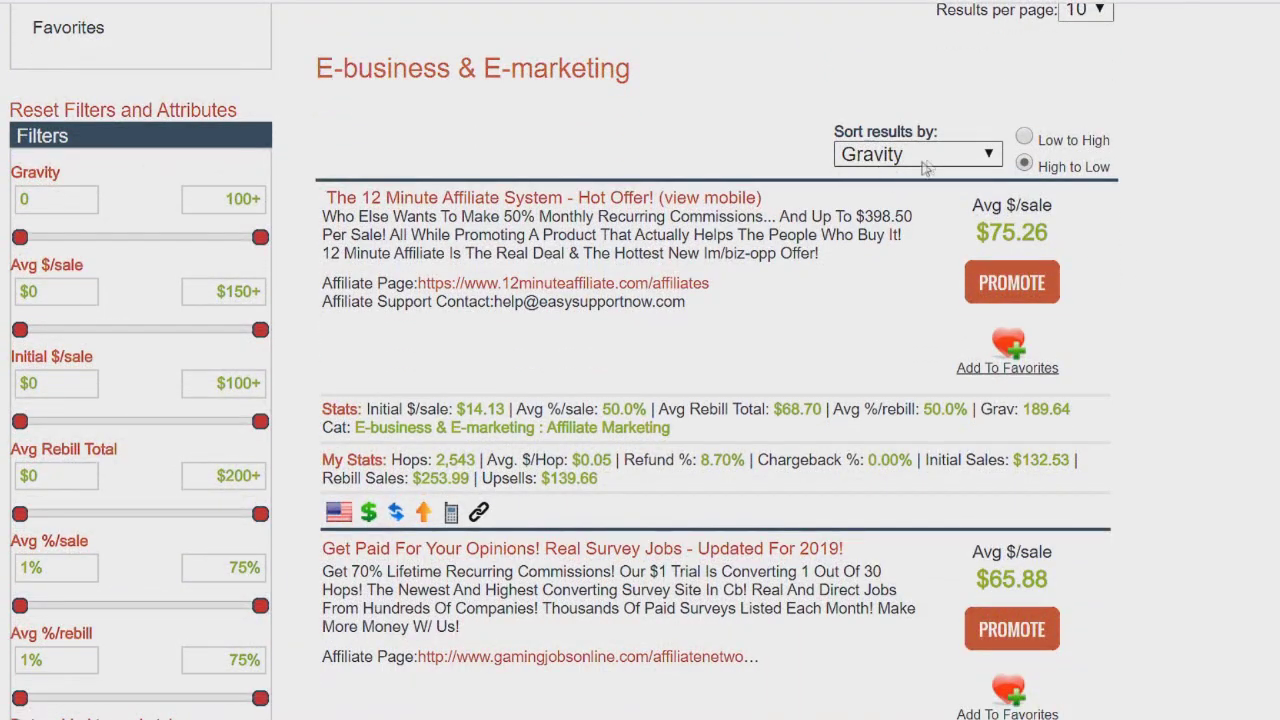
{"action": "scroll", "coordinate": [893, 188], "scroll_direction": "down", "scroll_amount": 1}
{"action": "left_click_drag", "start_coordinate": [983, 327], "coordinate": [1099, 326]}
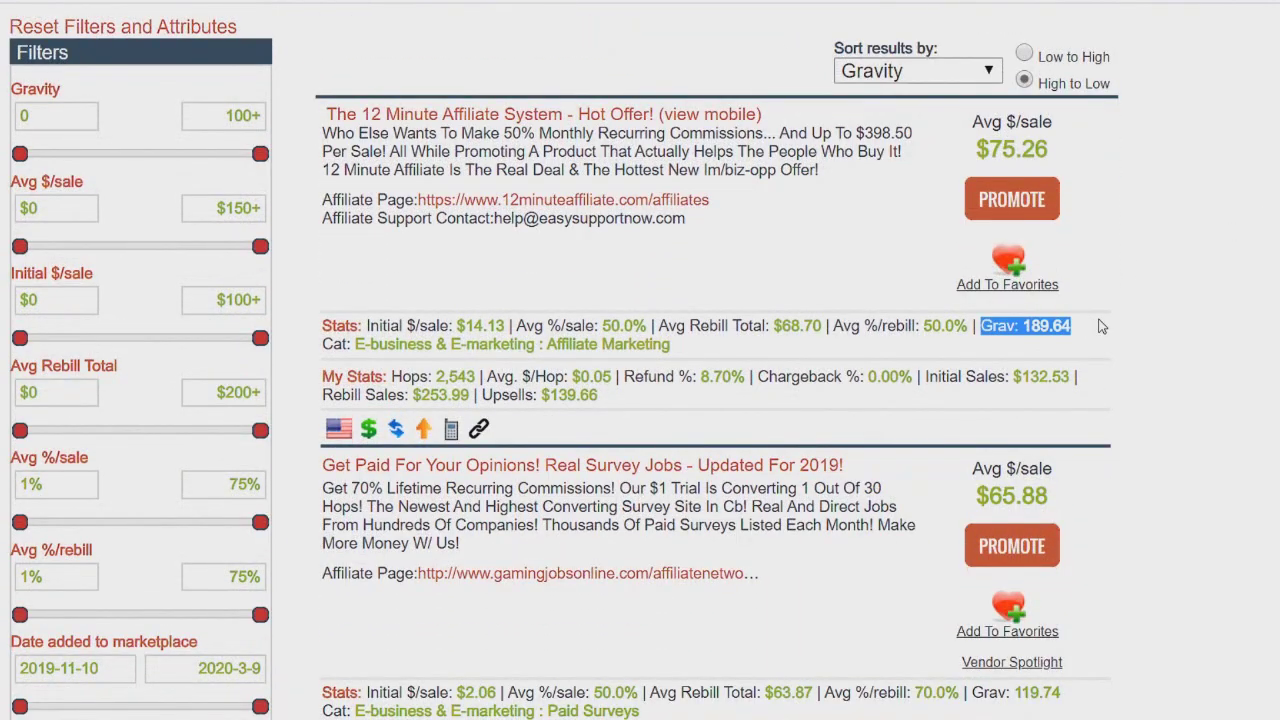
{"action": "left_click", "coordinate": [1100, 326]}
{"action": "scroll", "coordinate": [1130, 318], "scroll_direction": "down", "scroll_amount": 1}
{"action": "scroll", "coordinate": [1130, 325], "scroll_direction": "up", "scroll_amount": 1}
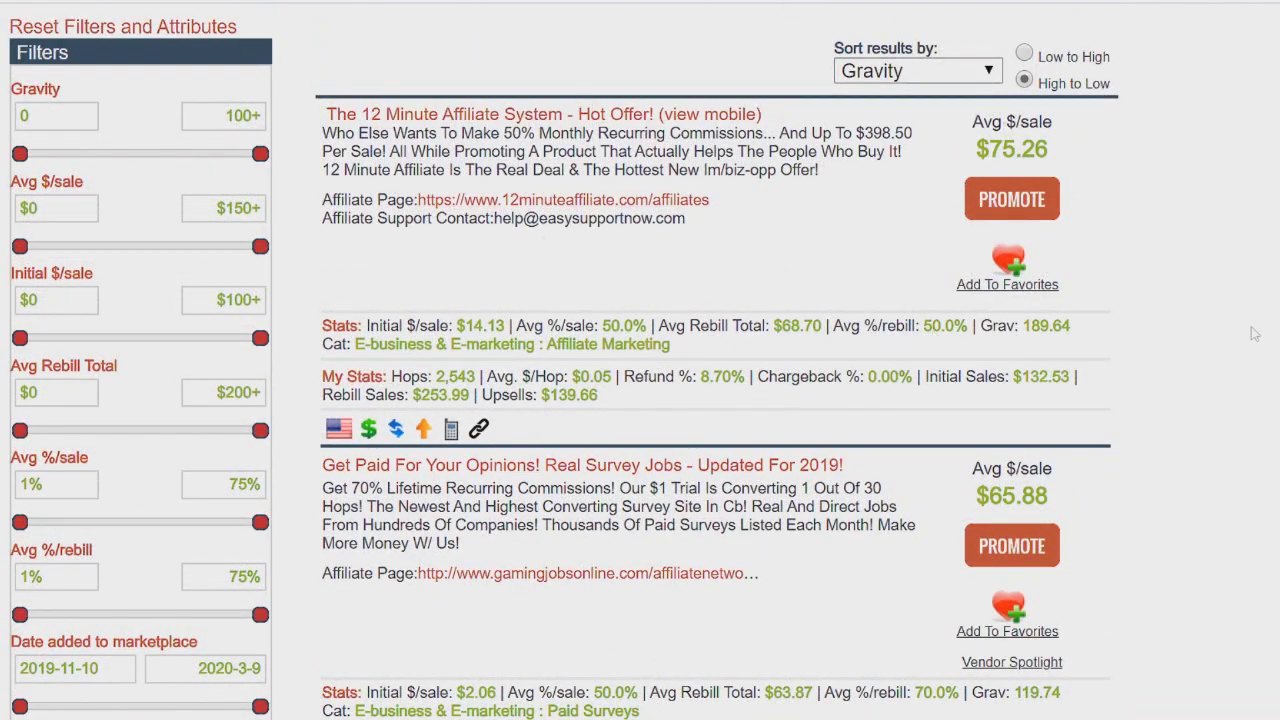
{"action": "left_click_drag", "start_coordinate": [1023, 333], "coordinate": [1080, 328]}
{"action": "left_click", "coordinate": [1147, 318]}
{"action": "scroll", "coordinate": [1100, 400], "scroll_direction": "up", "scroll_amount": 2}
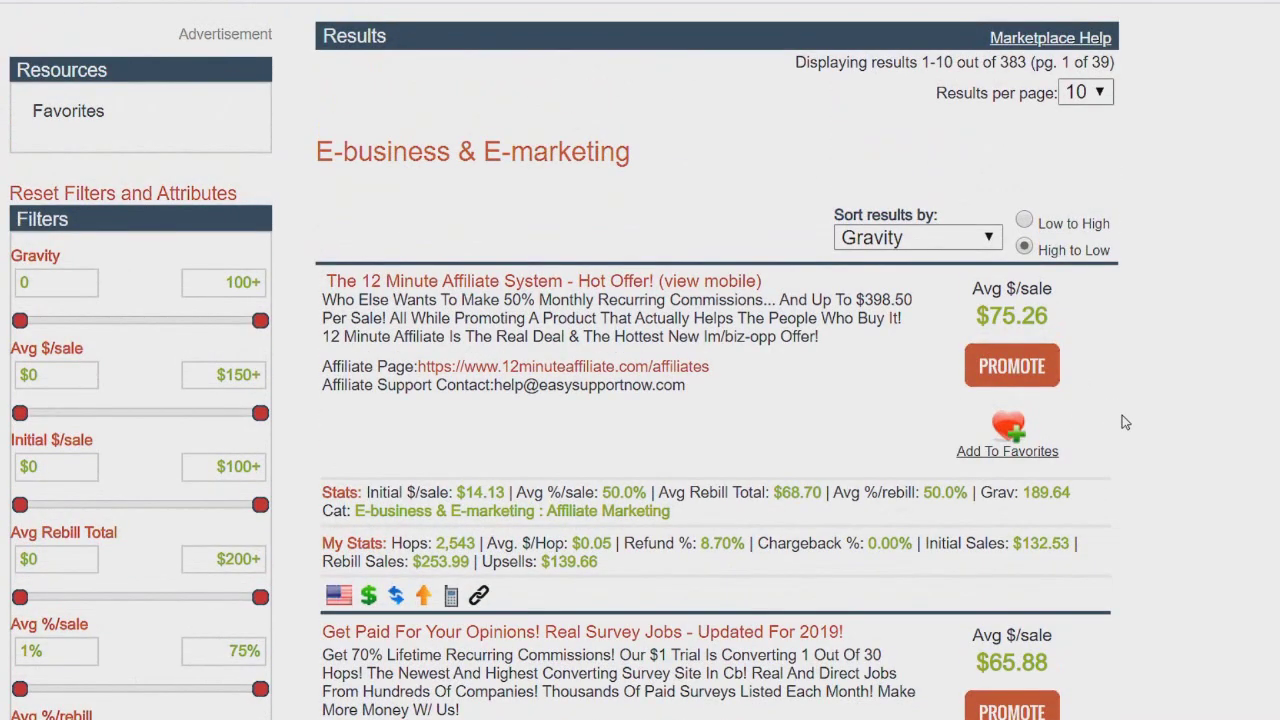
- Check the average earnings per sale of The 12 Minute Affiliate System listing
{"action": "scroll", "coordinate": [1124, 423], "scroll_direction": "down", "scroll_amount": 1}
{"action": "left_click_drag", "start_coordinate": [960, 322], "coordinate": [1052, 316]}
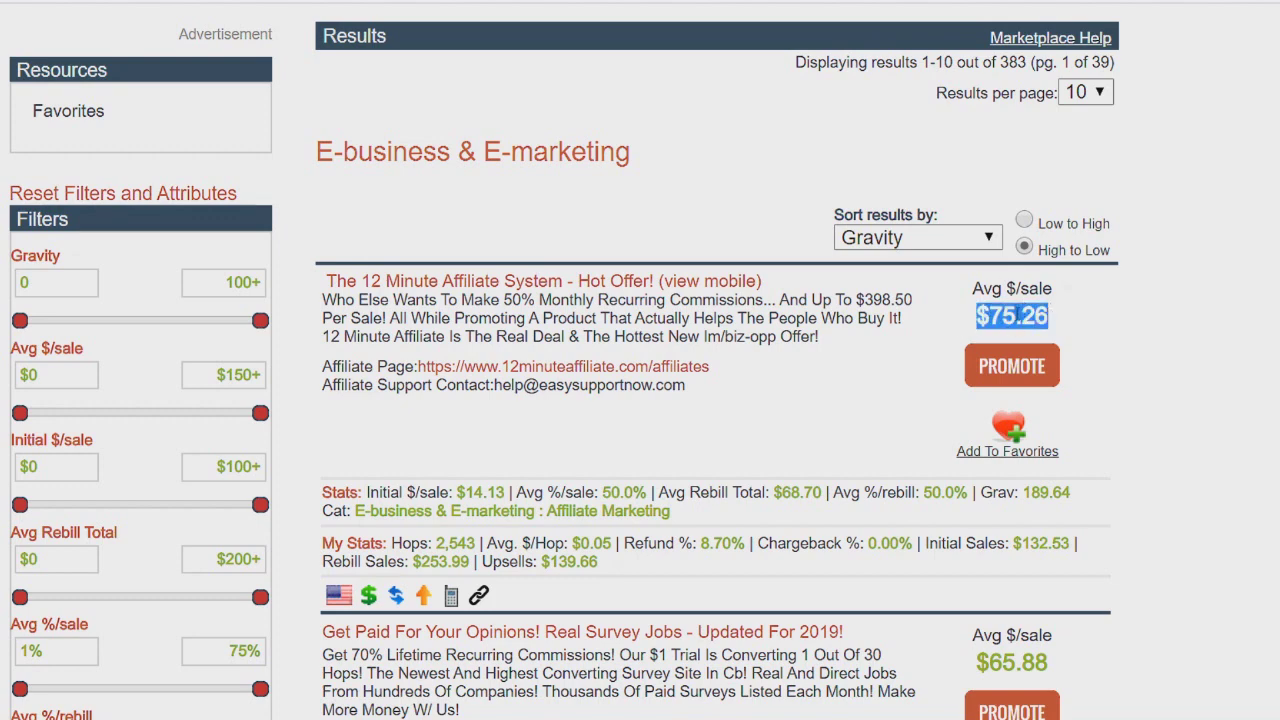
{"action": "left_click", "coordinate": [1248, 390]}
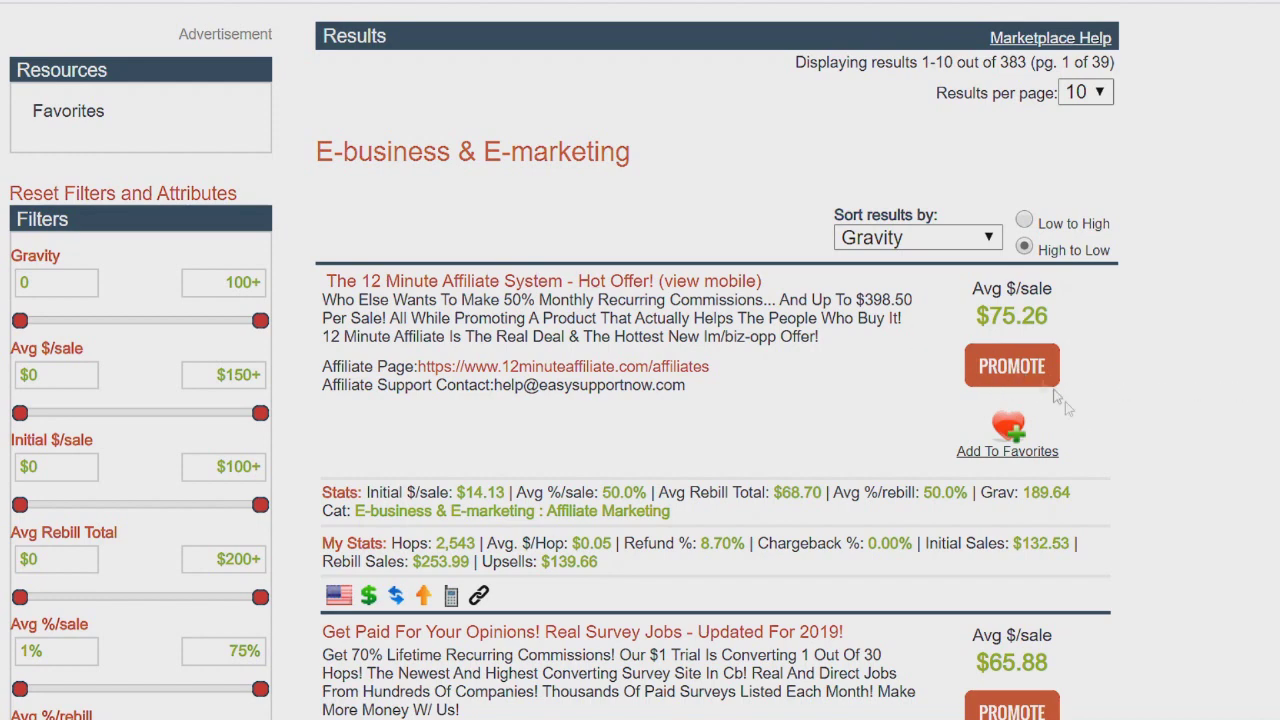
- Generate an encrypted HopLink for The 12 Minute Affiliate System without a tracking ID and copy it
{"action": "left_click", "coordinate": [1012, 366]}
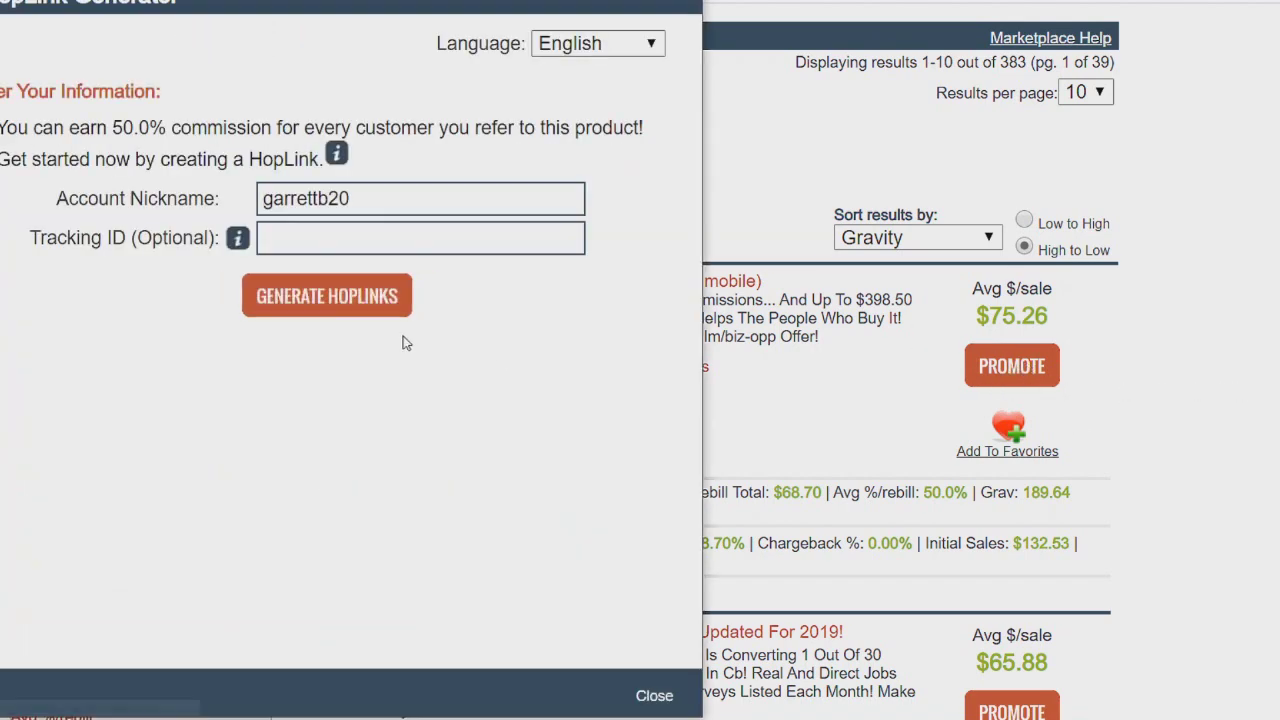
{"action": "left_click", "coordinate": [366, 314]}
{"action": "double_click", "coordinate": [318, 494]}
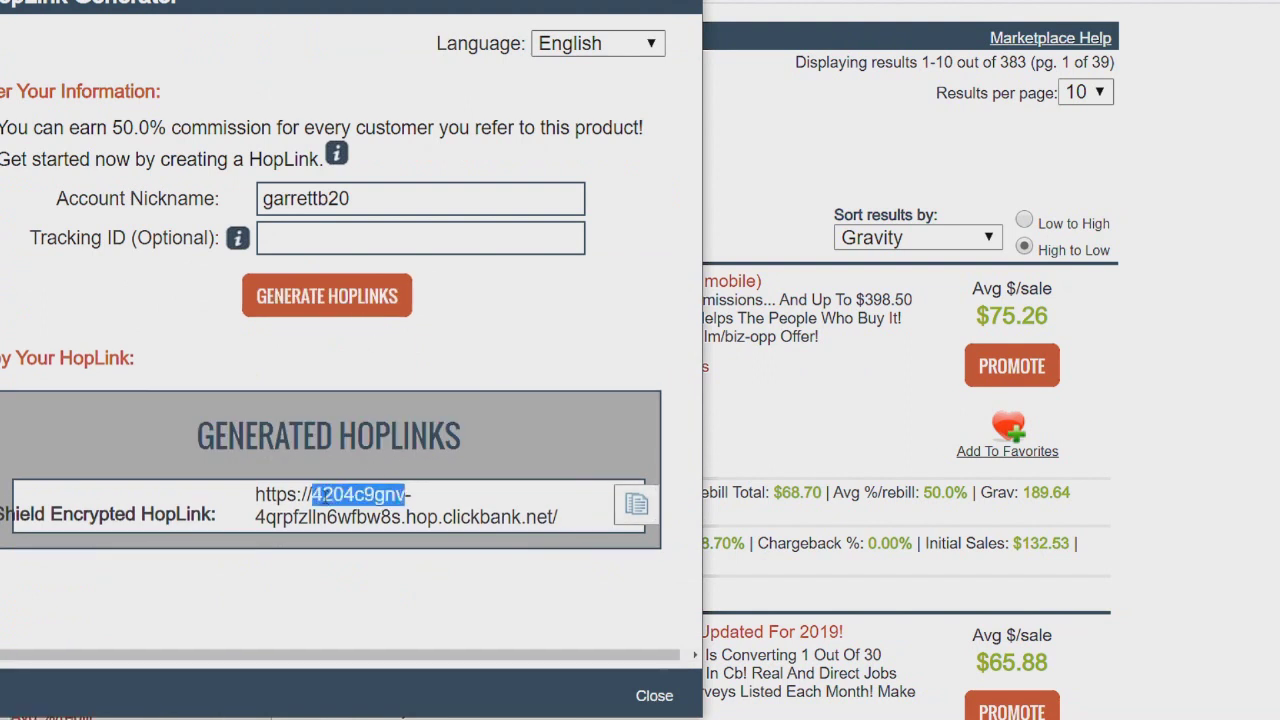
{"action": "triple_click", "coordinate": [322, 495]}
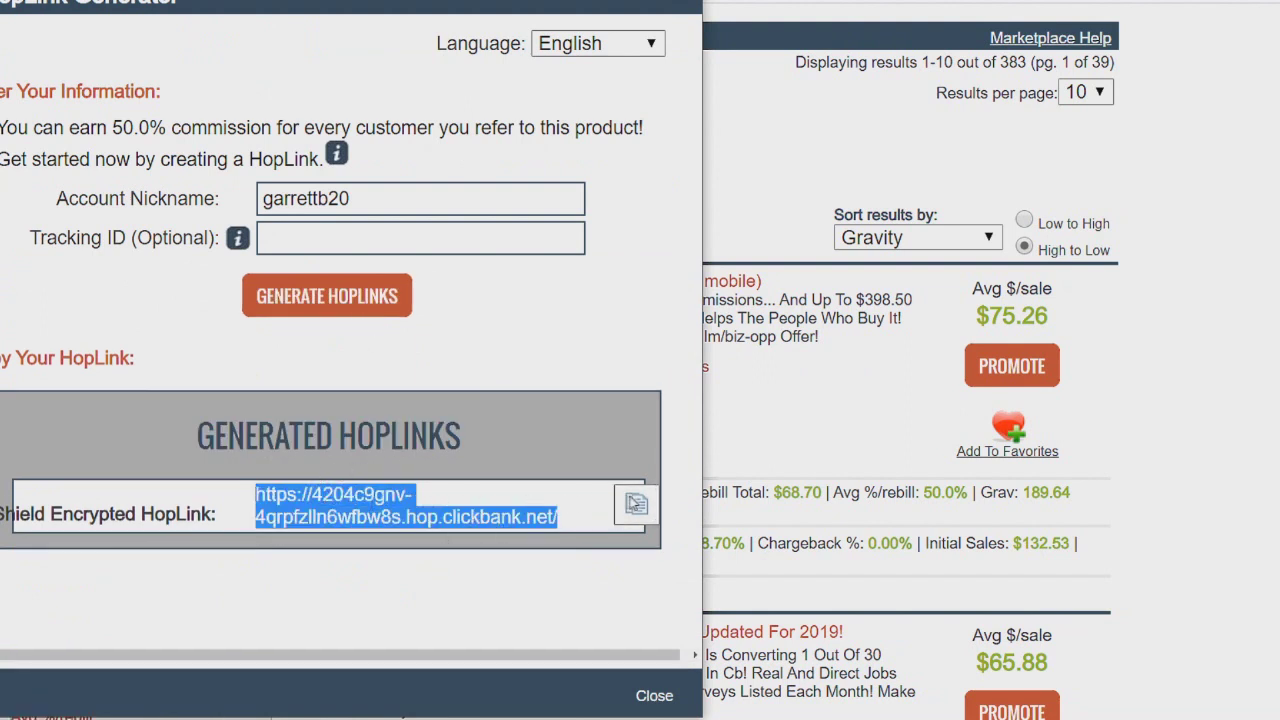
{"action": "left_click", "coordinate": [636, 504]}
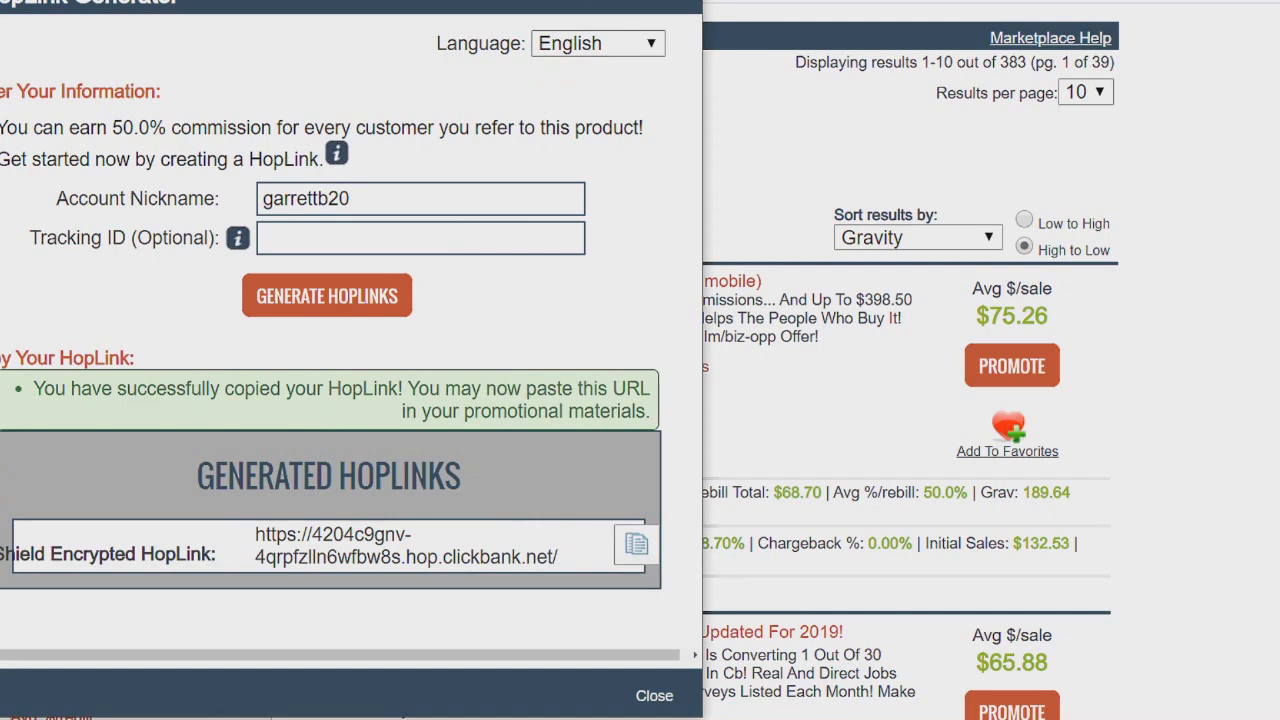
{"action": "key", "text": "Escape"}
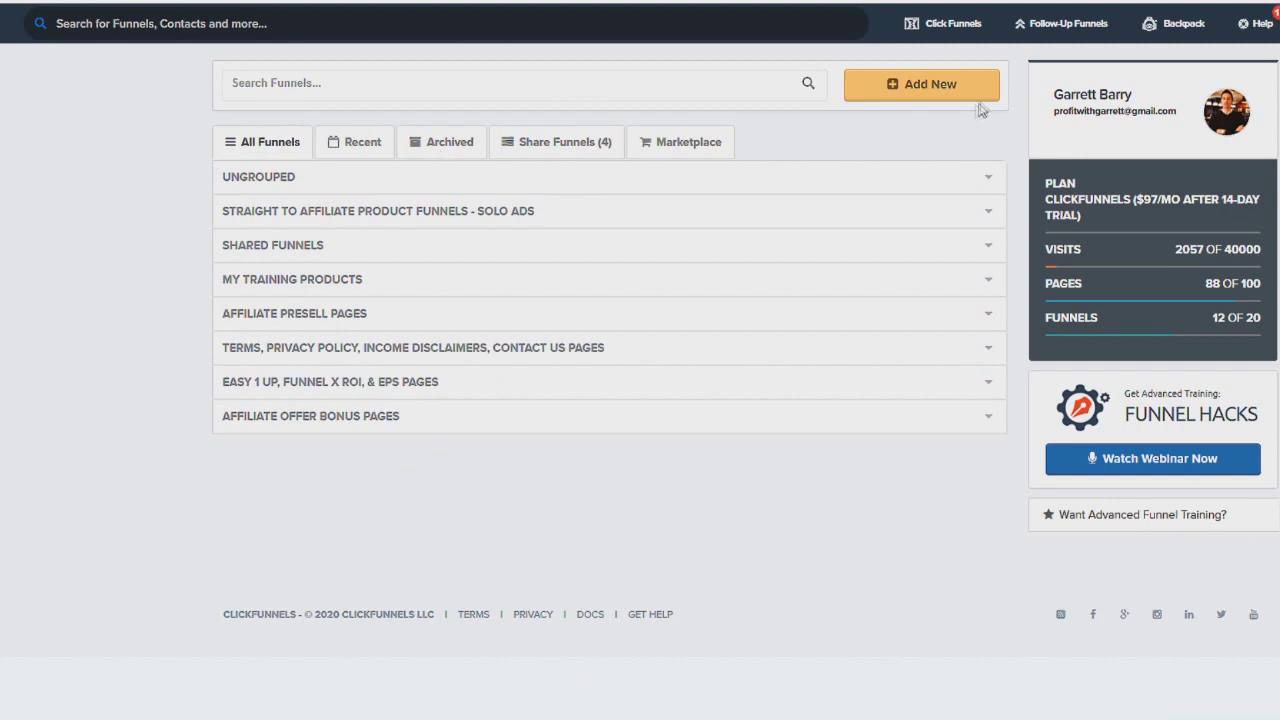
{"action": "left_click", "coordinate": [925, 100]}
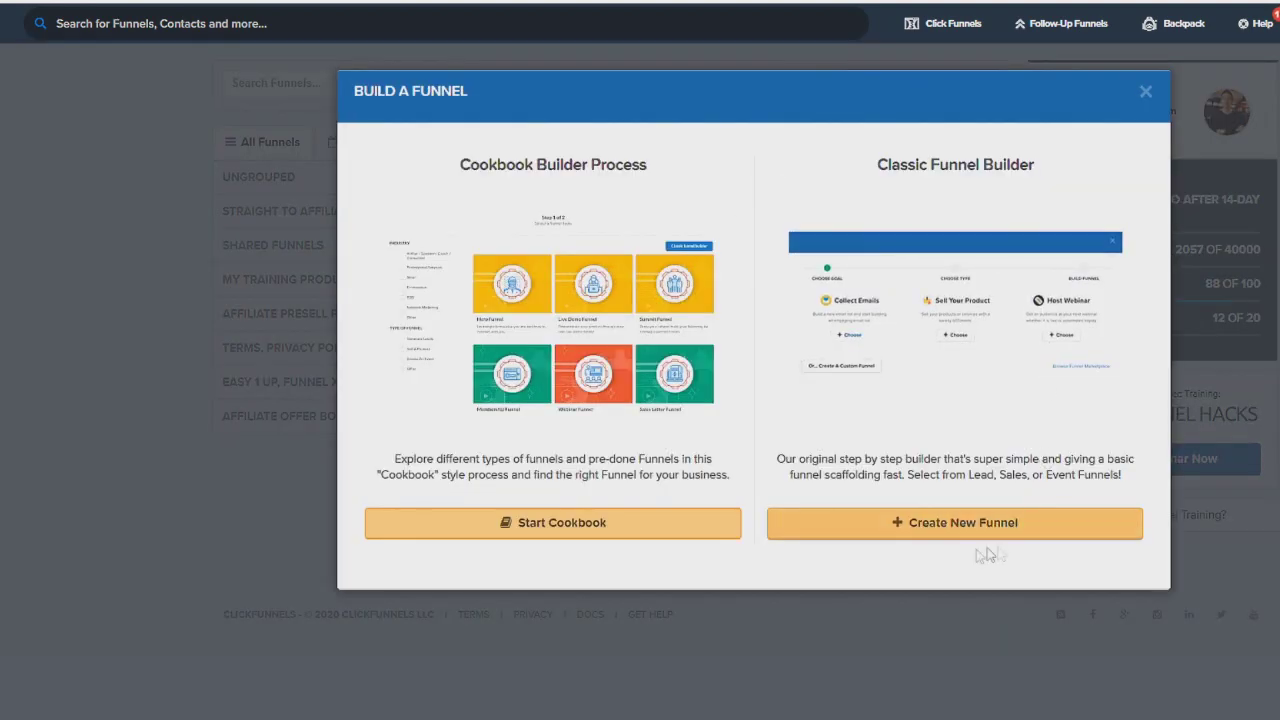
{"action": "left_click", "coordinate": [977, 530]}
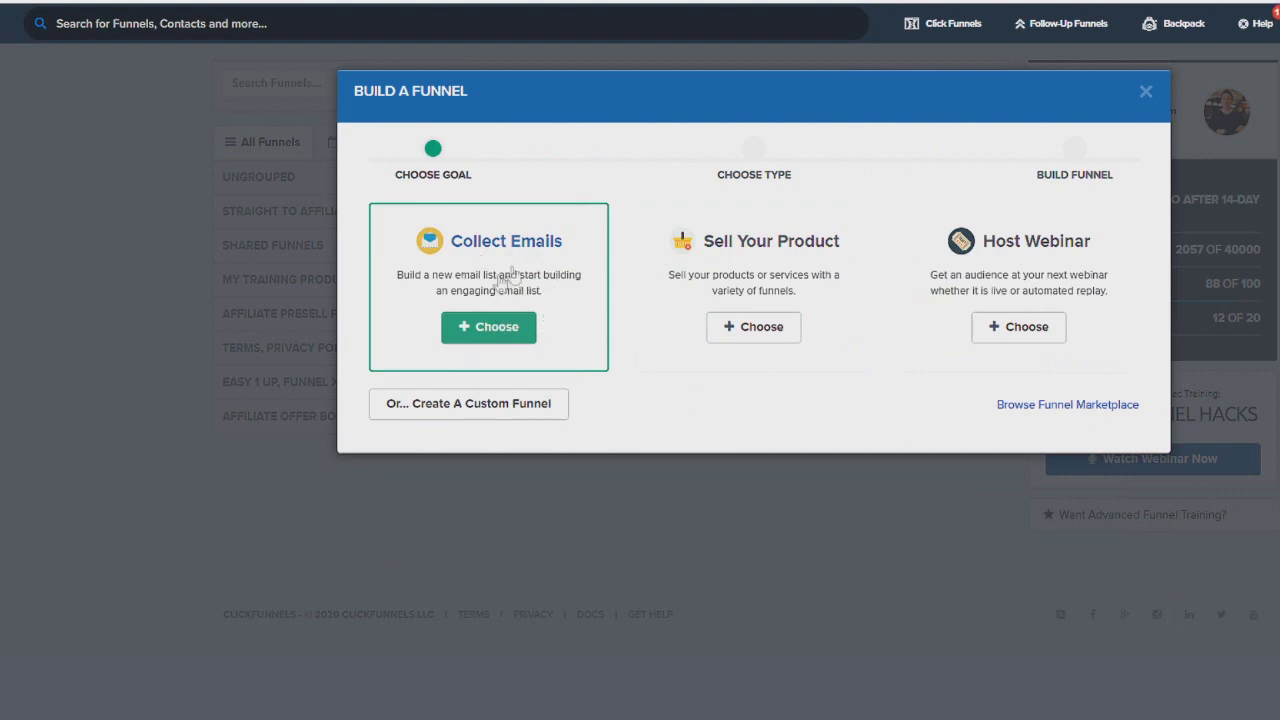
{"action": "left_click", "coordinate": [1146, 91]}
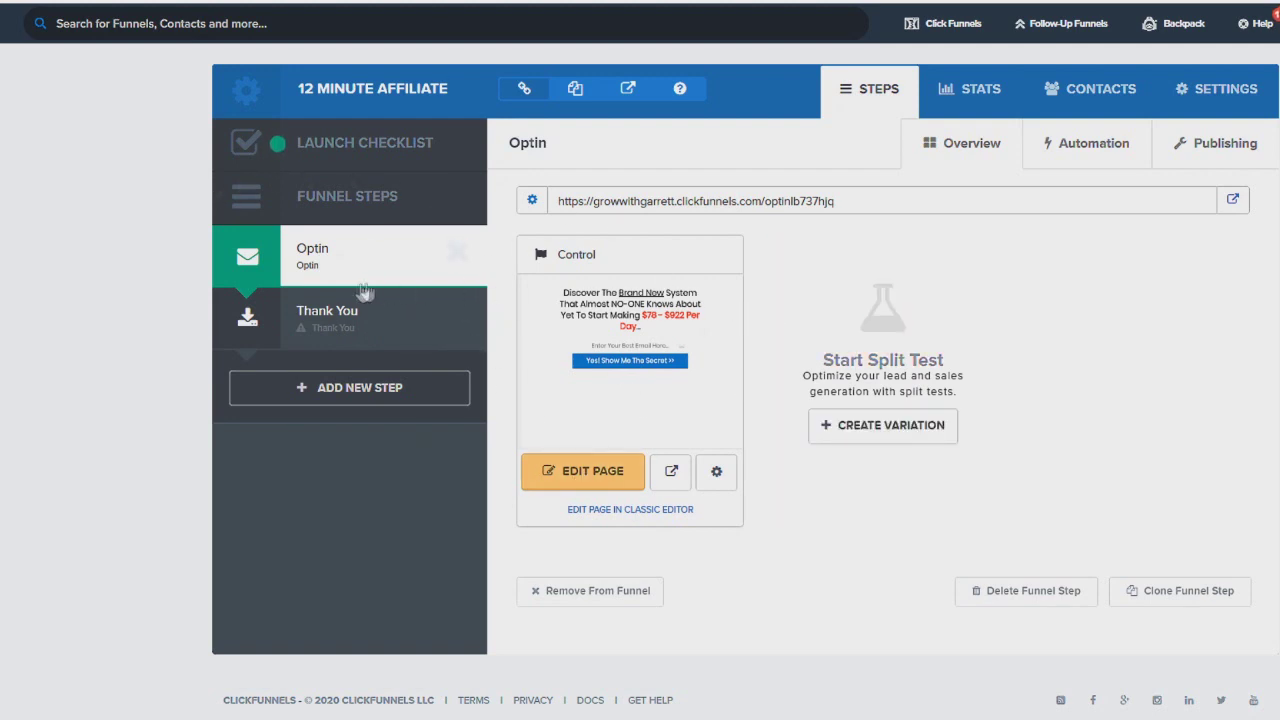
- In ClickFunnels, open the Optin page of the 12 Minute Affiliate funnel for editing
{"action": "left_click", "coordinate": [584, 484]}
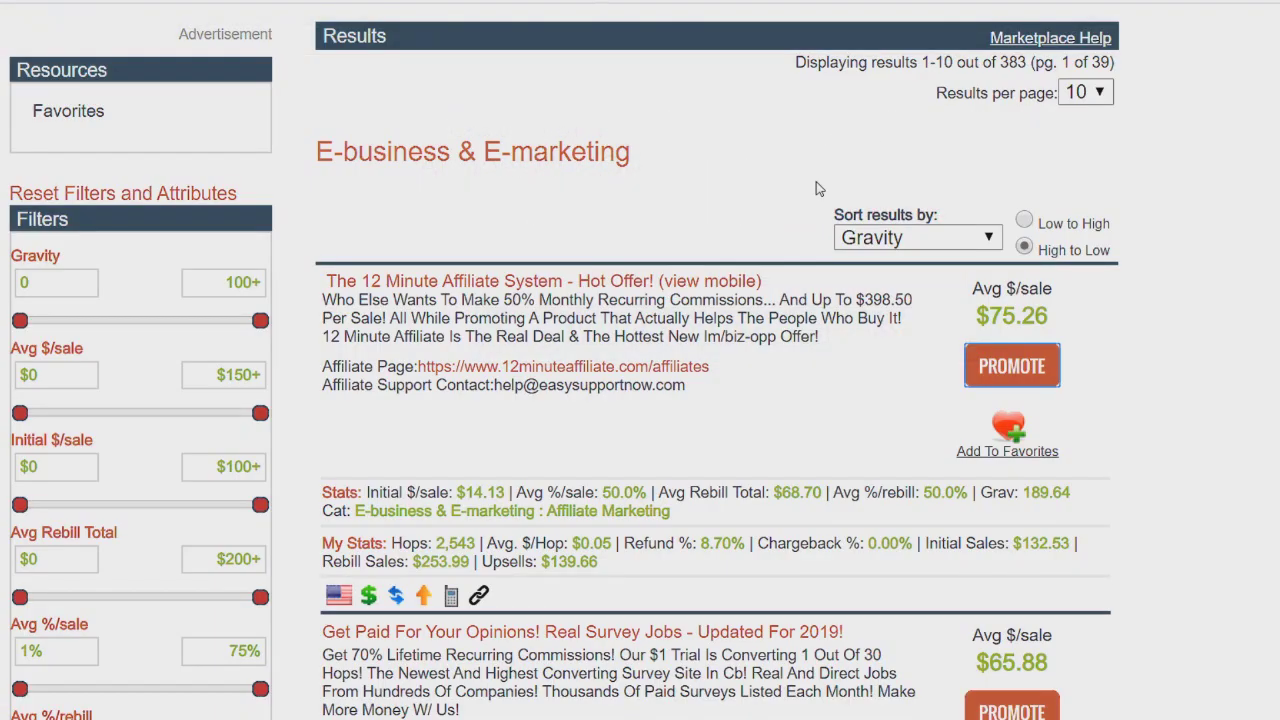
- Switch to the ClickBank results and view the sales page of The 12 Minute Affiliate System
{"action": "scroll", "coordinate": [815, 188], "scroll_direction": "down", "scroll_amount": 1}
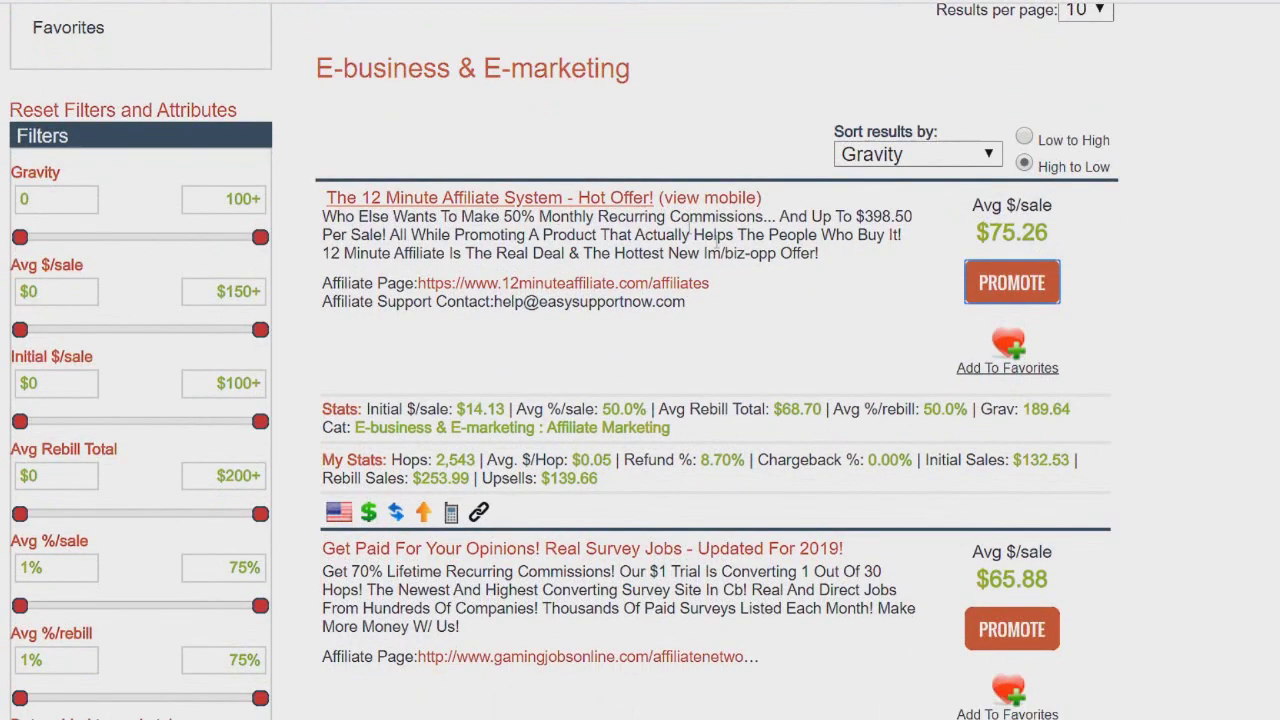
{"action": "right_click", "coordinate": [488, 199]}
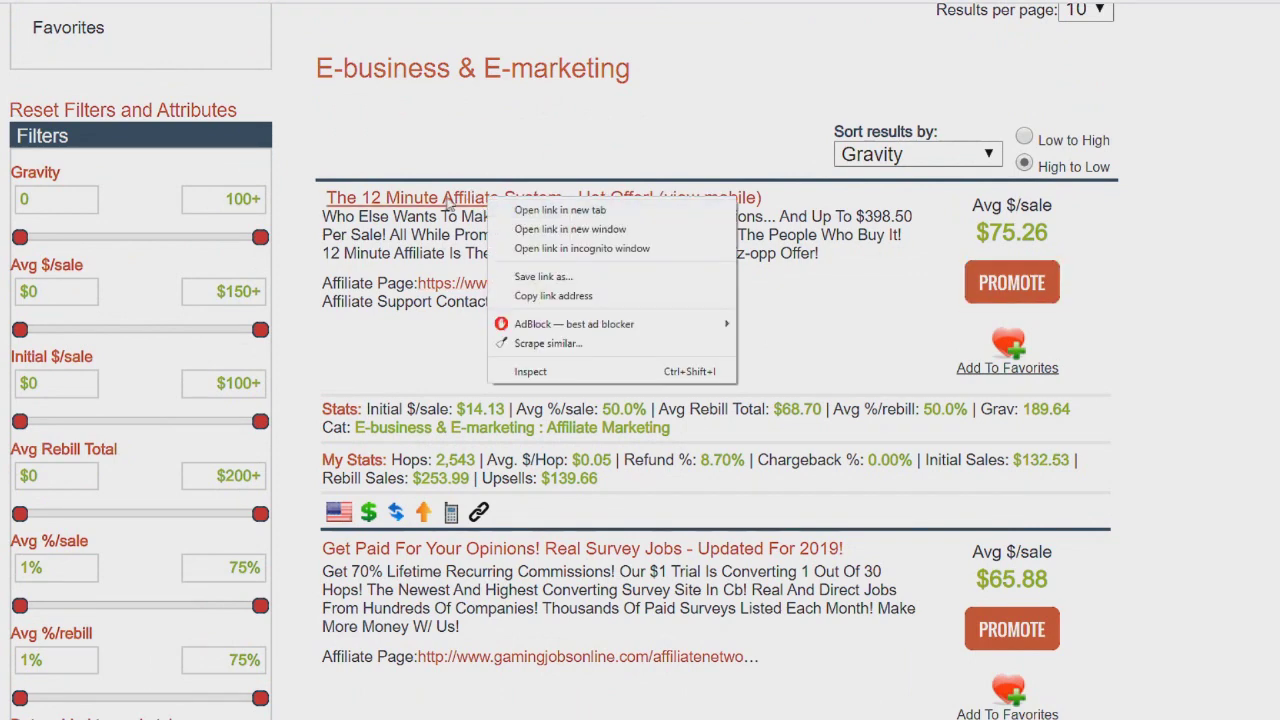
{"action": "left_click", "coordinate": [521, 128]}
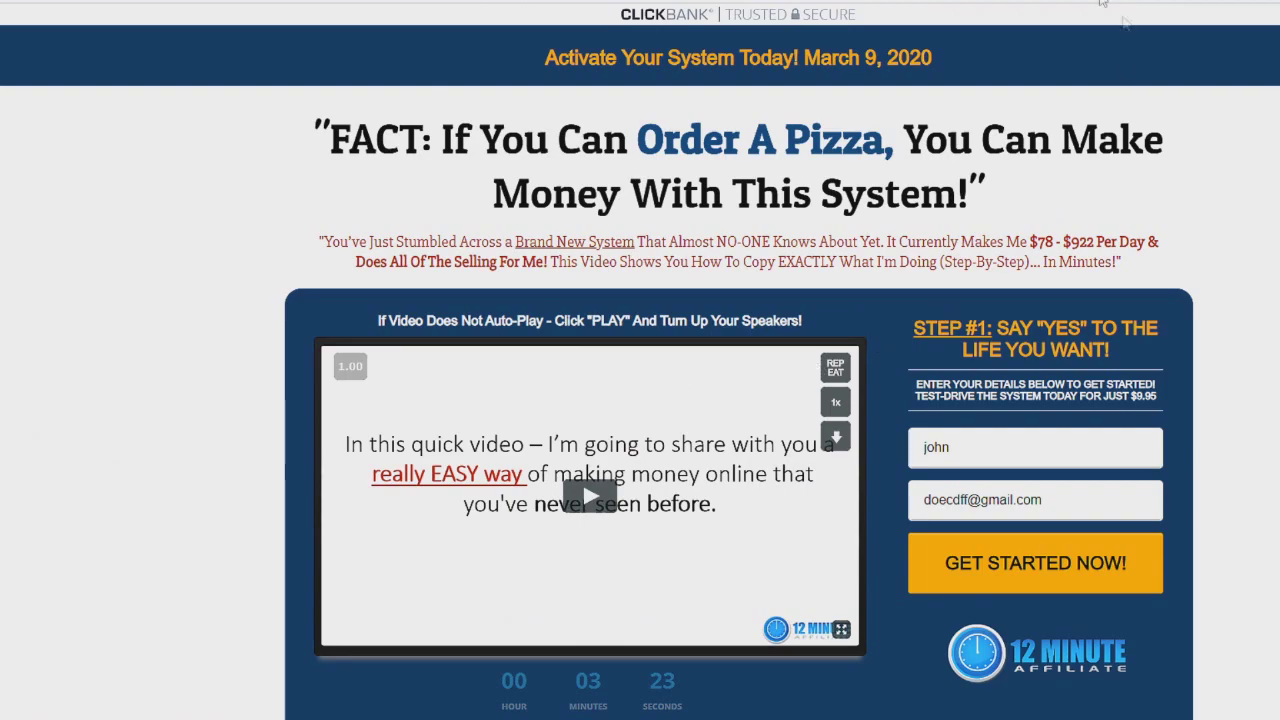
{"action": "scroll", "coordinate": [194, 403], "scroll_direction": "down", "scroll_amount": 5}
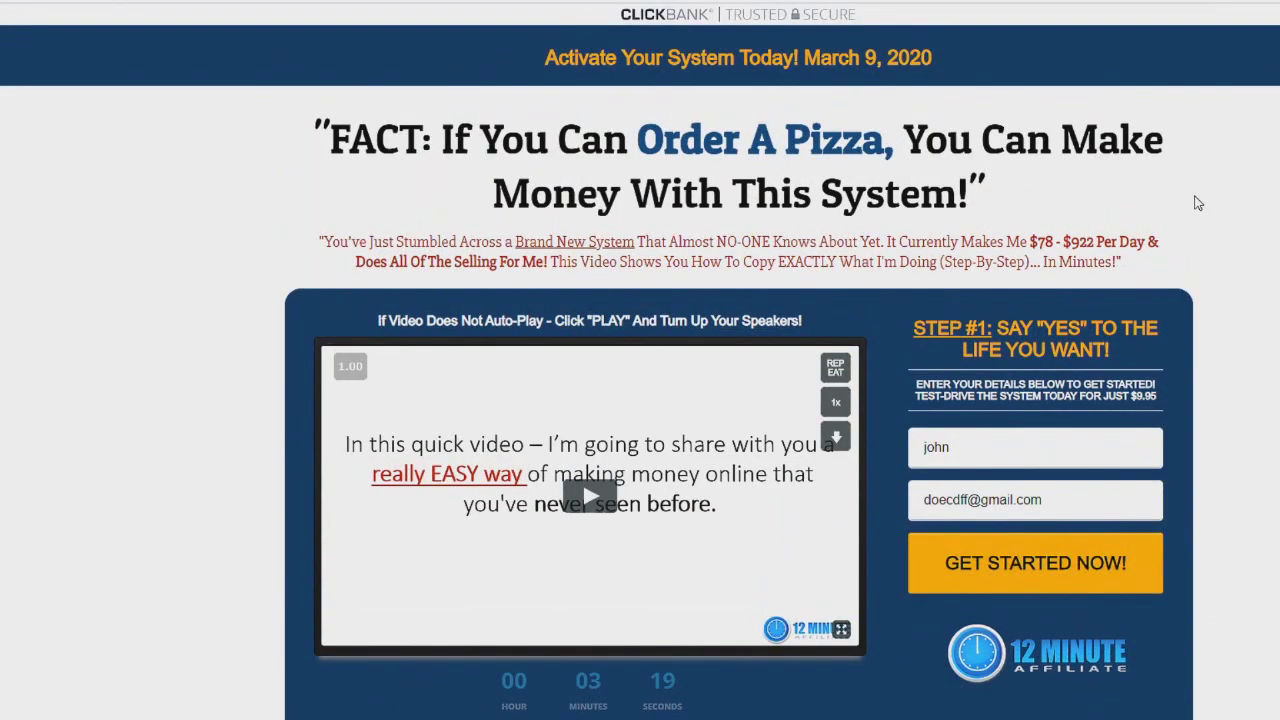
- Compare the subheadline under the sales page's "Order A Pizza" headline with the opt-in page's headline in the ClickFunnels editor
{"action": "left_click_drag", "start_coordinate": [320, 238], "coordinate": [1145, 264]}
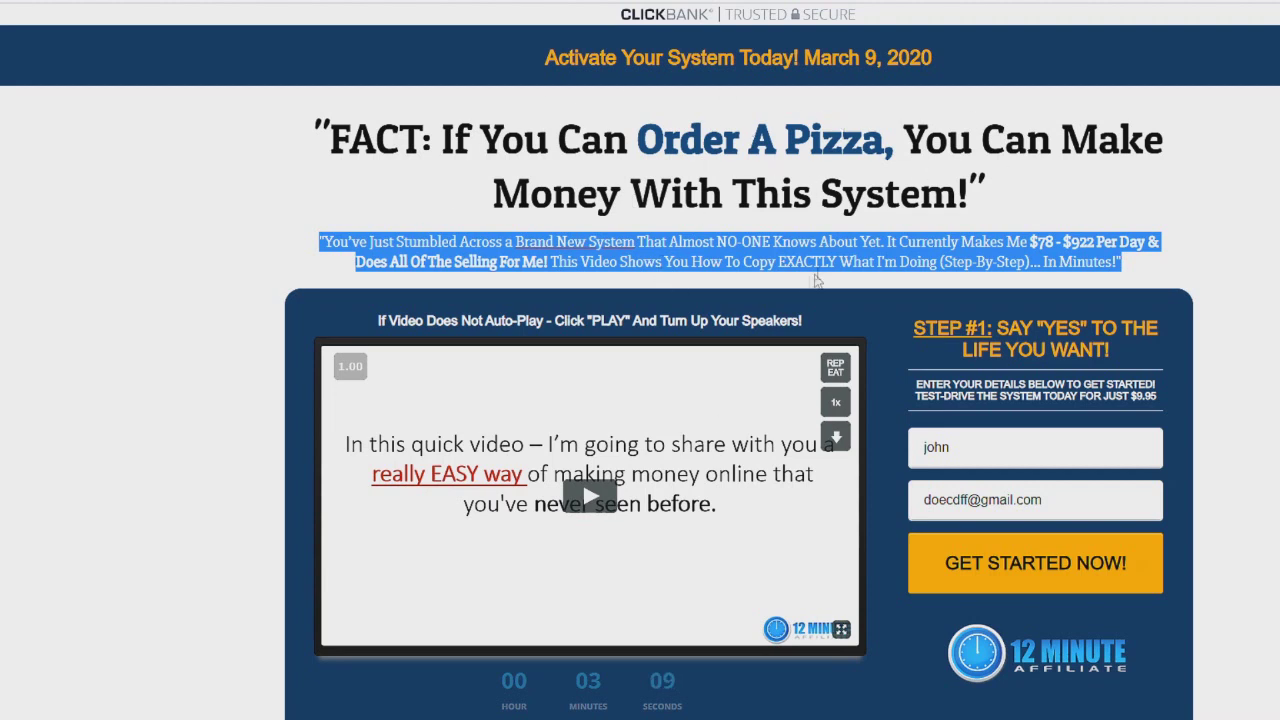
{"action": "right_click", "coordinate": [790, 246]}
{"action": "left_click", "coordinate": [815, 251]}
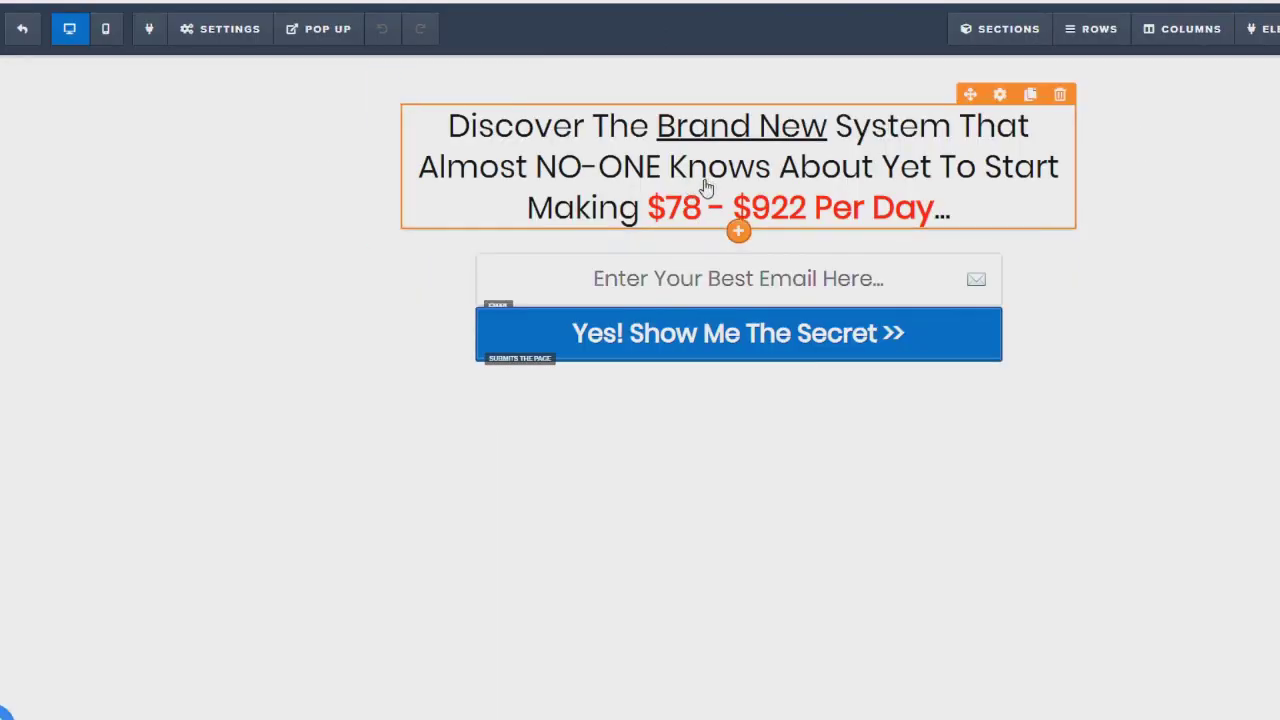
{"action": "double_click", "coordinate": [718, 168]}
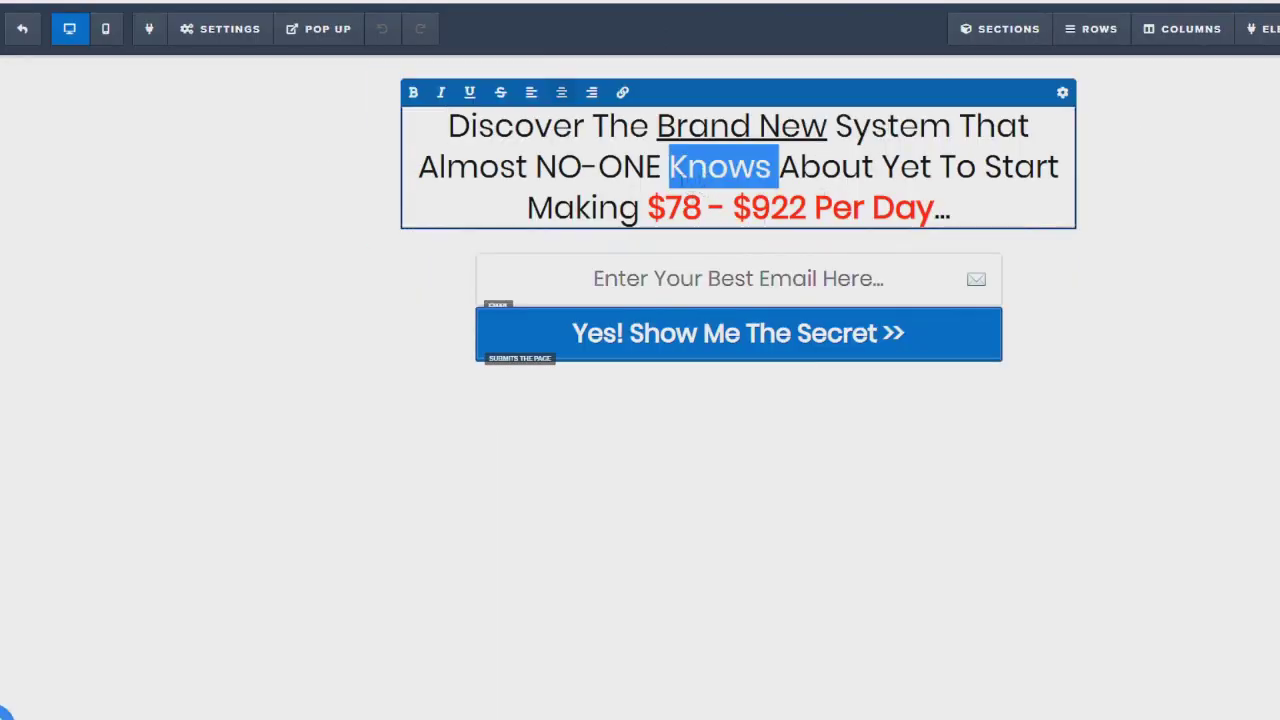
{"action": "left_click", "coordinate": [228, 334]}
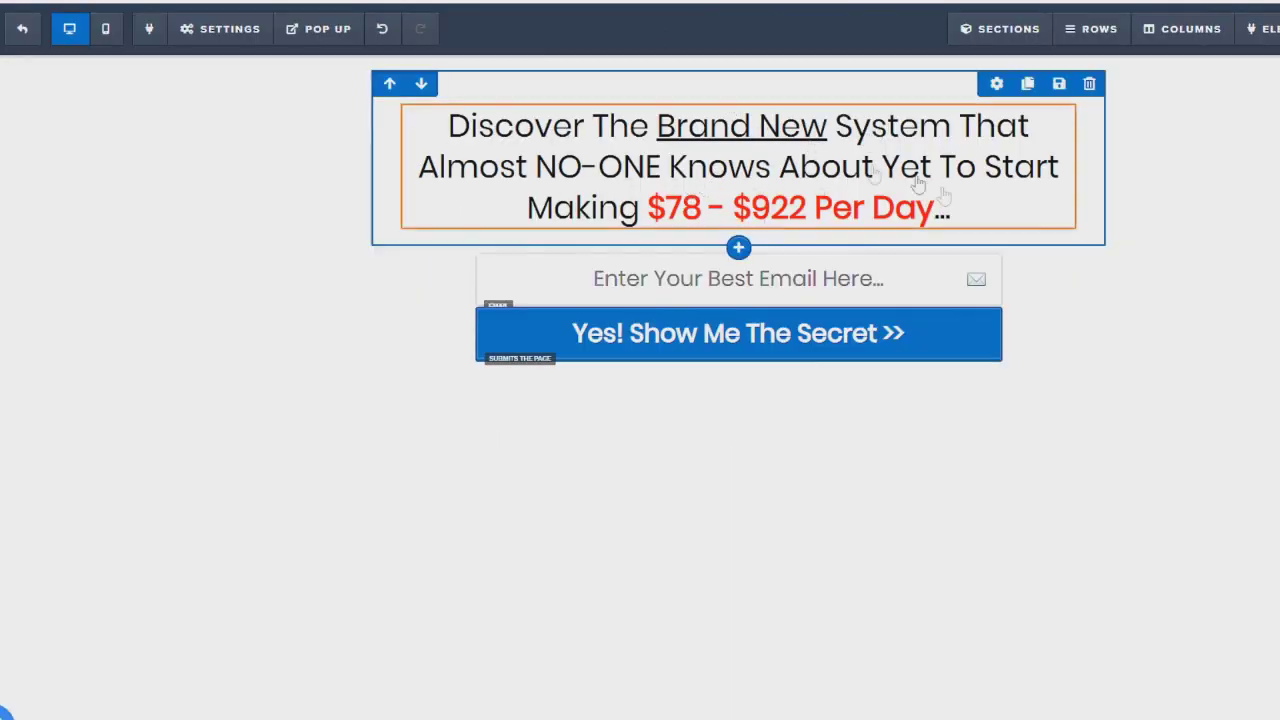
{"action": "left_click", "coordinate": [648, 205]}
{"action": "left_click_drag", "start_coordinate": [648, 205], "coordinate": [960, 201]}
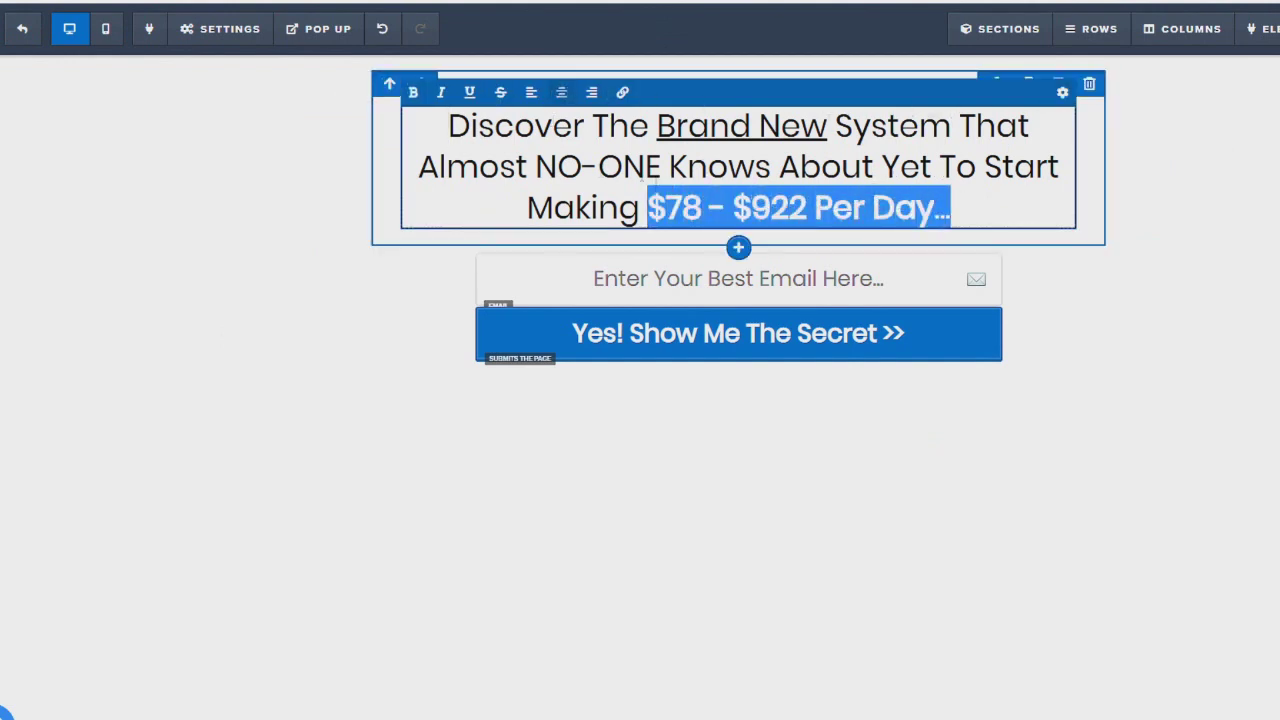
{"action": "left_click", "coordinate": [134, 279]}
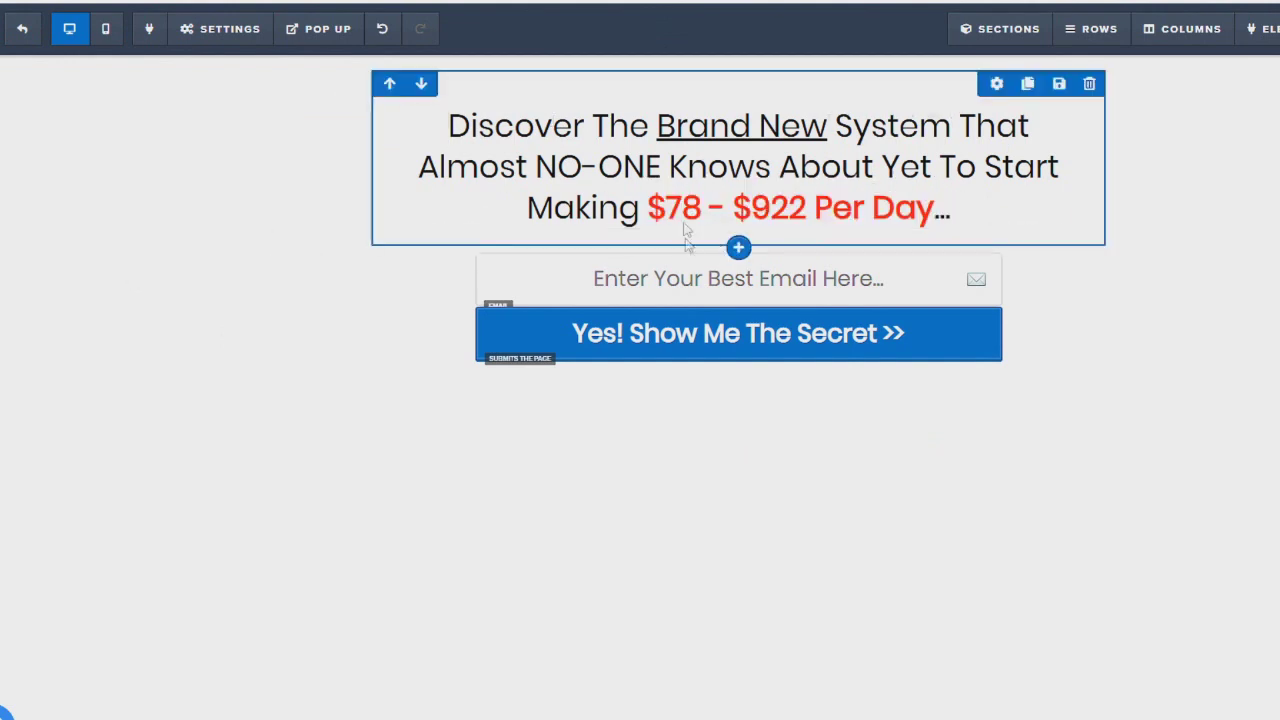
{"action": "left_click", "coordinate": [996, 86]}
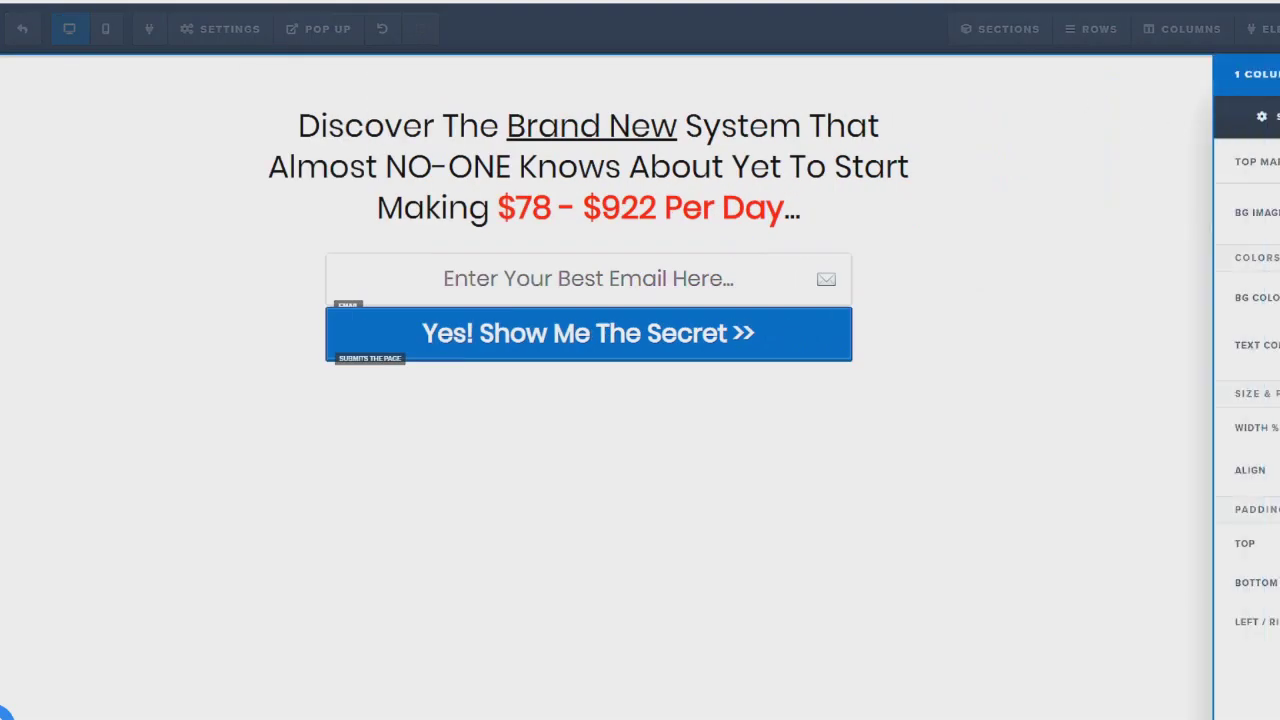
{"action": "left_click", "coordinate": [1044, 412]}
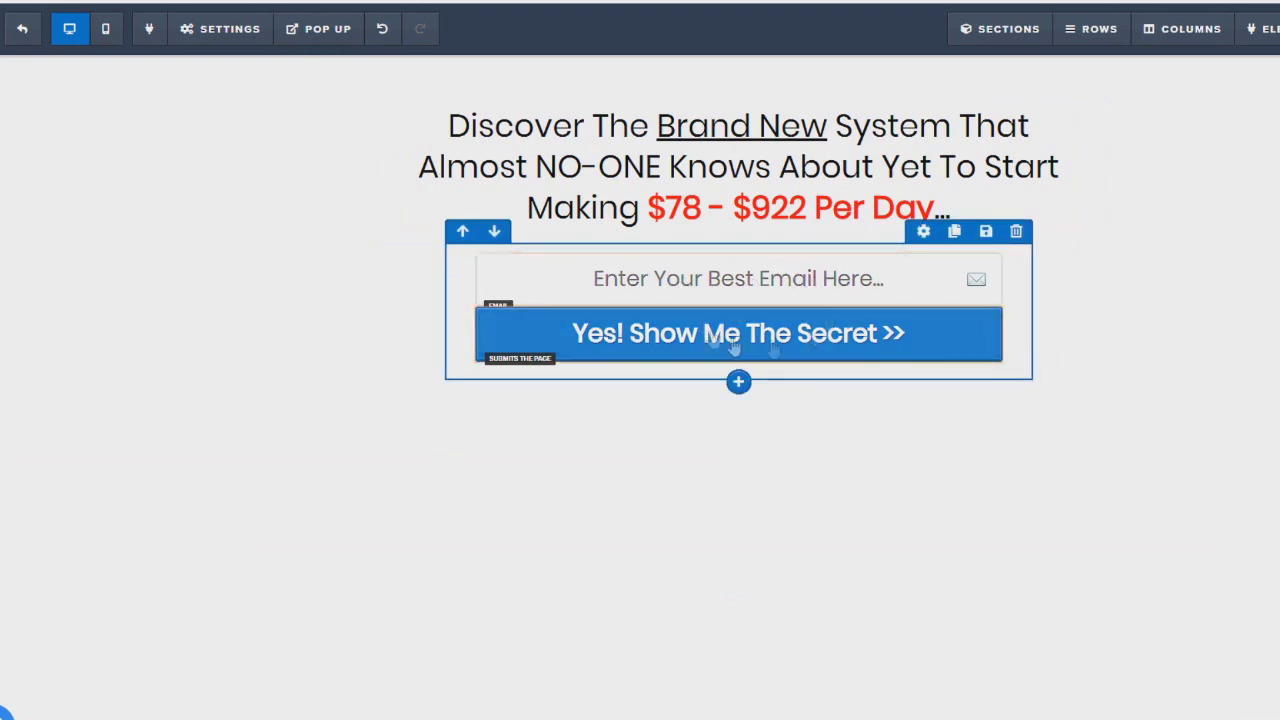
- View the opt-in page's general settings, including where it goes on submit
{"action": "mouse_move", "coordinate": [223, 32]}
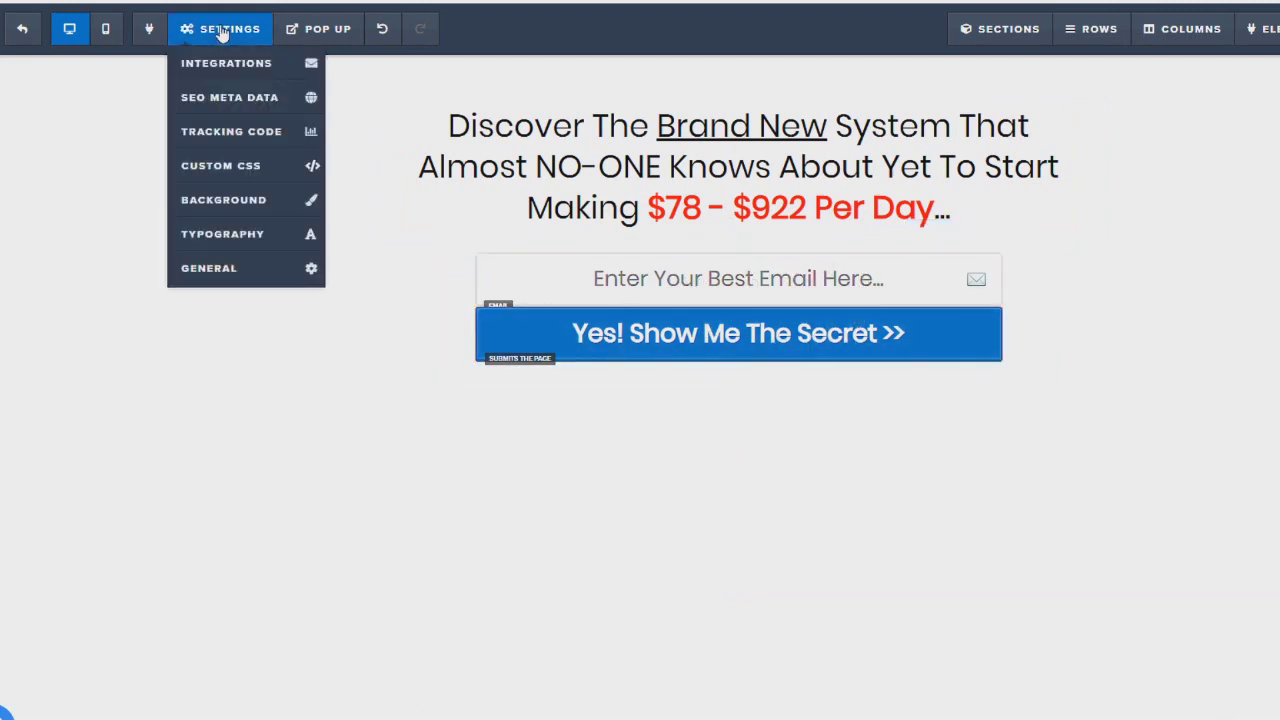
{"action": "left_click", "coordinate": [210, 270]}
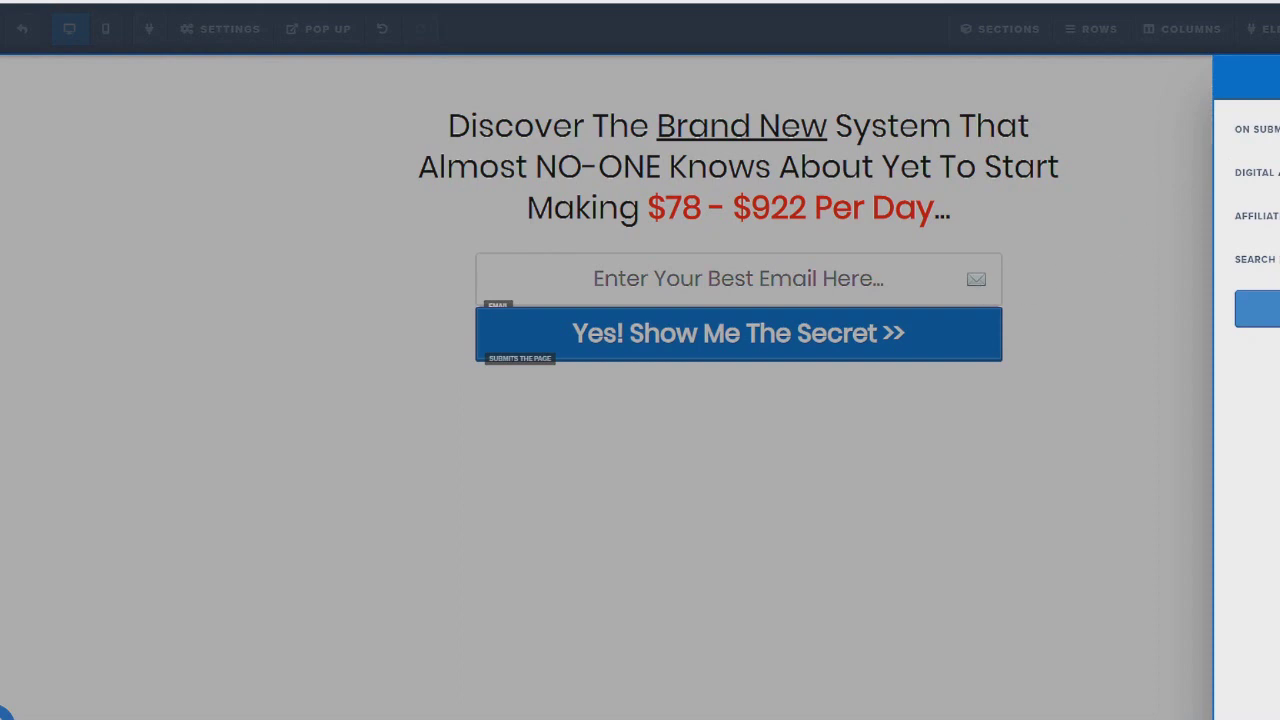
{"action": "left_click", "coordinate": [1035, 257]}
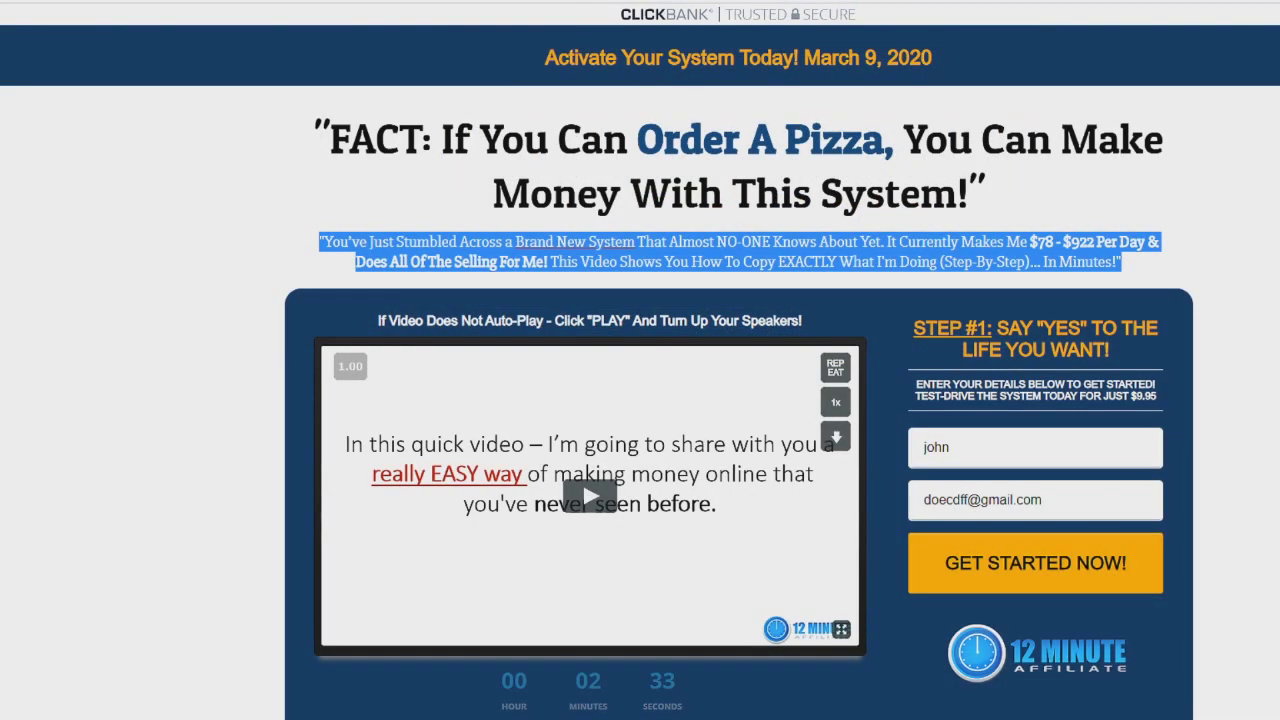
- Switch to AWeber and start creating a new list, keeping the prefilled company, address and sender details
{"action": "left_click", "coordinate": [140, 363]}
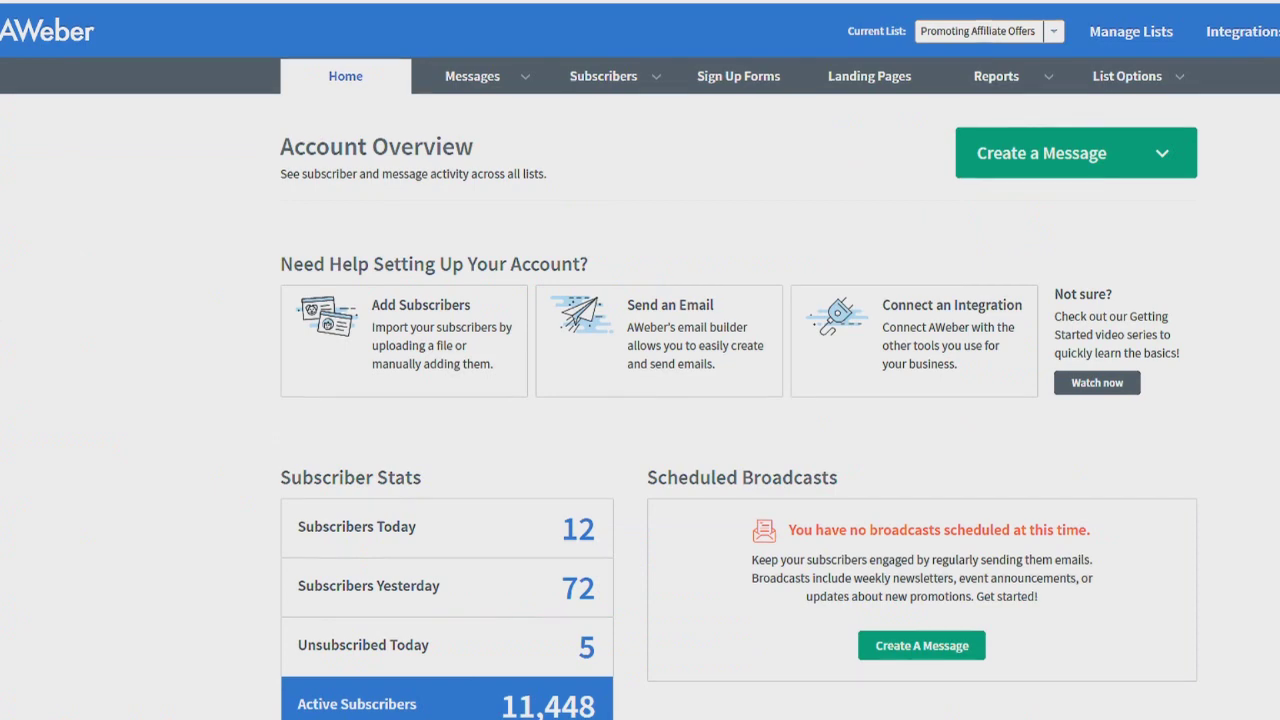
{"action": "scroll", "coordinate": [11, 449], "scroll_direction": "down", "scroll_amount": 2}
{"action": "scroll", "coordinate": [38, 497], "scroll_direction": "up", "scroll_amount": 2}
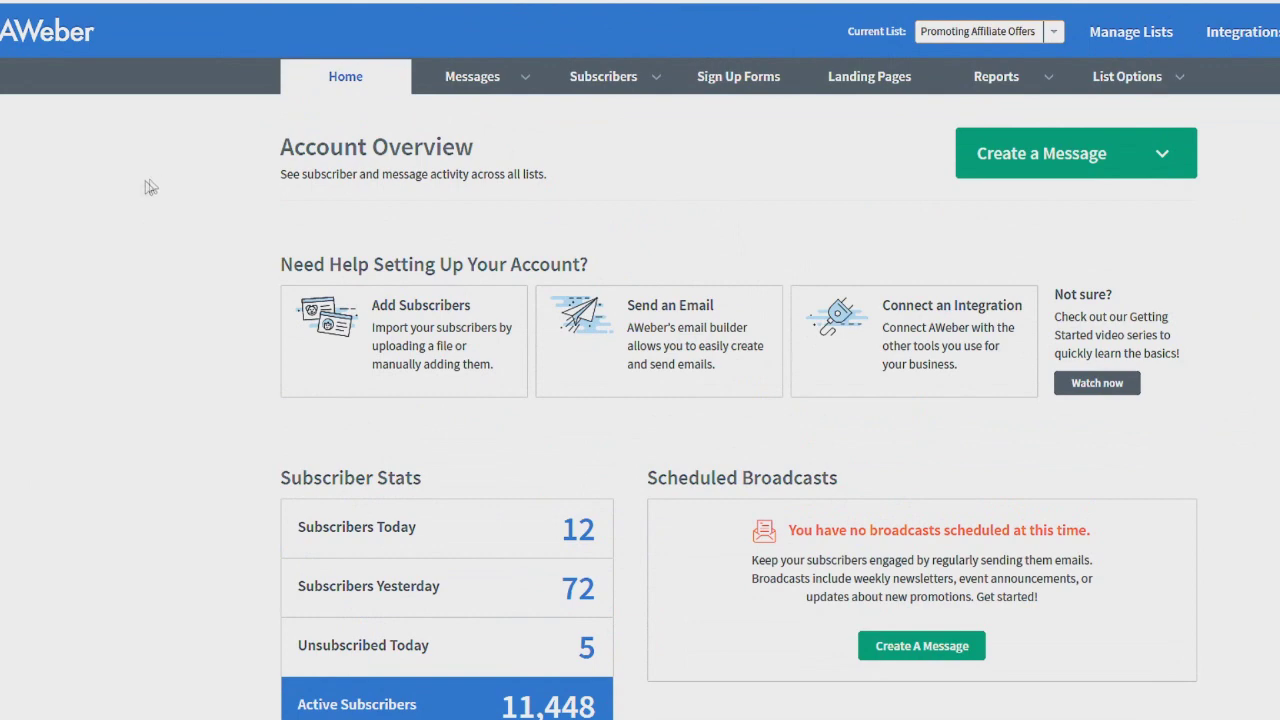
{"action": "scroll", "coordinate": [125, 207], "scroll_direction": "down", "scroll_amount": 1}
{"action": "left_click", "coordinate": [1160, 77]}
{"action": "left_click", "coordinate": [1122, 155]}
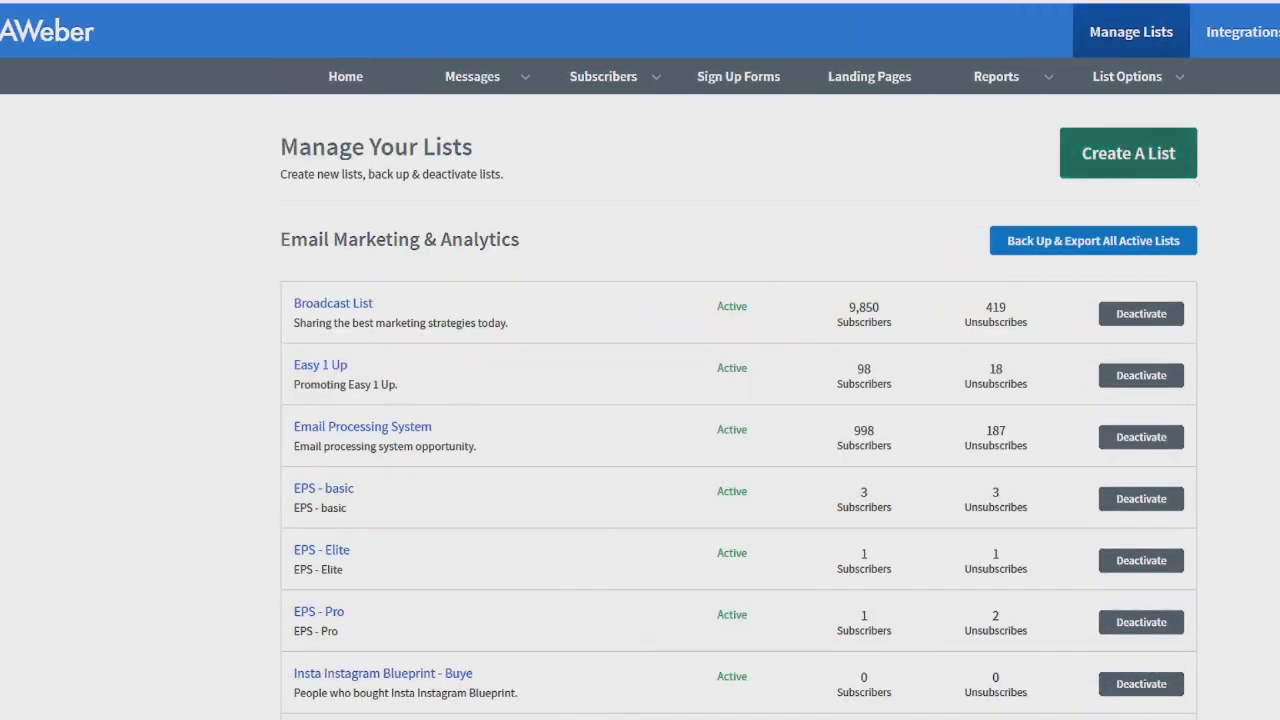
{"action": "scroll", "coordinate": [840, 251], "scroll_direction": "down", "scroll_amount": 5}
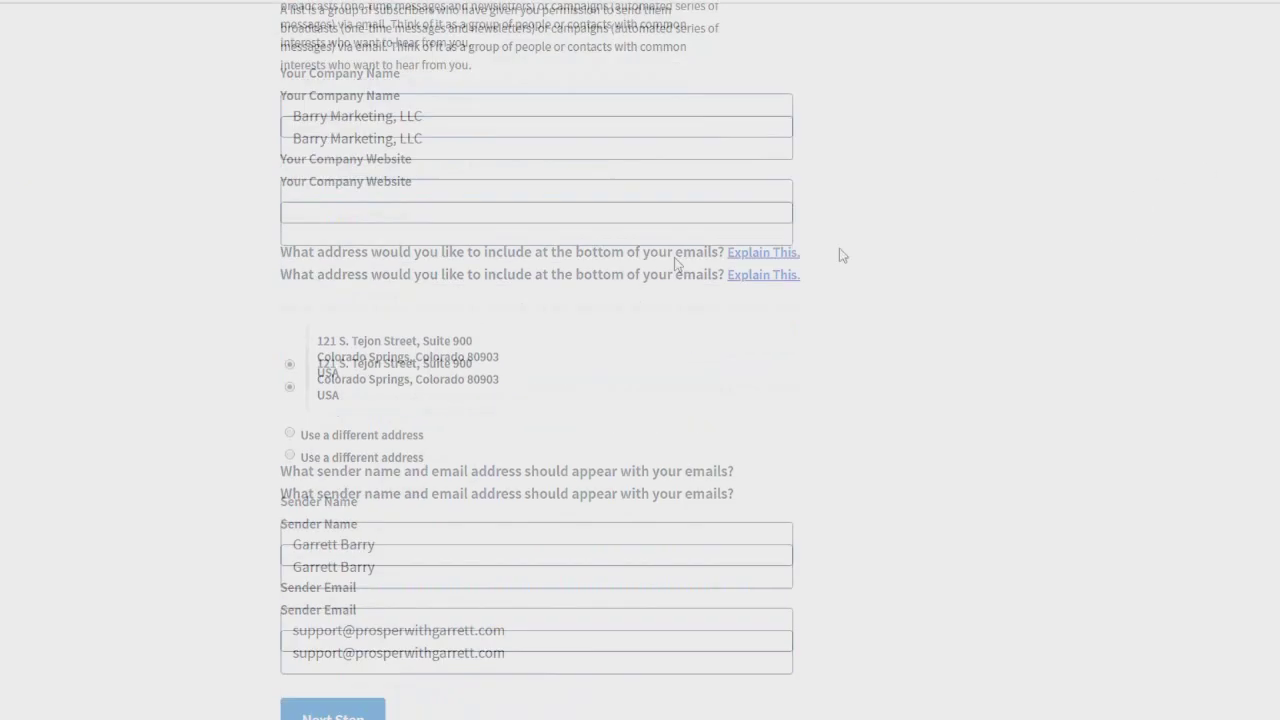
{"action": "left_click", "coordinate": [317, 535]}
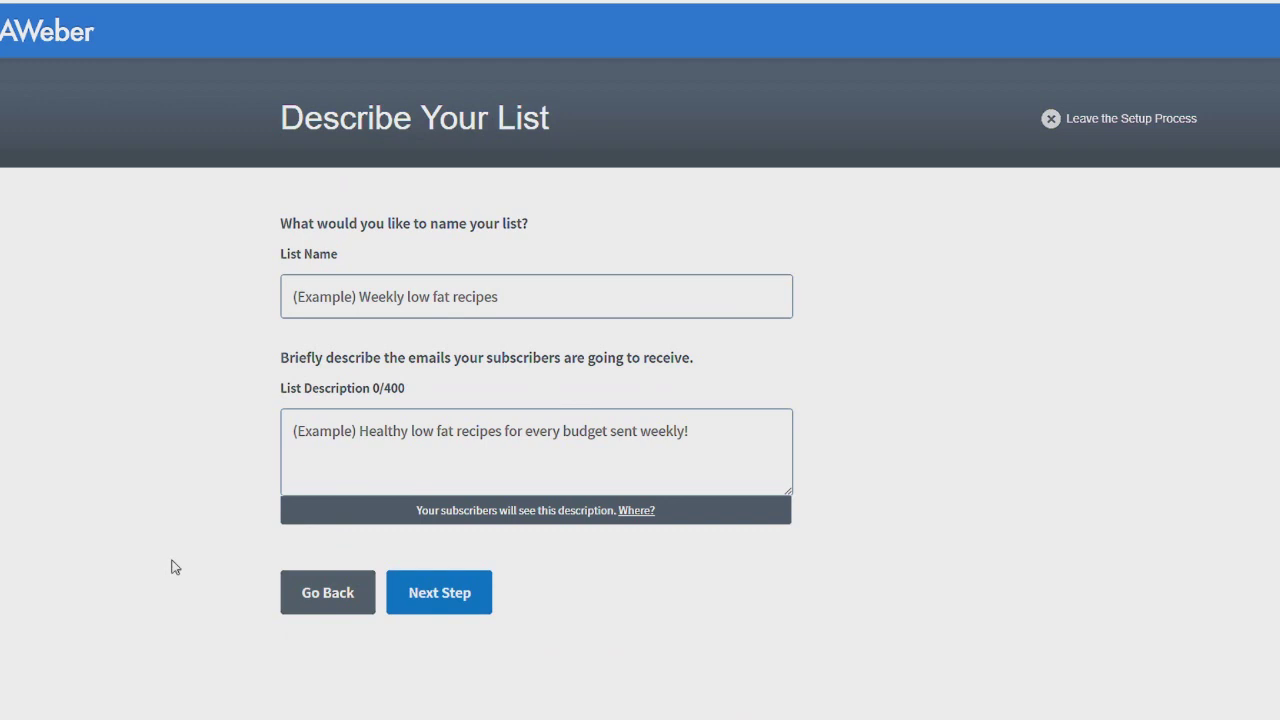
- Name the list "Affiliate Products To Promote" and describe it as "I will share valuable products."
{"action": "left_click", "coordinate": [376, 285]}
{"action": "type", "text": "Affiliate Products To Promto"}
{"action": "key", "text": "Tab"}
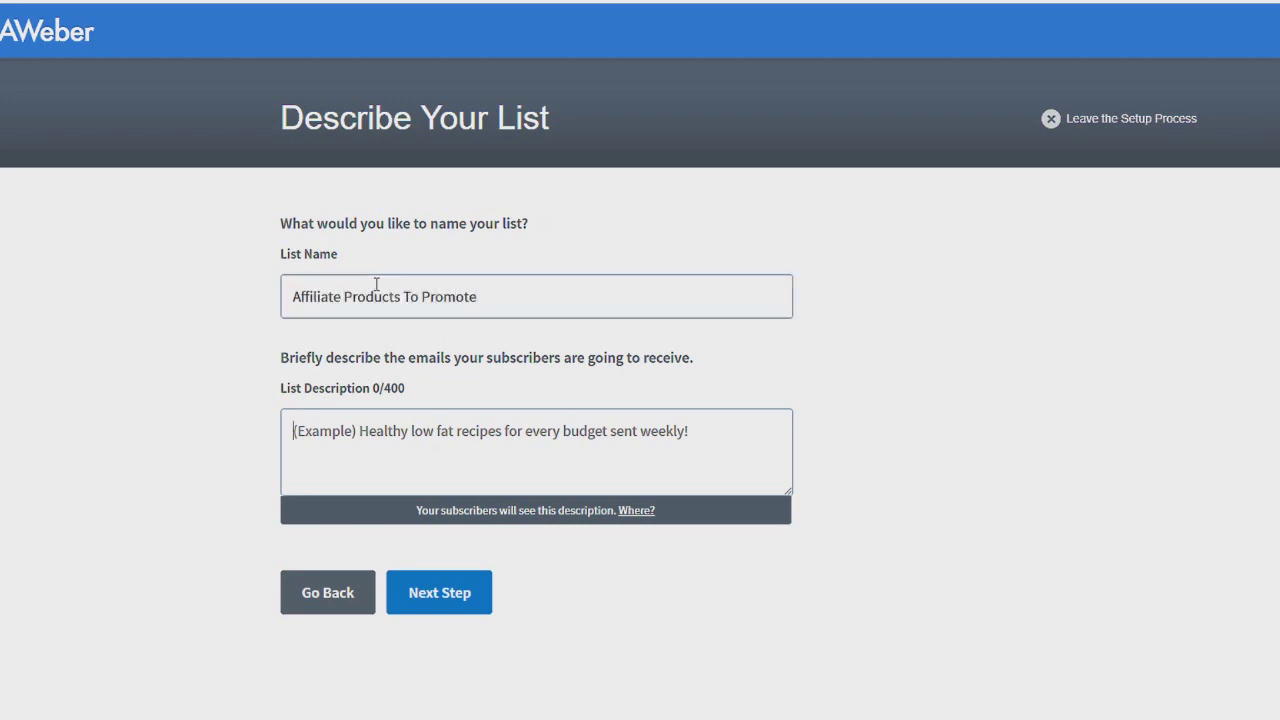
{"action": "type", "text": "I"}
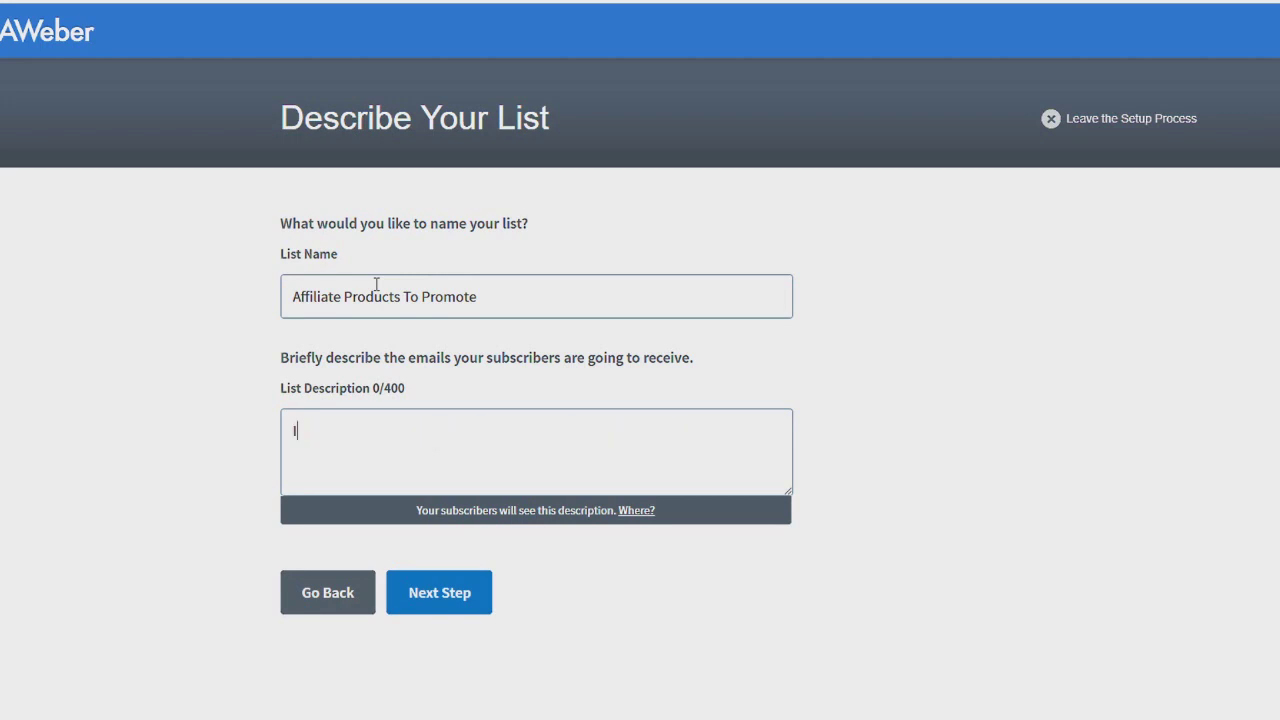
{"action": "type", "text": " will share valubale prod"}
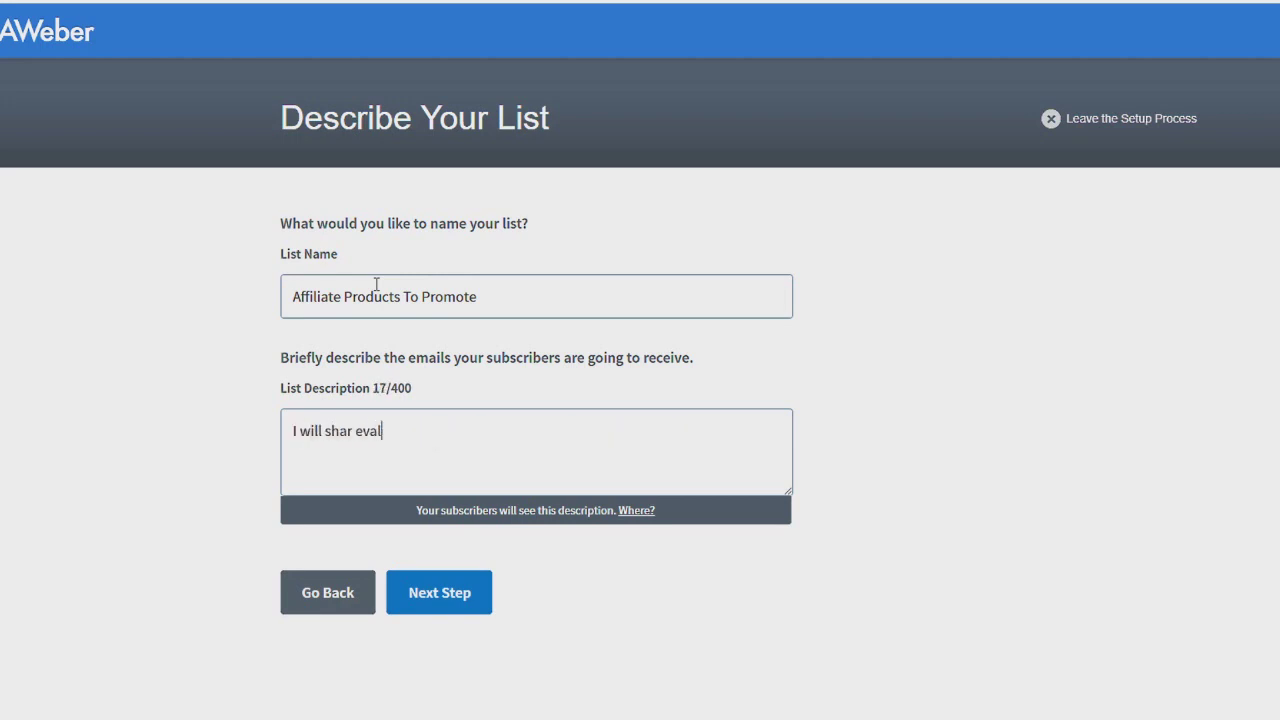
{"action": "type", "text": "ucts."}
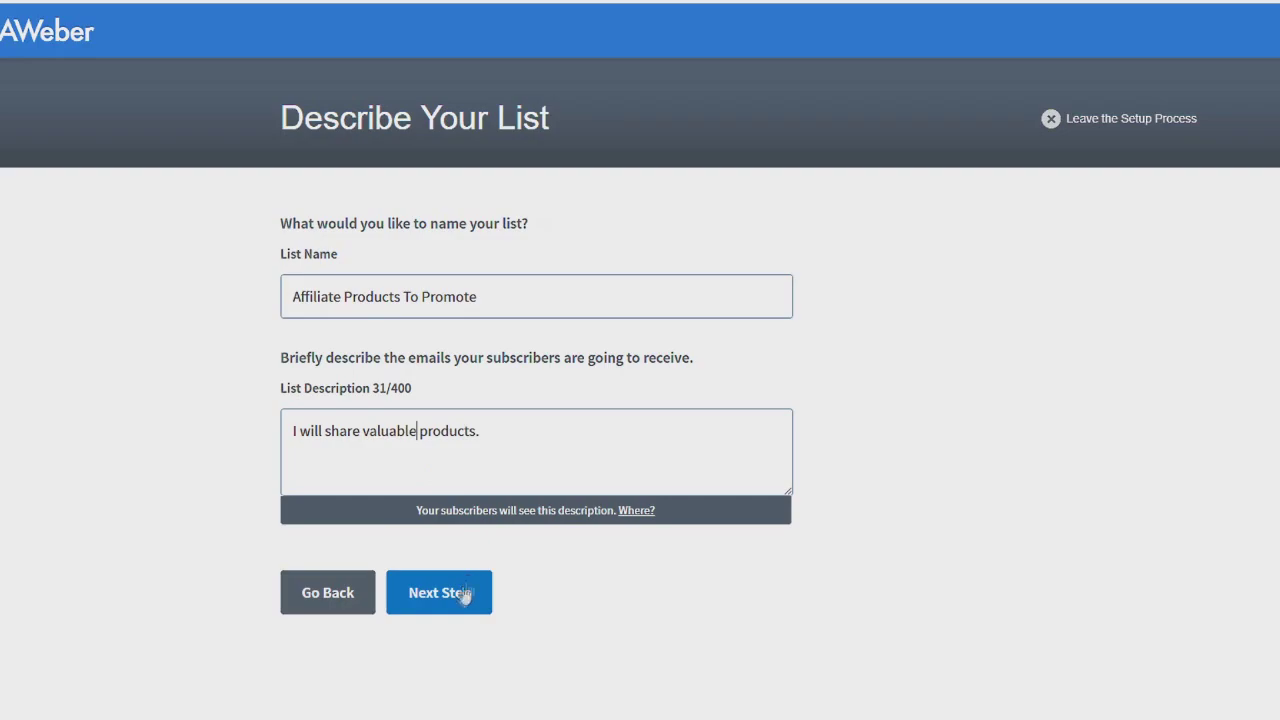
- Continue to the confirmation message, approve its default content and create the list
{"action": "left_click", "coordinate": [468, 591]}
{"action": "scroll", "coordinate": [481, 290], "scroll_direction": "down", "scroll_amount": 5}
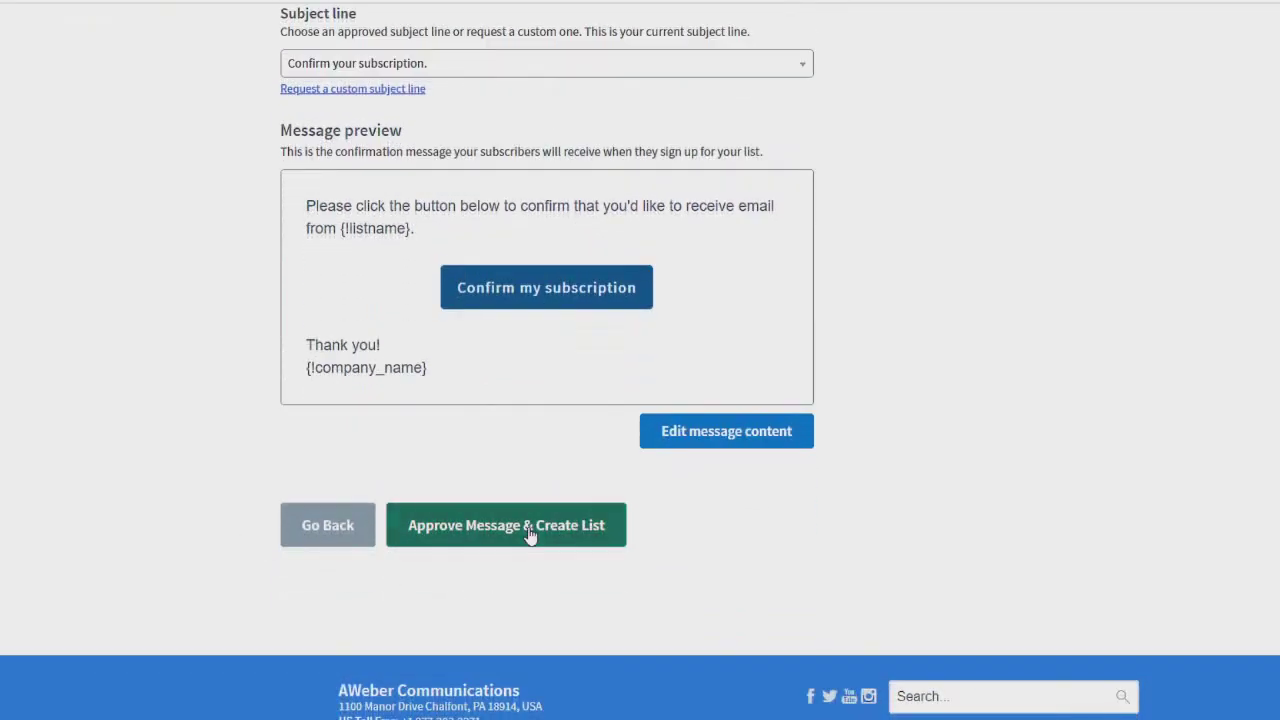
{"action": "left_click", "coordinate": [527, 528]}
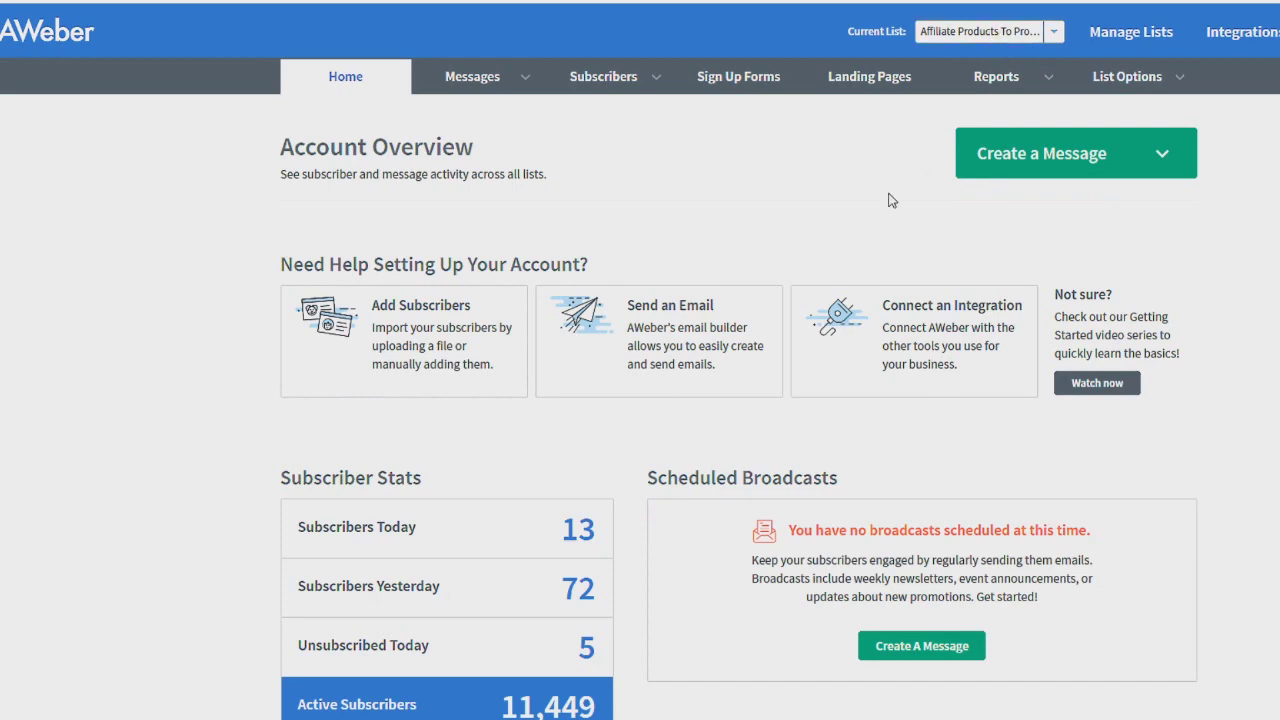
- In the new list's options, turn off the confirmation message for AWeber sign up forms and save the settings
{"action": "left_click", "coordinate": [1128, 80]}
{"action": "left_click", "coordinate": [1110, 112]}
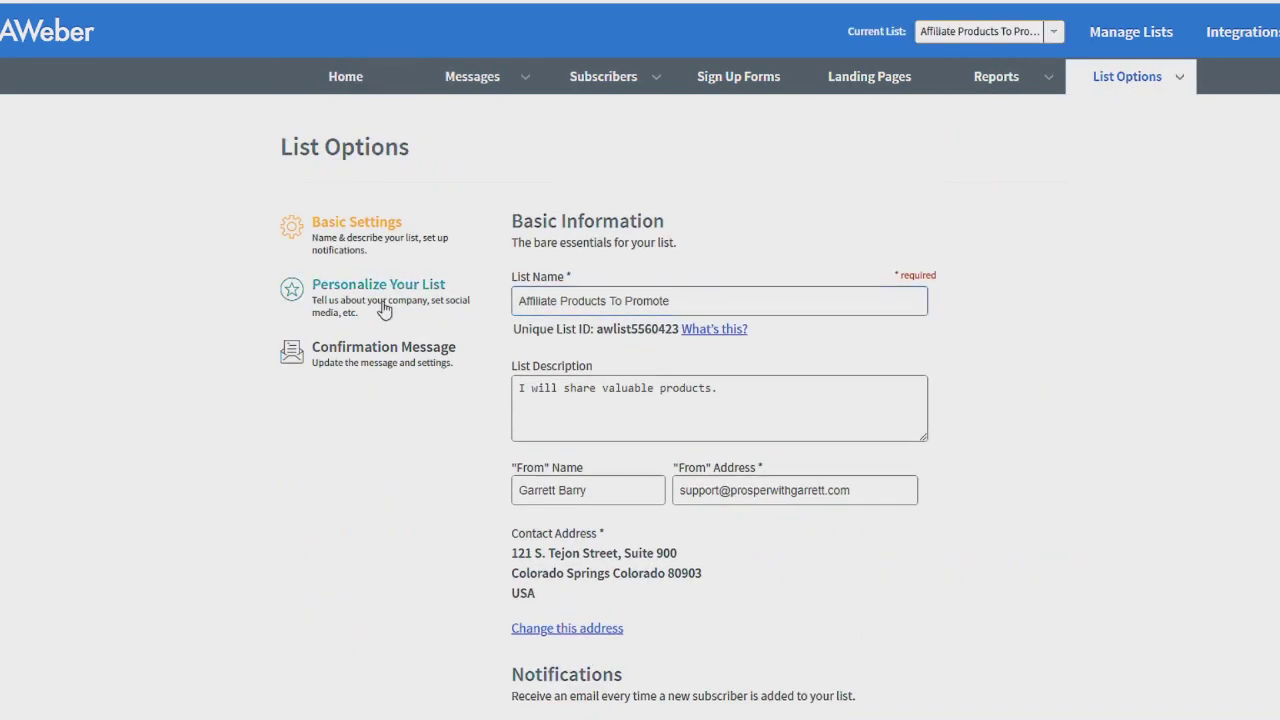
{"action": "left_click", "coordinate": [356, 360]}
{"action": "scroll", "coordinate": [540, 470], "scroll_direction": "down", "scroll_amount": 5}
{"action": "left_click", "coordinate": [558, 470]}
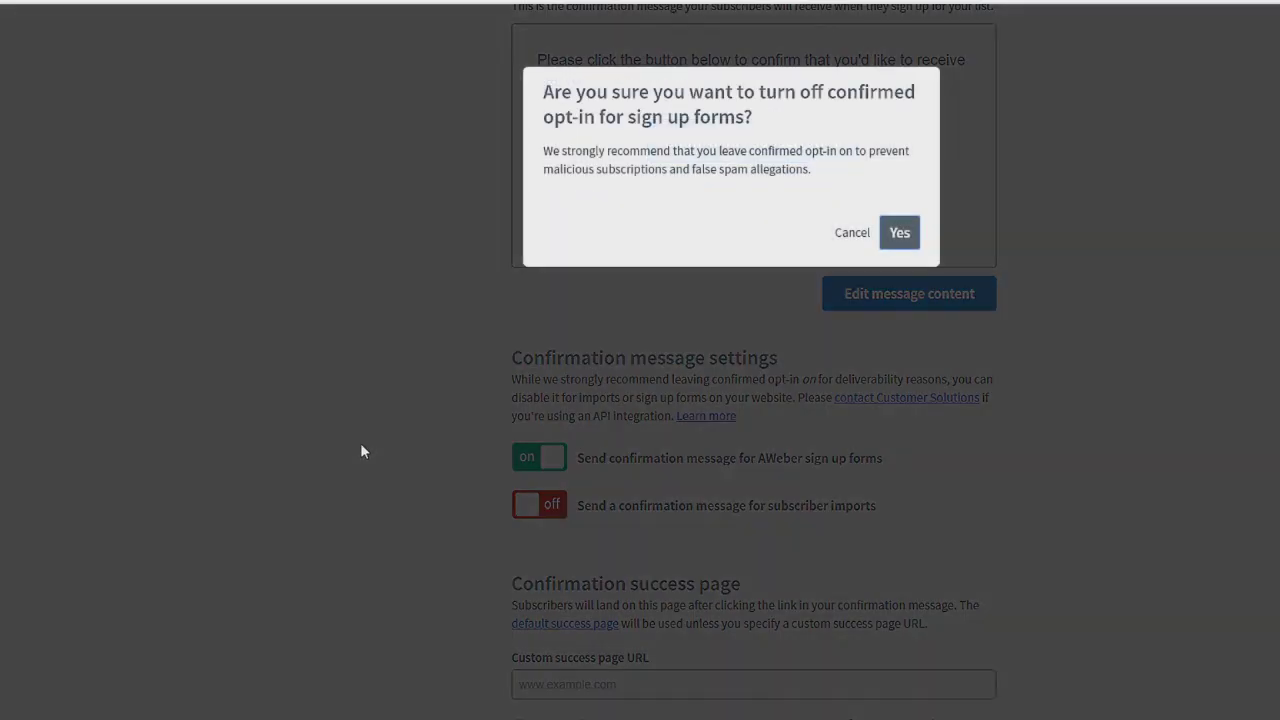
{"action": "left_click", "coordinate": [888, 240]}
{"action": "scroll", "coordinate": [380, 332], "scroll_direction": "down", "scroll_amount": 2}
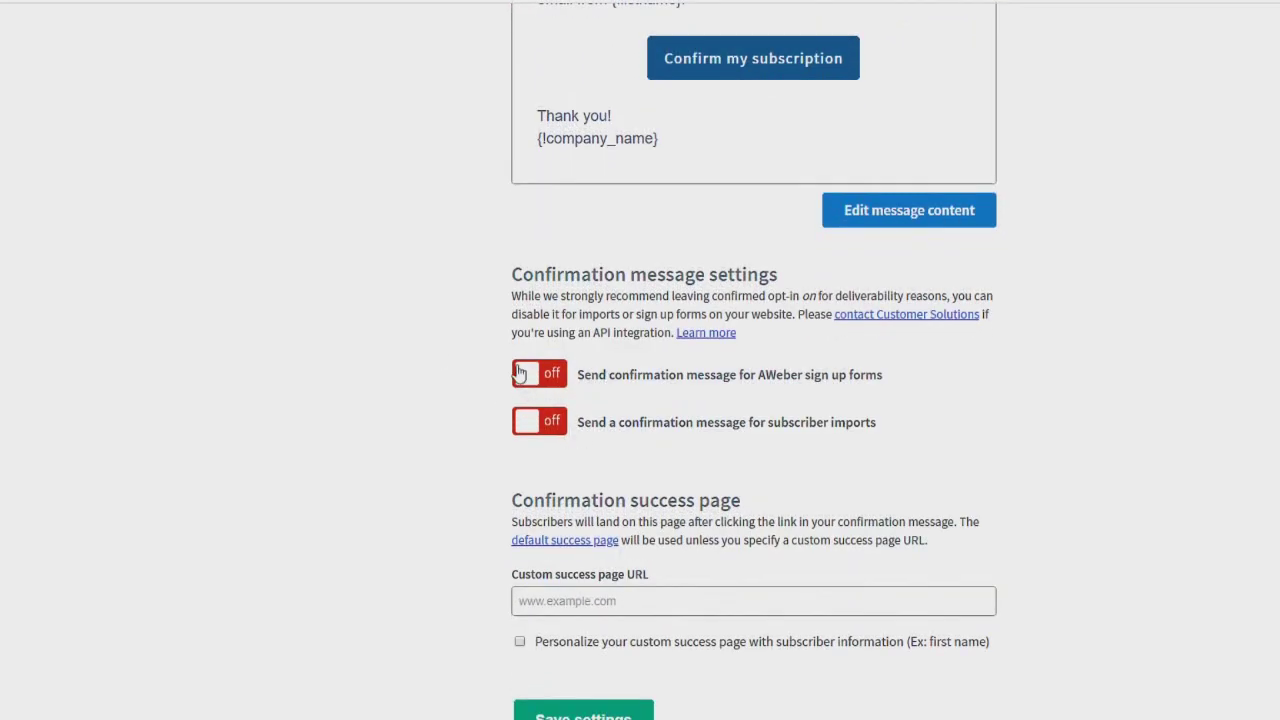
{"action": "scroll", "coordinate": [515, 372], "scroll_direction": "down", "scroll_amount": 2}
{"action": "left_click", "coordinate": [605, 555]}
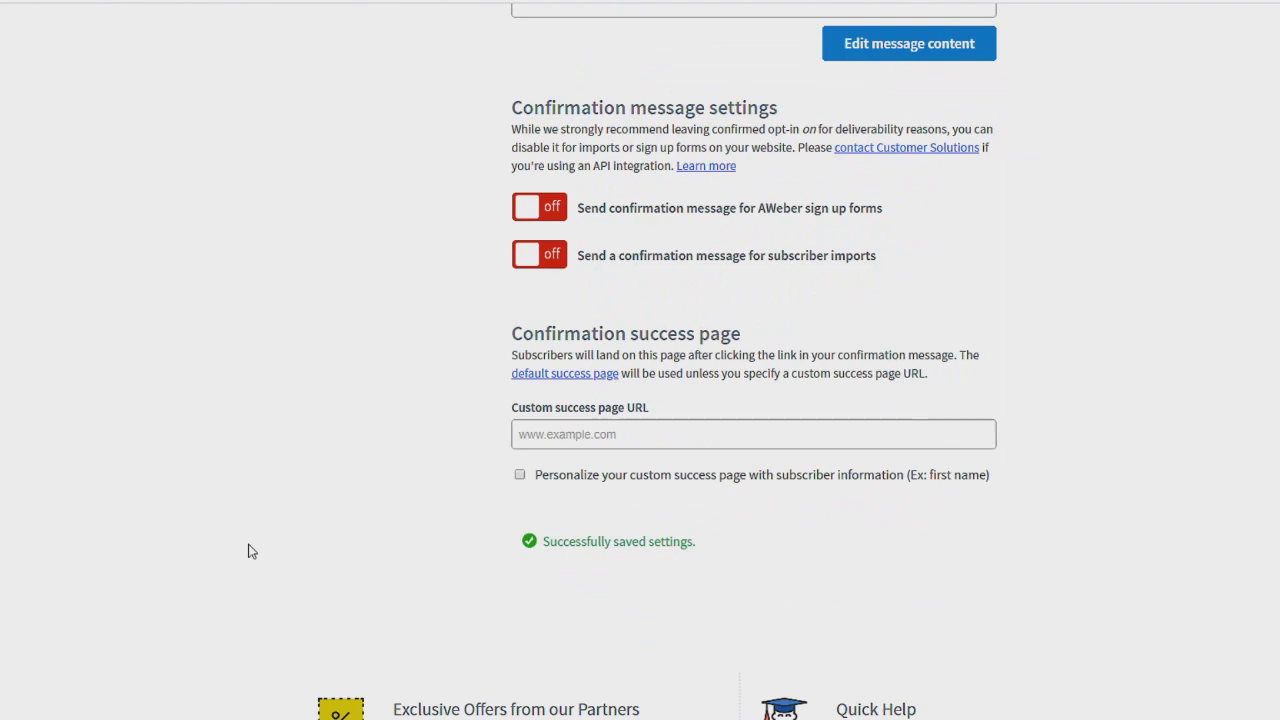
- Start a new follow-up series message in the drag-and-drop email builder with the subject "Here's the info you requested.."
{"action": "scroll", "coordinate": [250, 551], "scroll_direction": "up", "scroll_amount": 10}
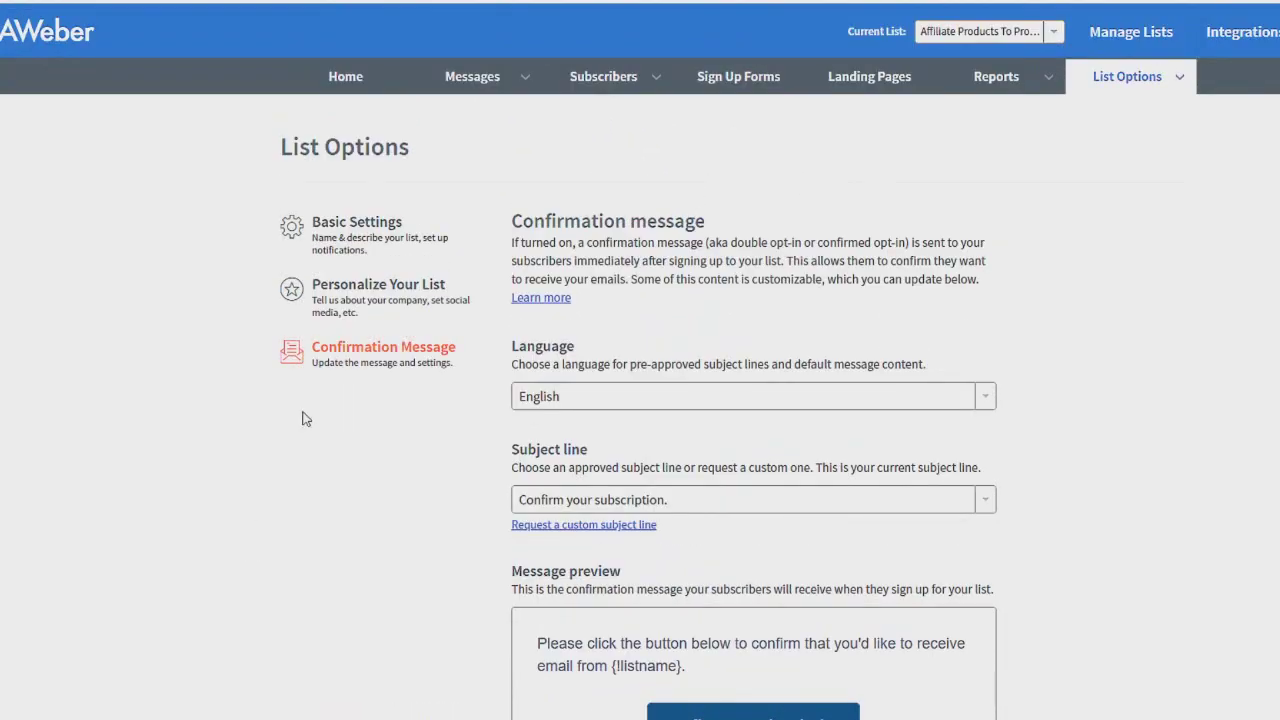
{"action": "left_click", "coordinate": [474, 79]}
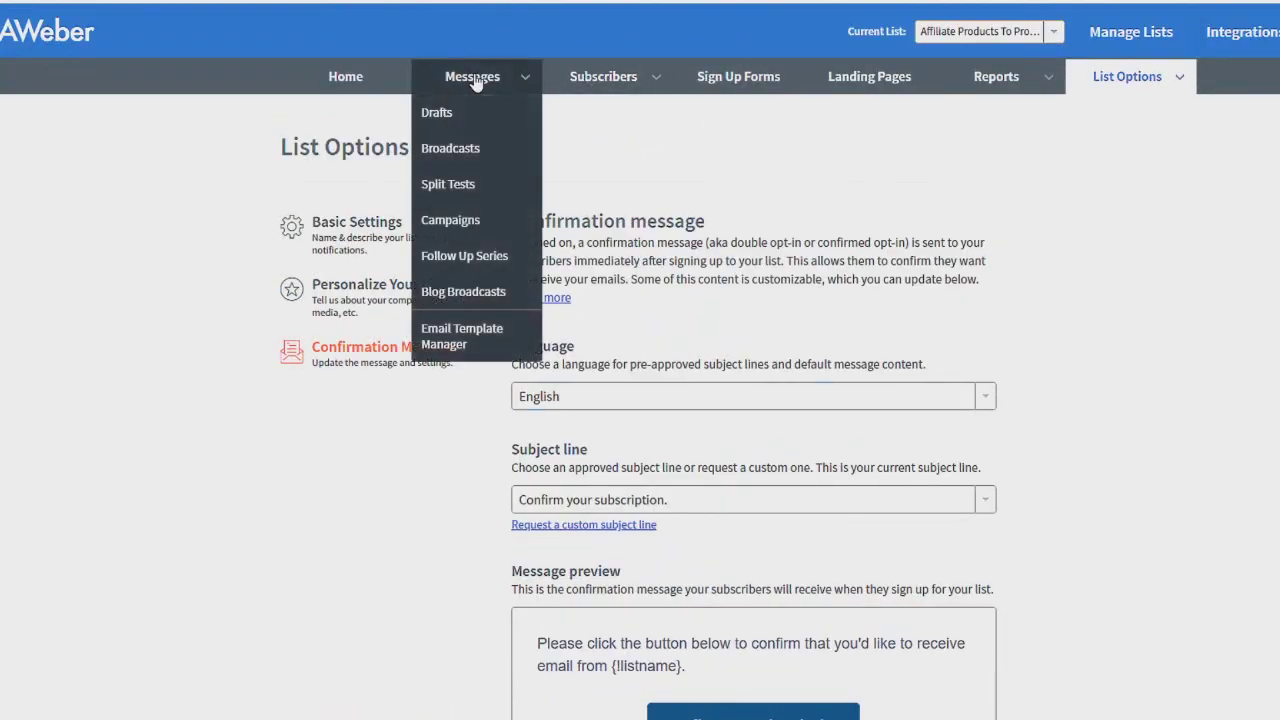
{"action": "left_click", "coordinate": [458, 257]}
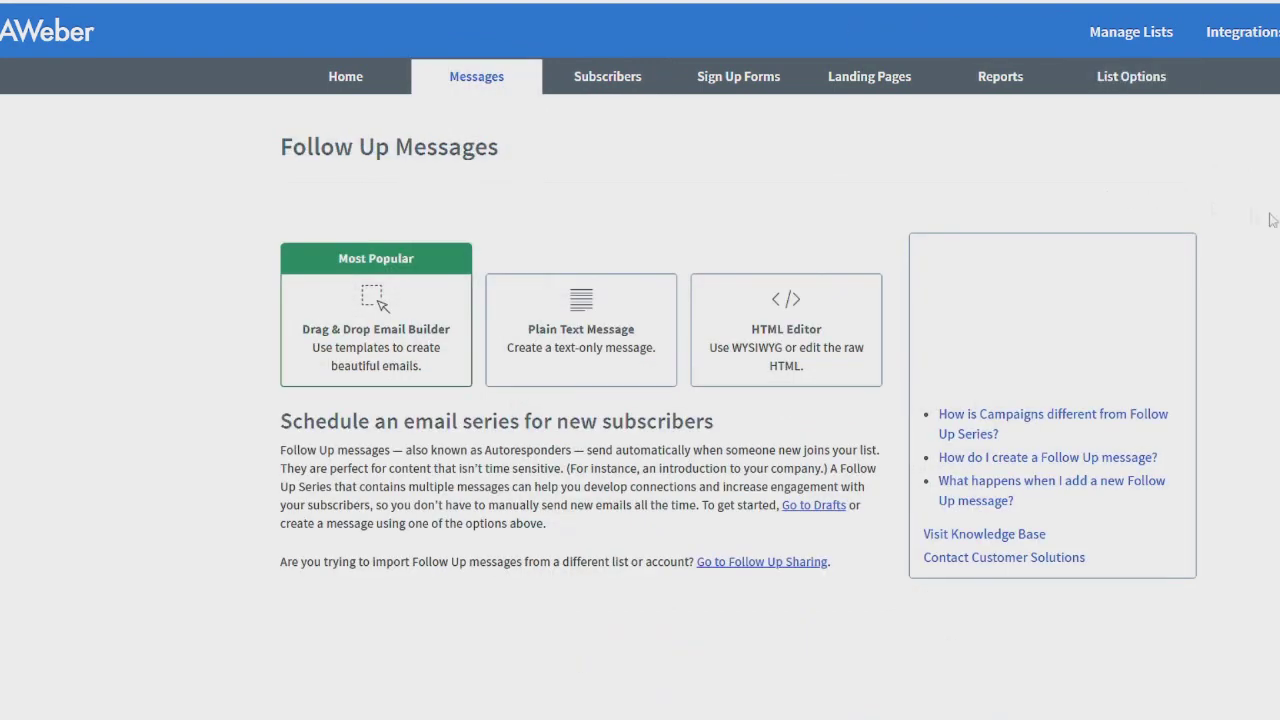
{"action": "left_click", "coordinate": [501, 293]}
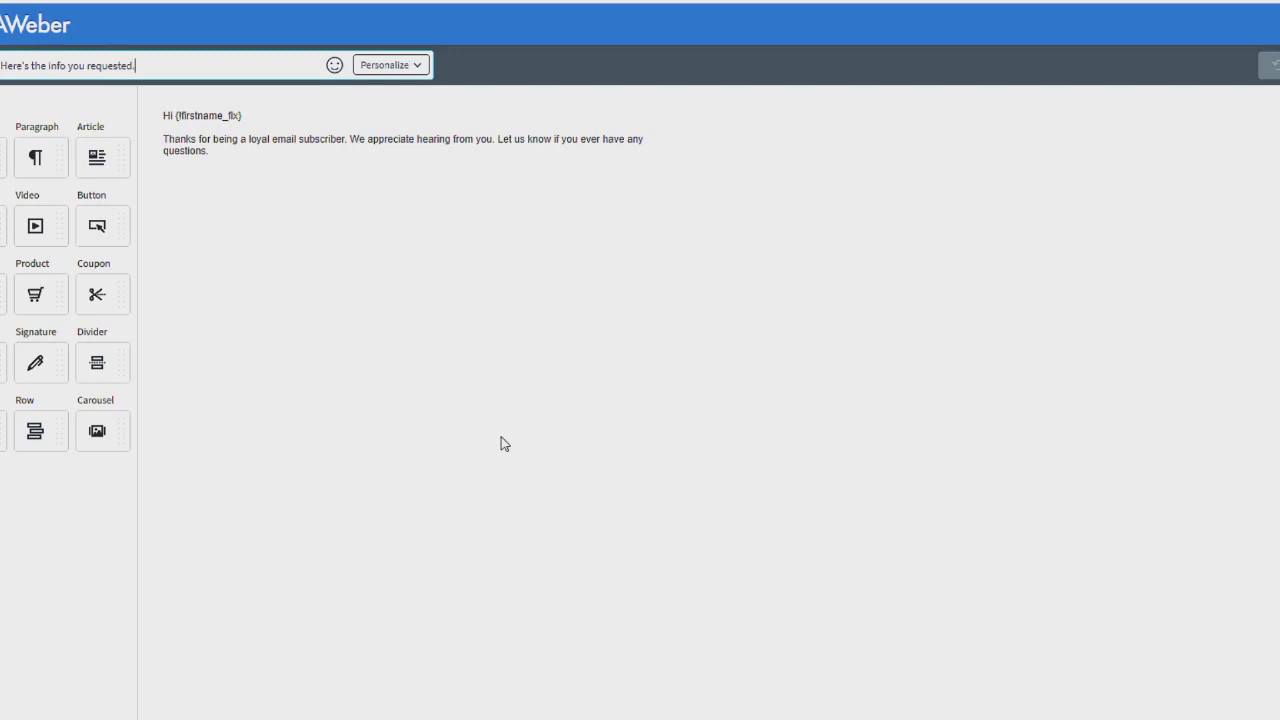
- Replace the email's sample text with "Hey it's YOUR NAME." and the paragraph "I saw you requested info on how to make $78- $922 per day."
{"action": "left_click", "coordinate": [237, 149]}
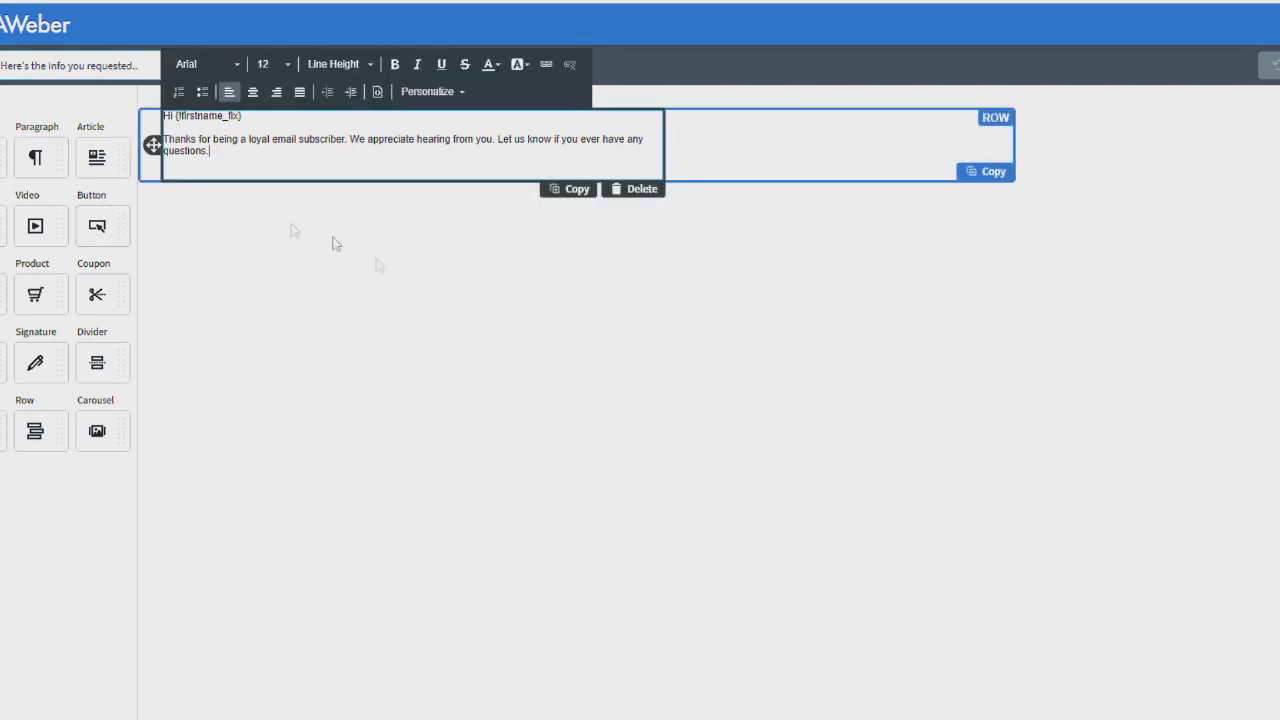
{"action": "key", "text": "ctrl+a"}
{"action": "type", "text": "Hey"}
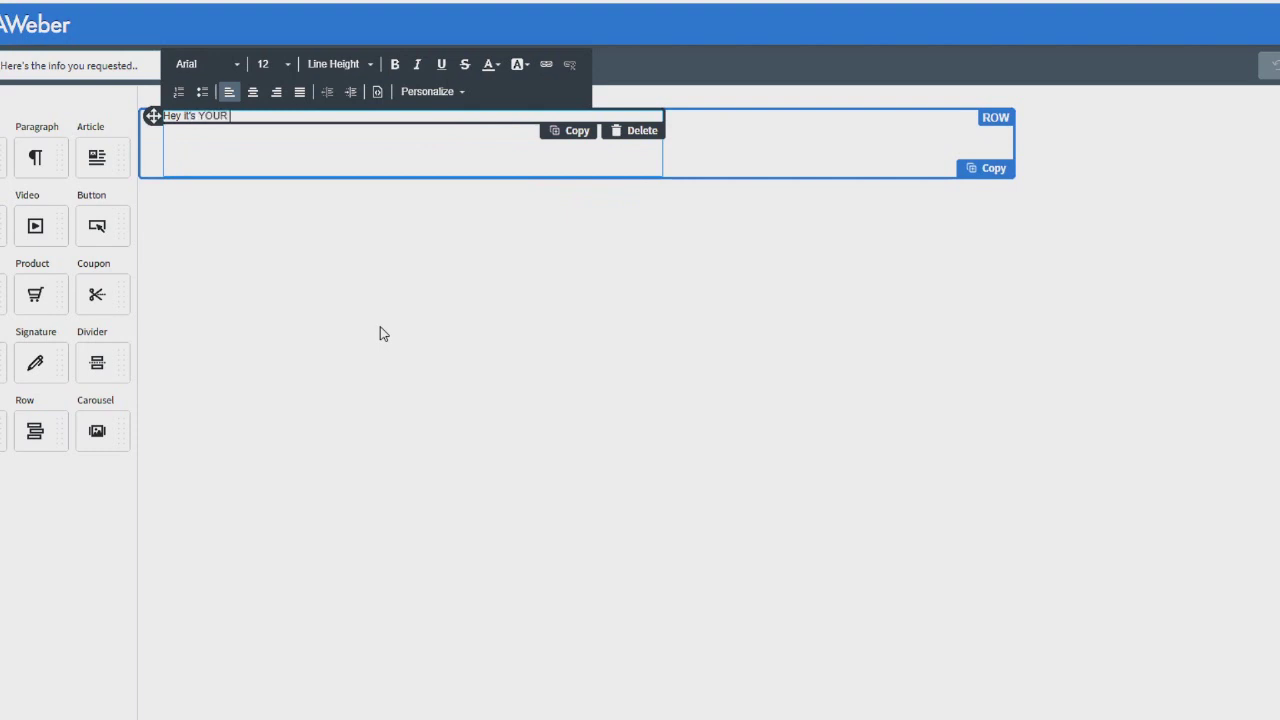
{"action": "type", "text": " it's YOUR NAME."}
{"action": "key", "text": "Return"}
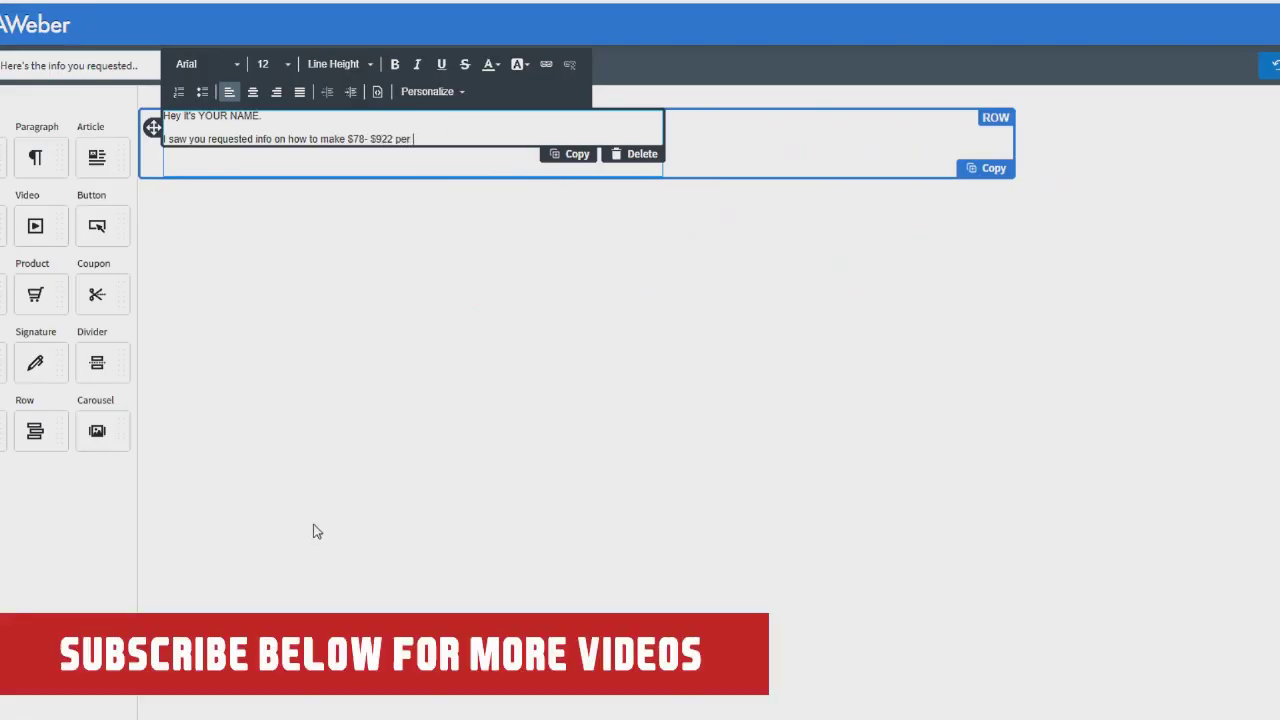
{"action": "type", "text": "."}
{"action": "key", "text": "Return"}
- Add the line "Here's the link again." and the sign-off "Best, YOUR NAME" to the email
{"action": "type", "text": "Here's t"}
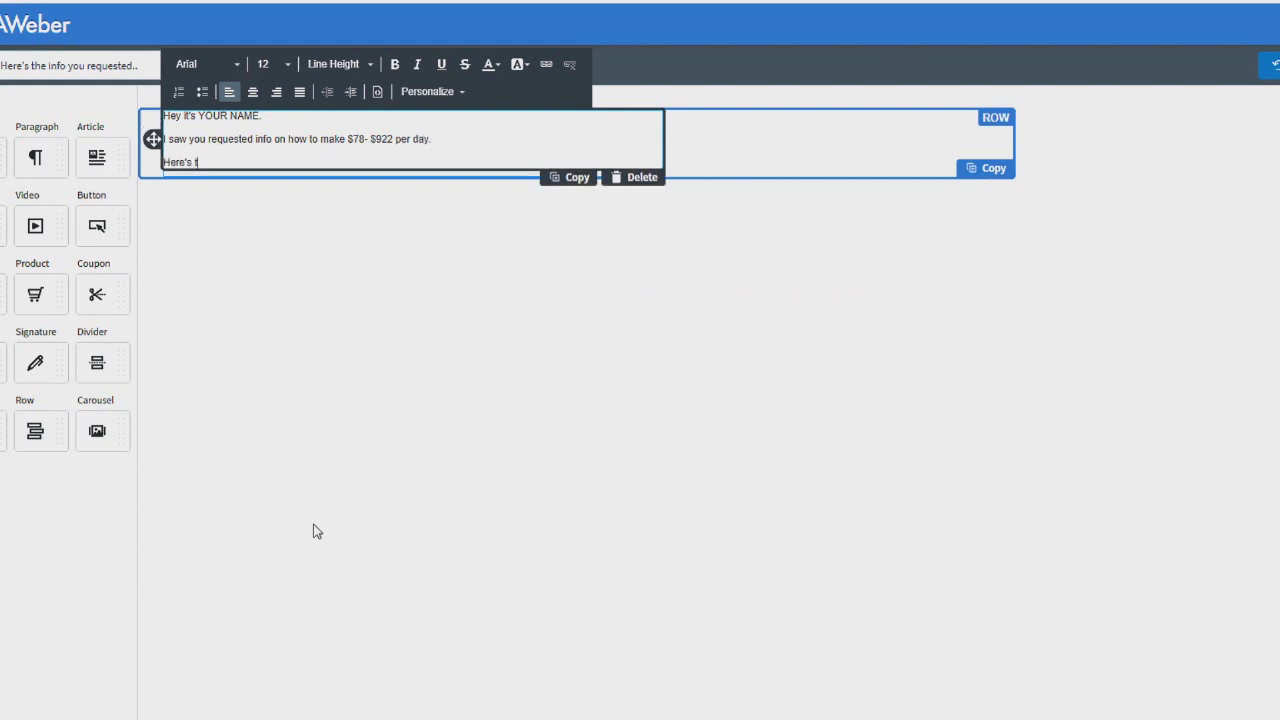
{"action": "type", "text": "he link again."}
{"action": "key", "text": "Return"}
{"action": "type", "text": "Best,"}
{"action": "key", "text": "shift+Return"}
{"action": "type", "text": "G"}
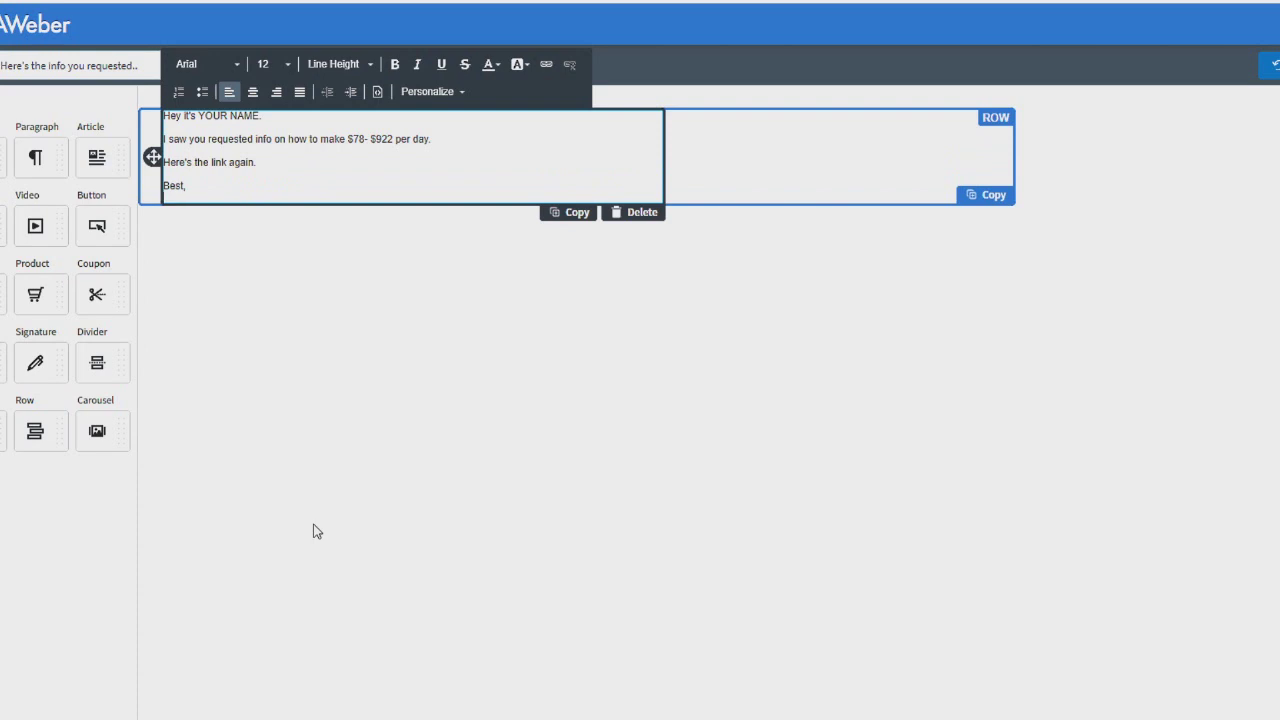
- Set the font size of the whole email text to 18
{"action": "key", "text": "ctrl+a"}
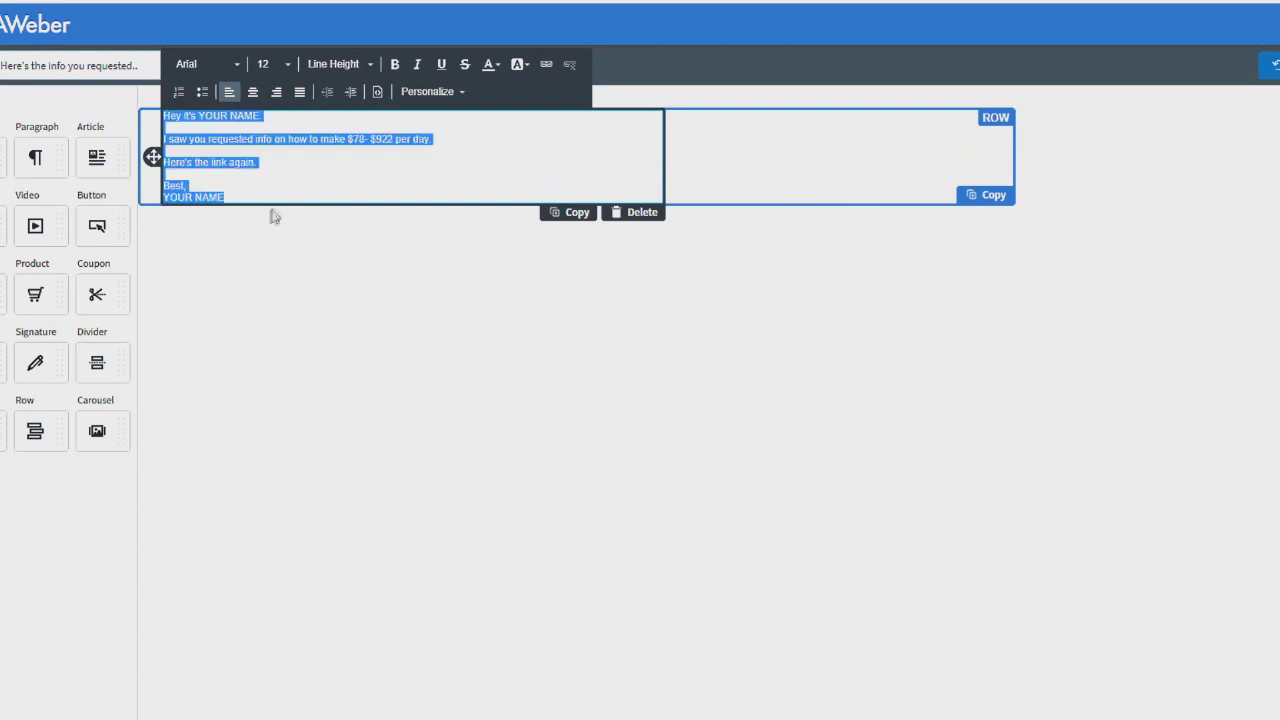
{"action": "left_click", "coordinate": [268, 63]}
{"action": "scroll", "coordinate": [285, 165], "scroll_direction": "down", "scroll_amount": 2}
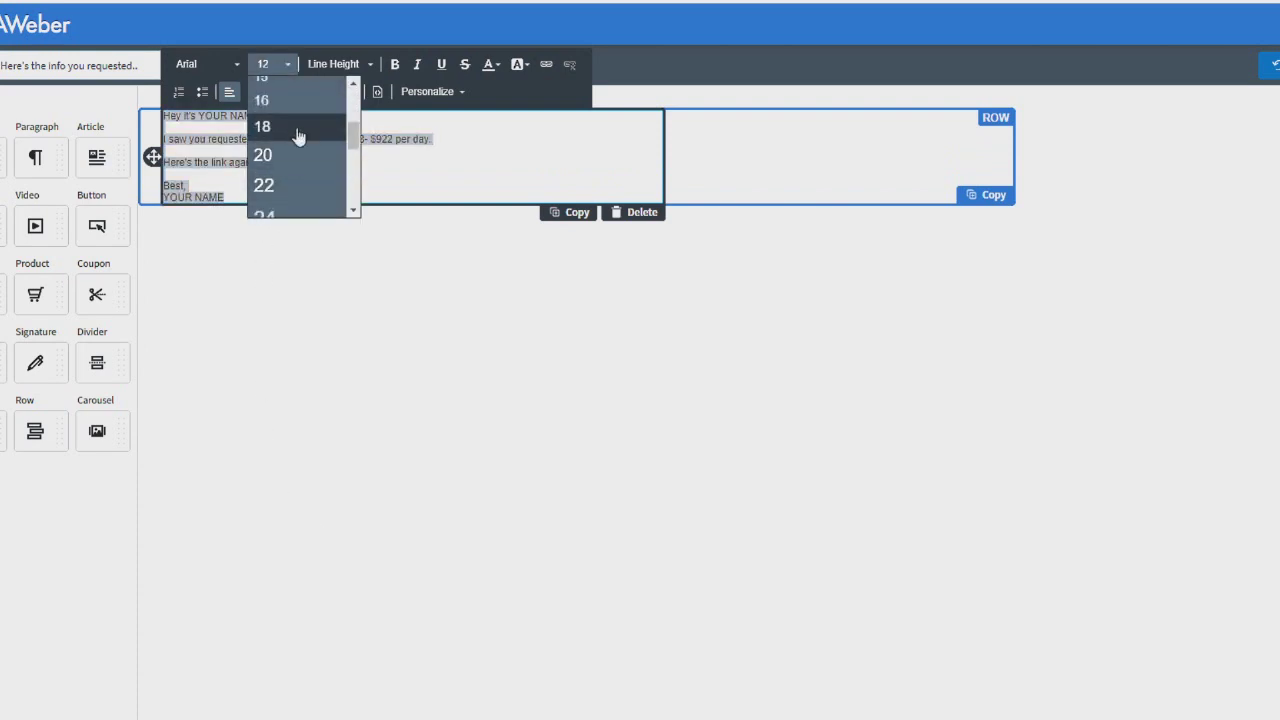
{"action": "left_click", "coordinate": [297, 130]}
{"action": "left_click", "coordinate": [334, 400]}
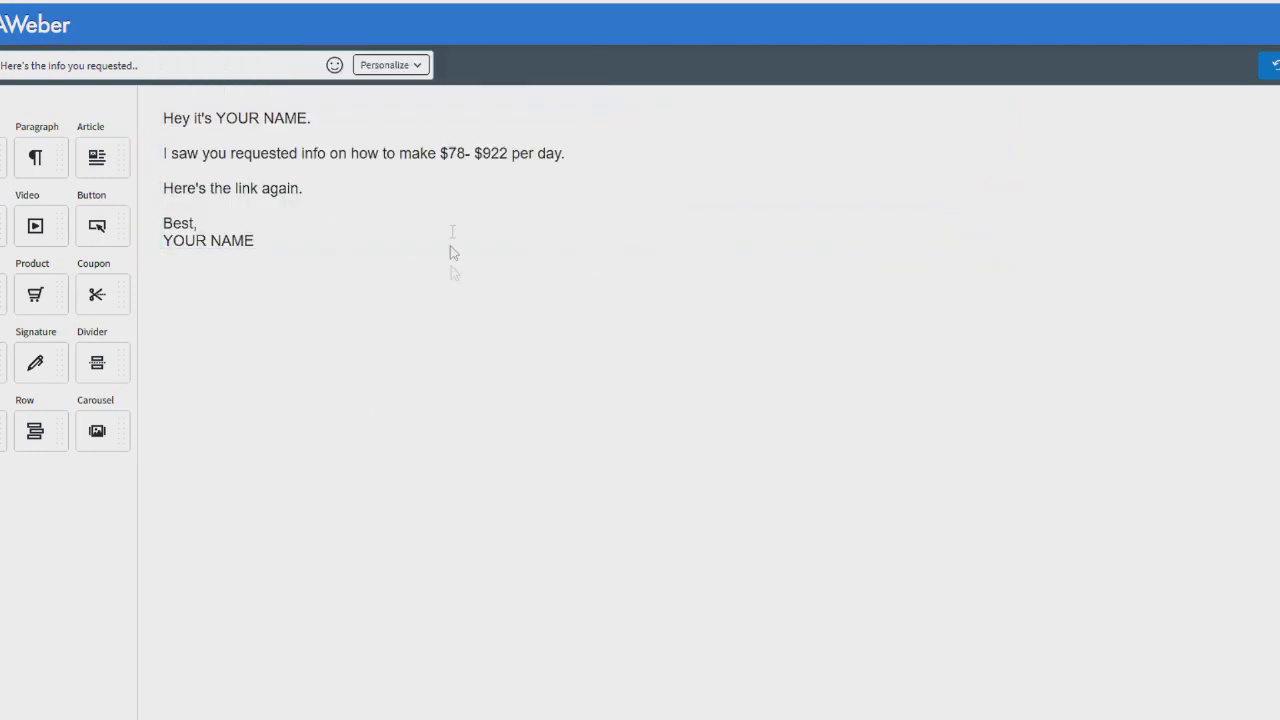
- Generate the product's HopLink in ClickBank and link the AWeber email line "Here's the link again." to it over https
{"action": "left_click", "coordinate": [217, 189]}
{"action": "triple_click", "coordinate": [291, 191]}
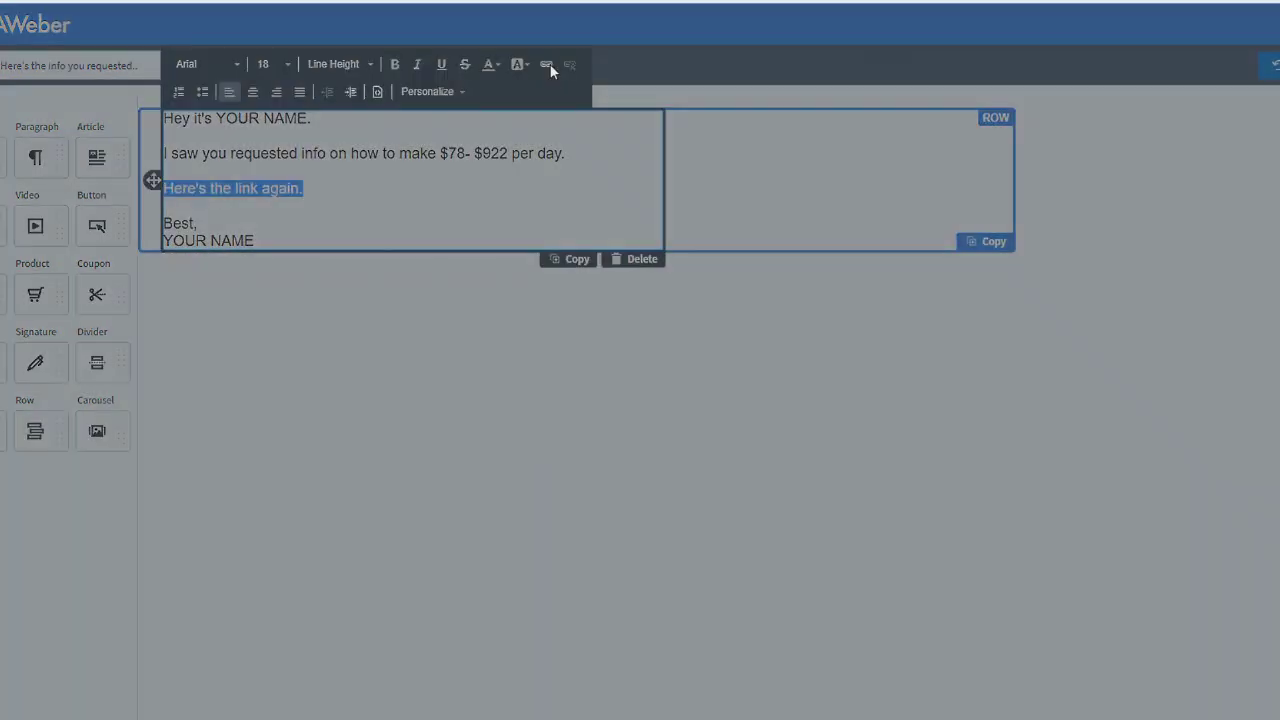
{"action": "left_click", "coordinate": [547, 66]}
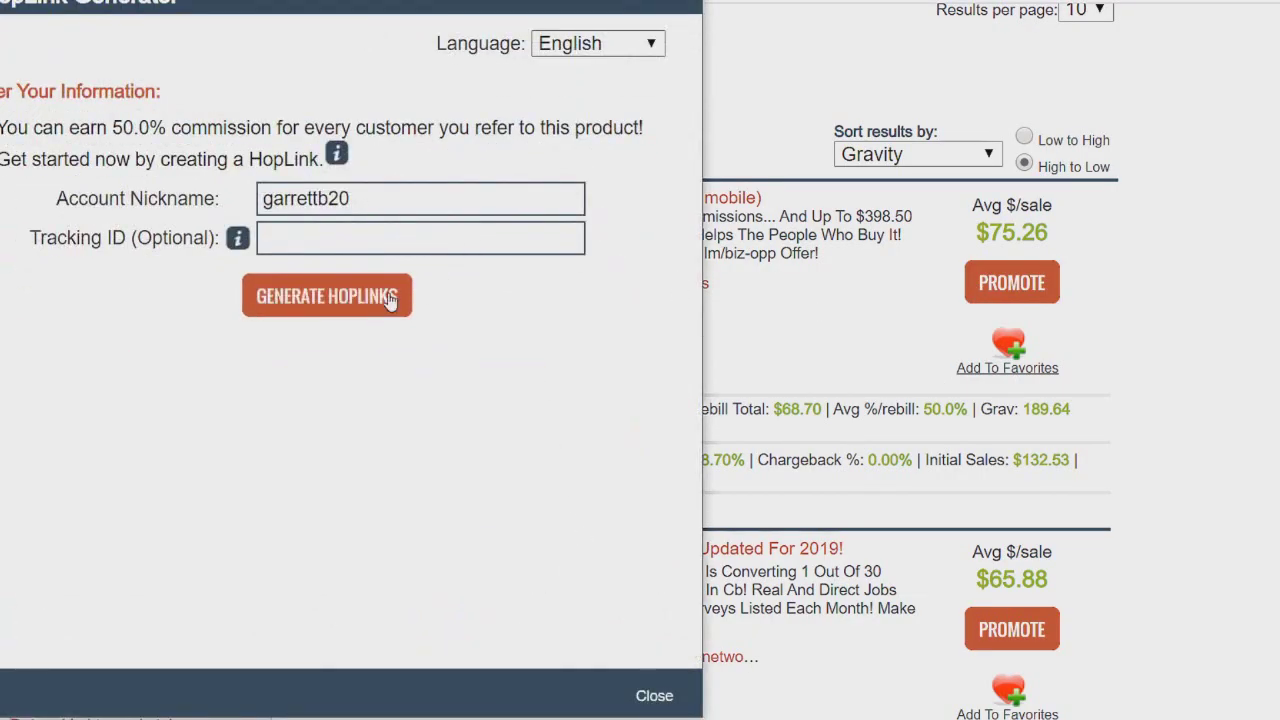
{"action": "left_click", "coordinate": [392, 300]}
{"action": "left_click", "coordinate": [563, 497]}
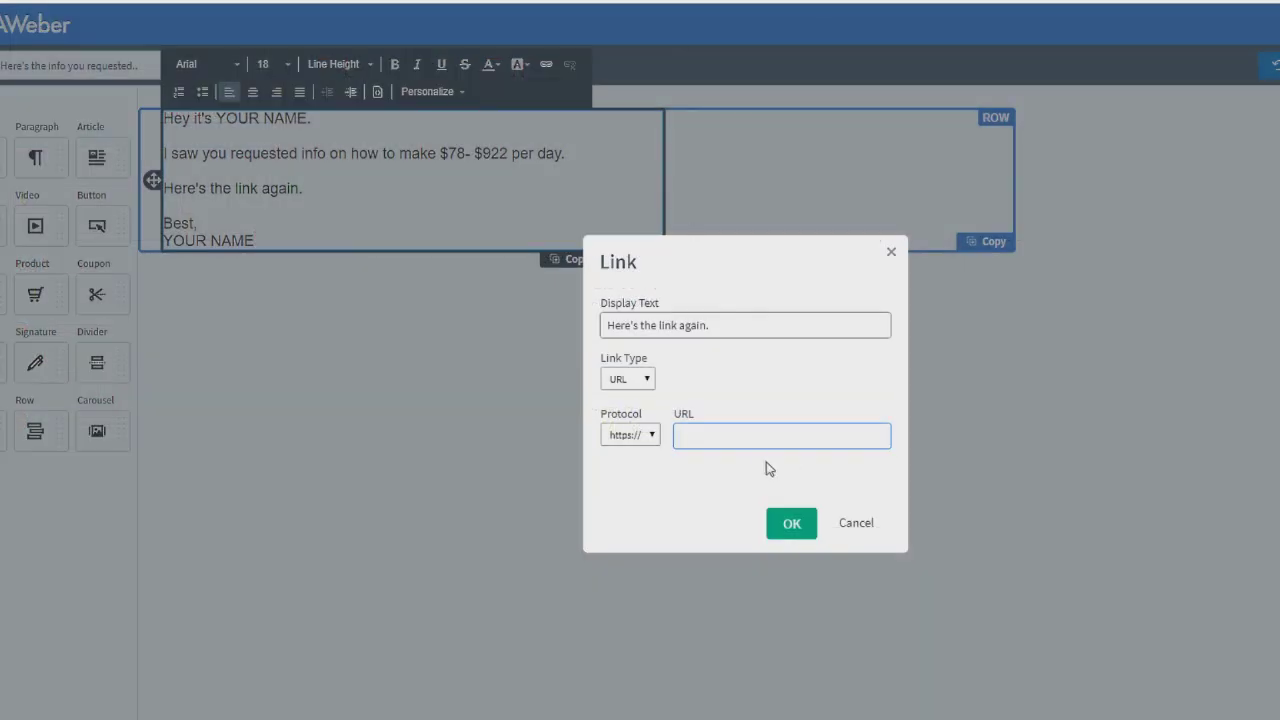
{"action": "key", "text": "ctrl+v"}
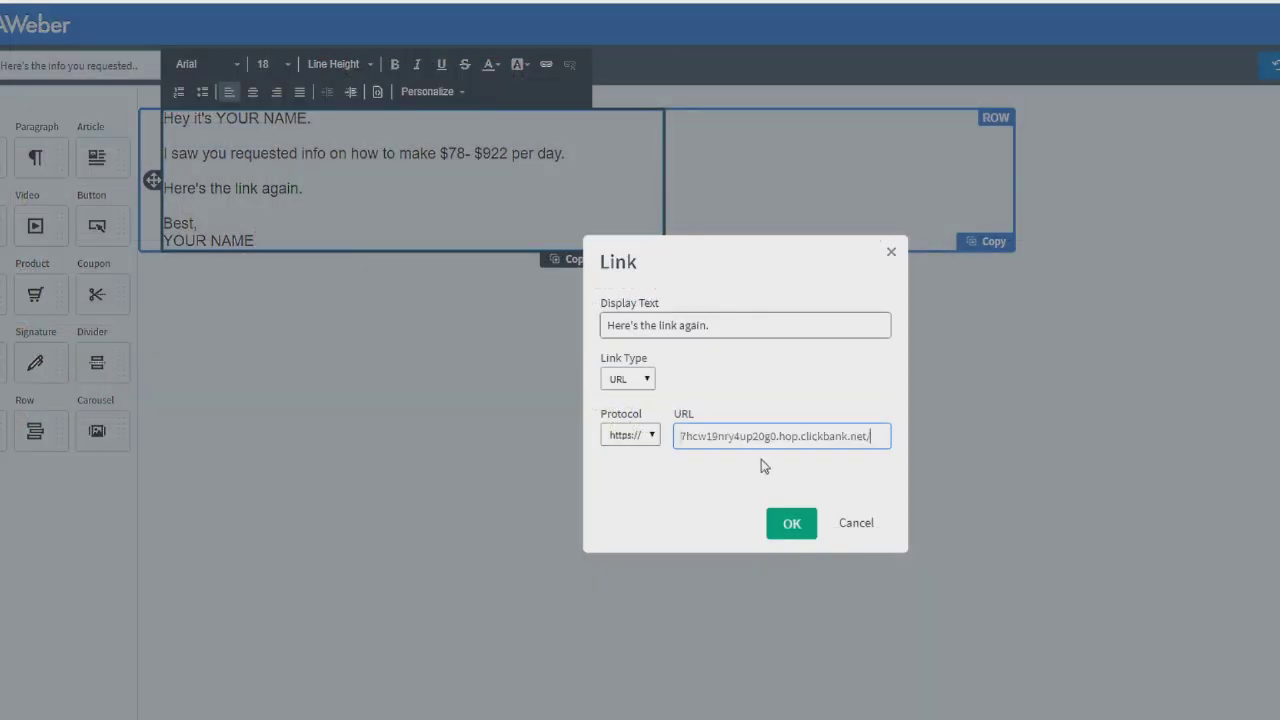
{"action": "left_click", "coordinate": [792, 523]}
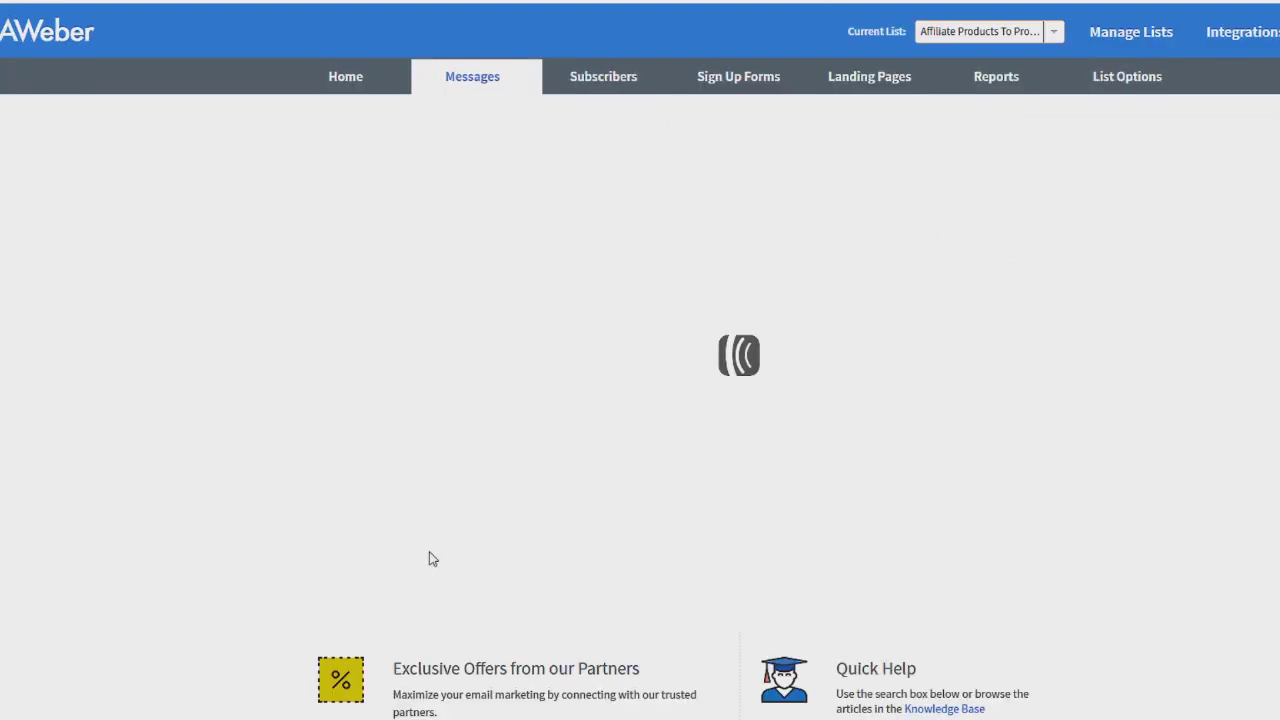
- Add the draft "Congrats! Here's the info you requested.." to the list's follow-up series
{"action": "left_click", "coordinate": [787, 322]}
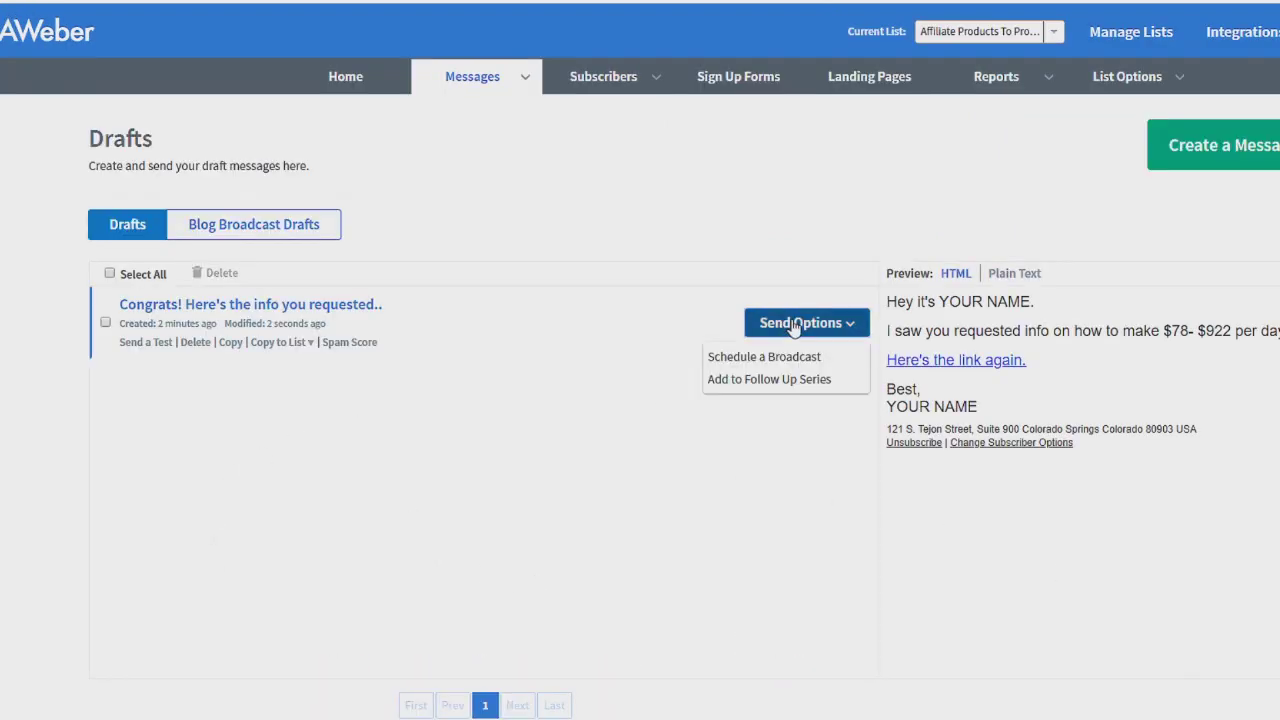
{"action": "left_click", "coordinate": [748, 381]}
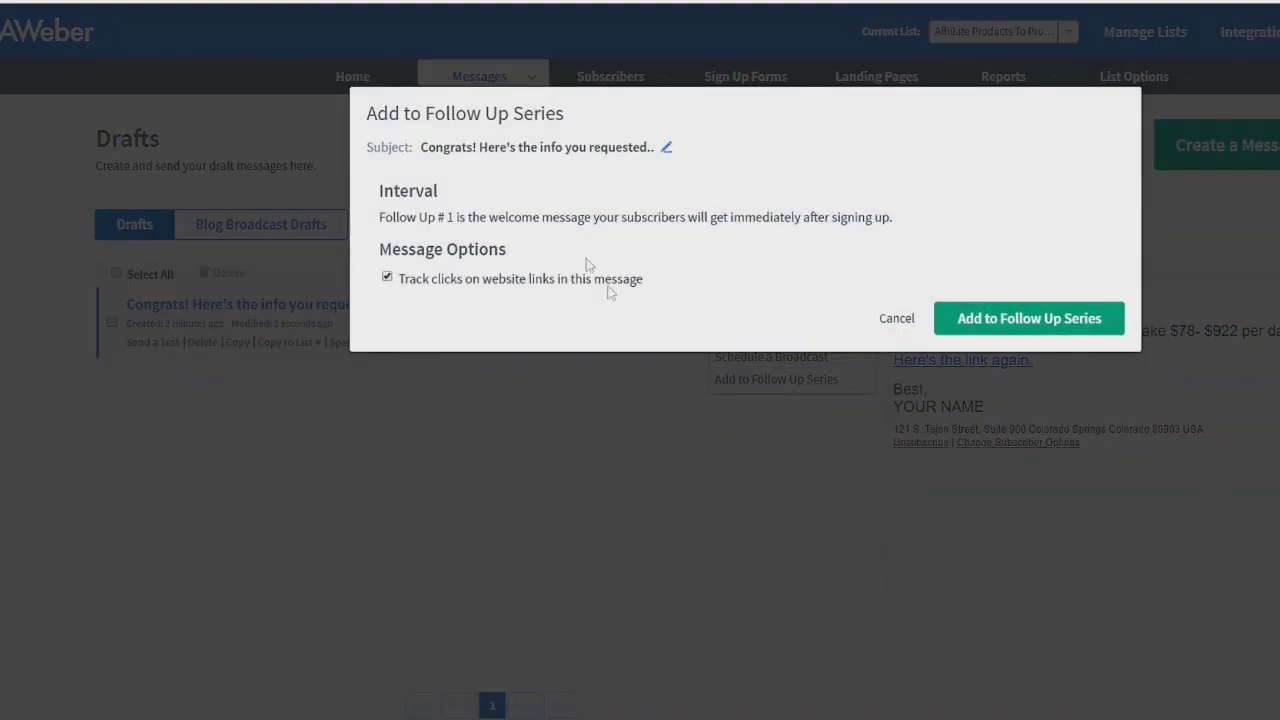
{"action": "left_click", "coordinate": [1057, 318]}
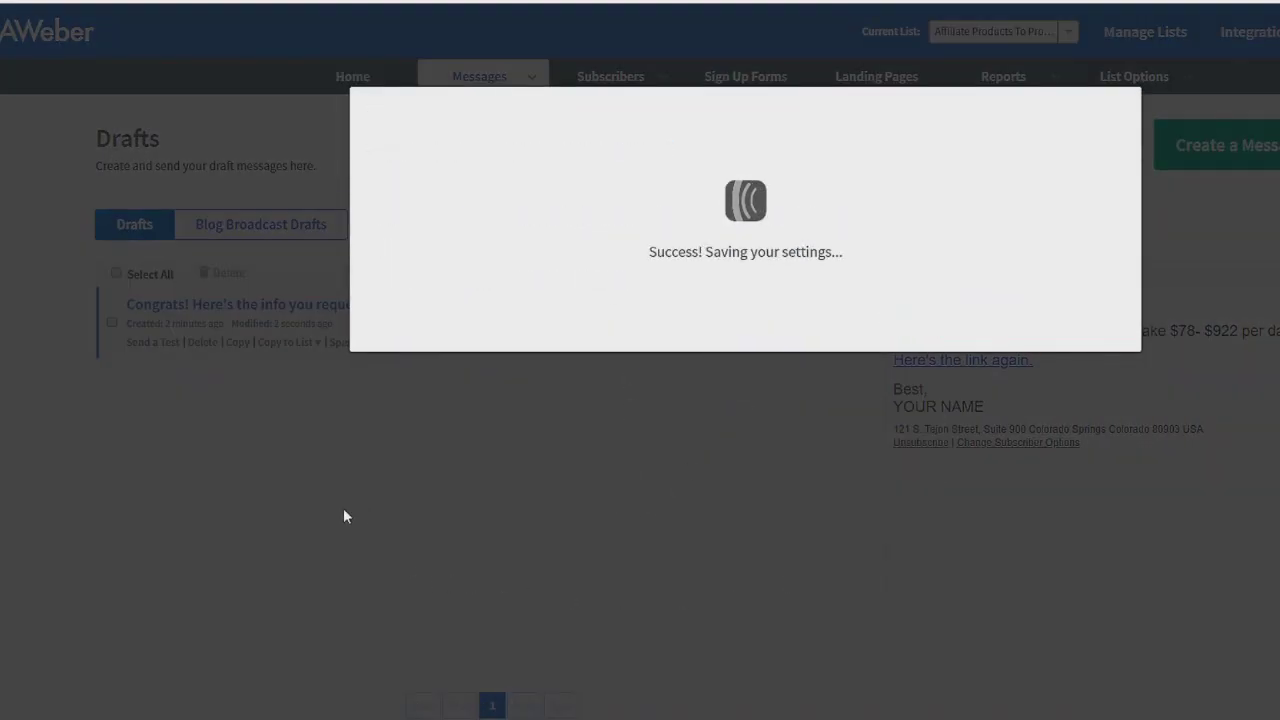
{"action": "scroll", "coordinate": [225, 495], "scroll_direction": "down", "scroll_amount": 2}
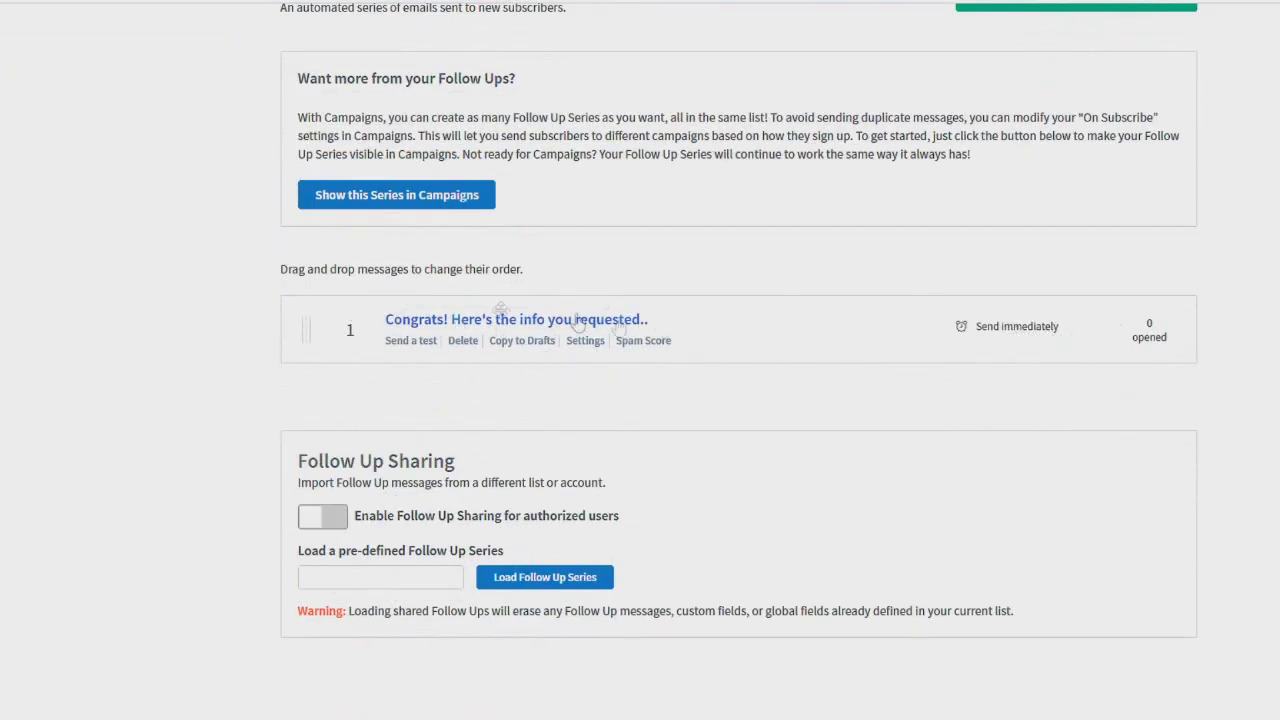
{"action": "scroll", "coordinate": [120, 414], "scroll_direction": "up", "scroll_amount": 2}
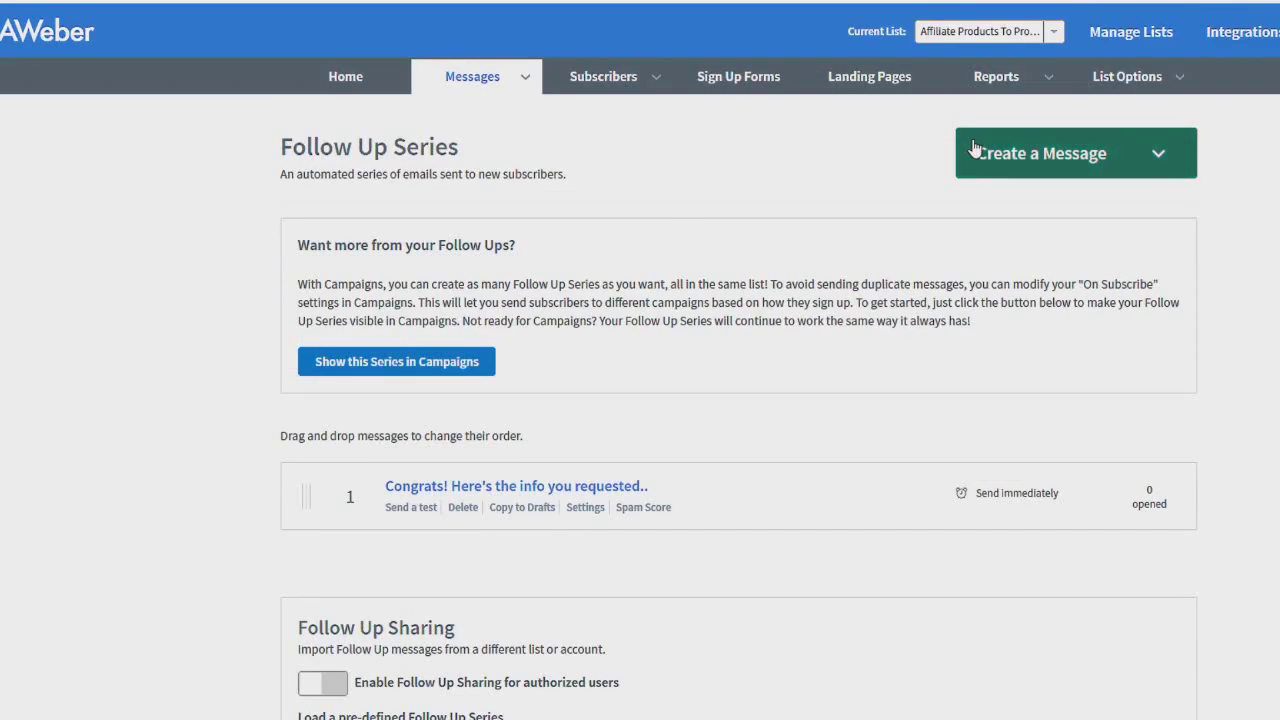
- Show the message types offered for creating another message in the follow-up series
{"action": "left_click", "coordinate": [975, 150]}
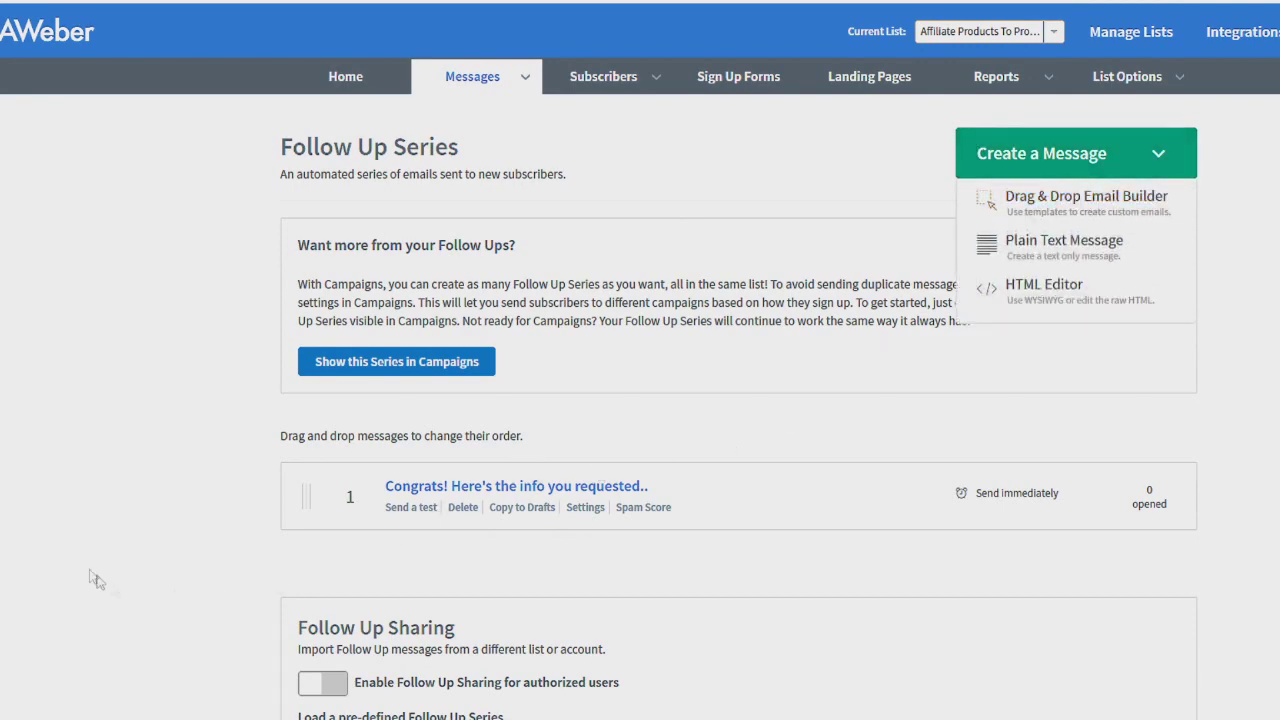
{"action": "scroll", "coordinate": [139, 596], "scroll_direction": "down", "scroll_amount": 3}
{"action": "scroll", "coordinate": [160, 450], "scroll_direction": "up", "scroll_amount": 1}
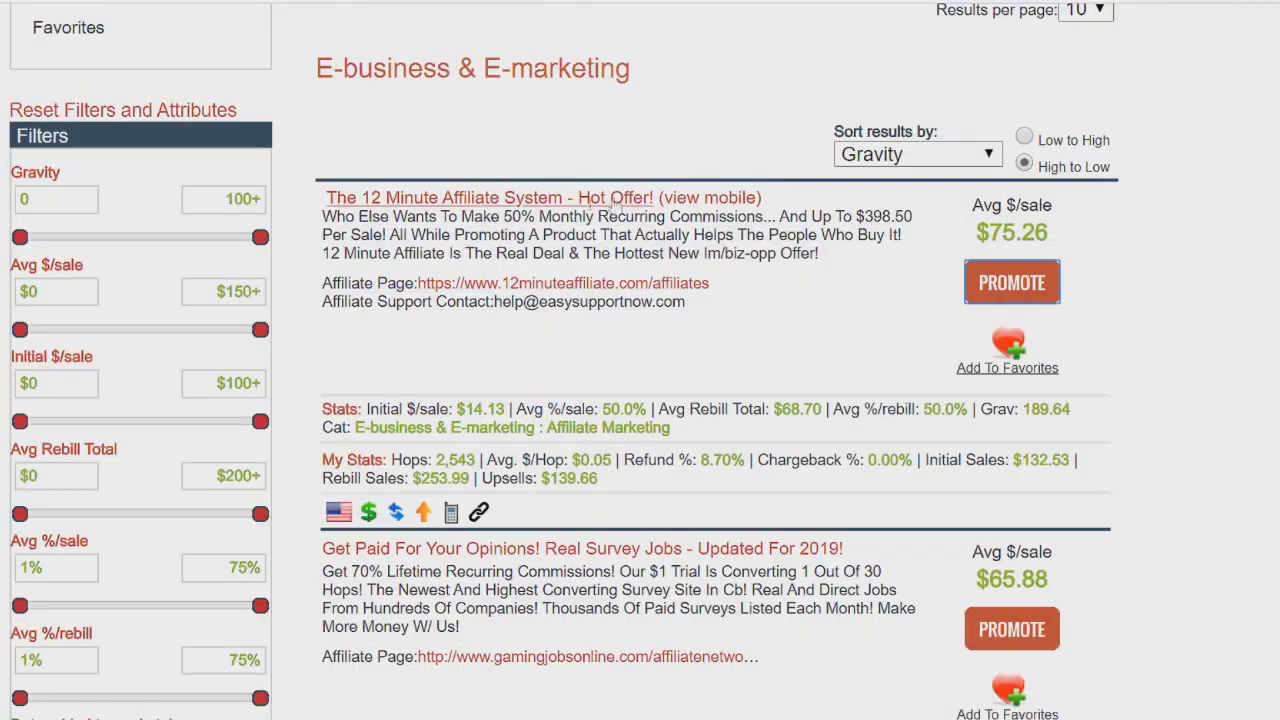
- Switch to ClickBank, open the affiliate page of The 12 Minute Affiliate System and find its promotional email swipes
{"action": "left_click", "coordinate": [512, 286]}
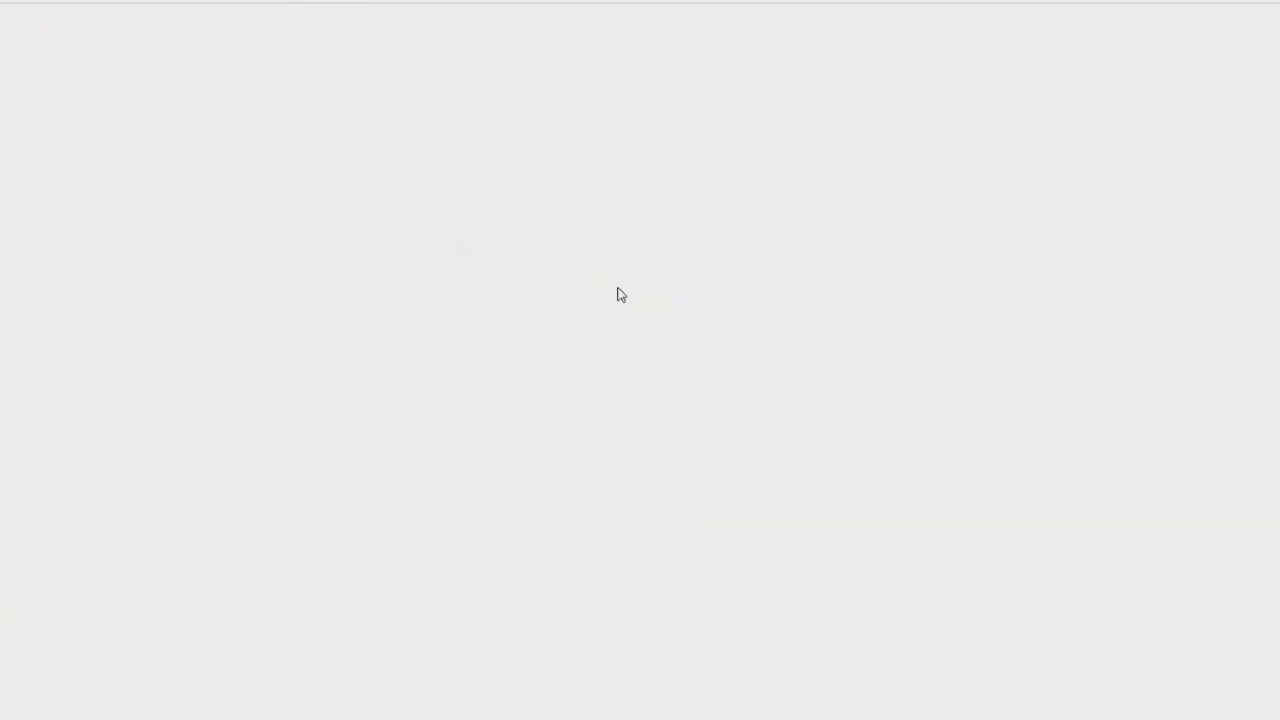
{"action": "scroll", "coordinate": [455, 405], "scroll_direction": "down", "scroll_amount": 3}
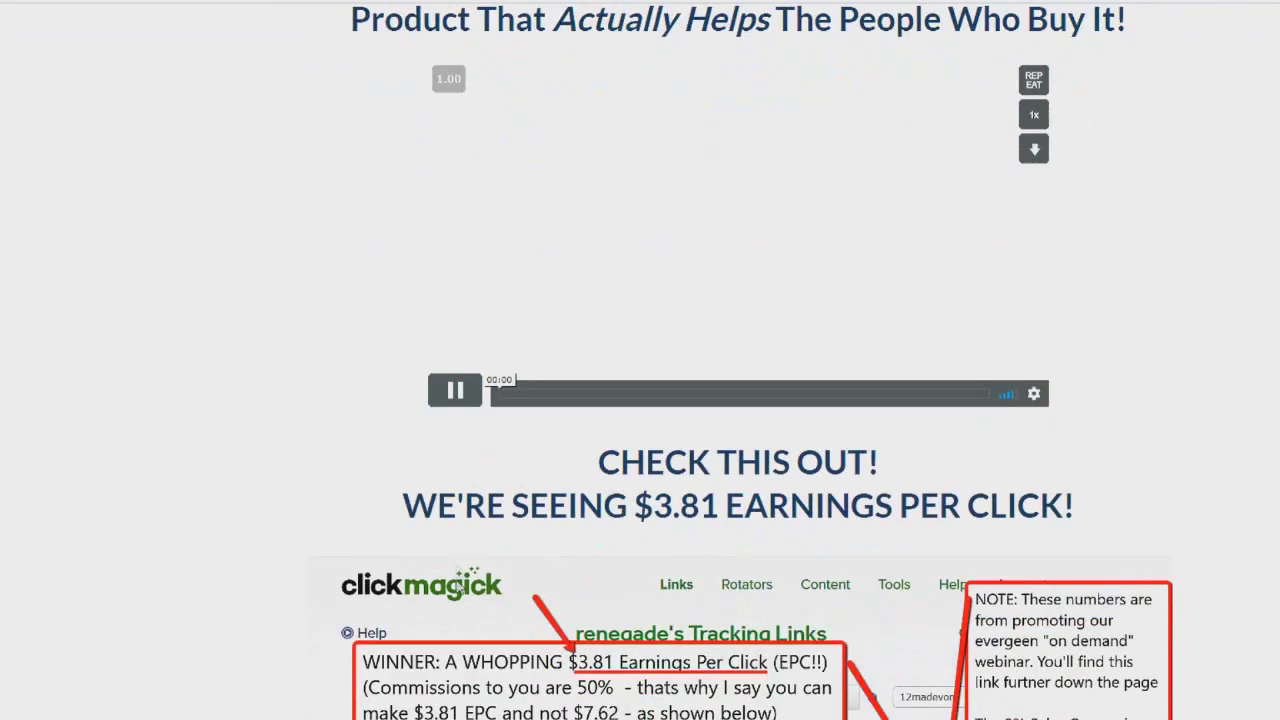
{"action": "scroll", "coordinate": [309, 457], "scroll_direction": "down", "scroll_amount": 20}
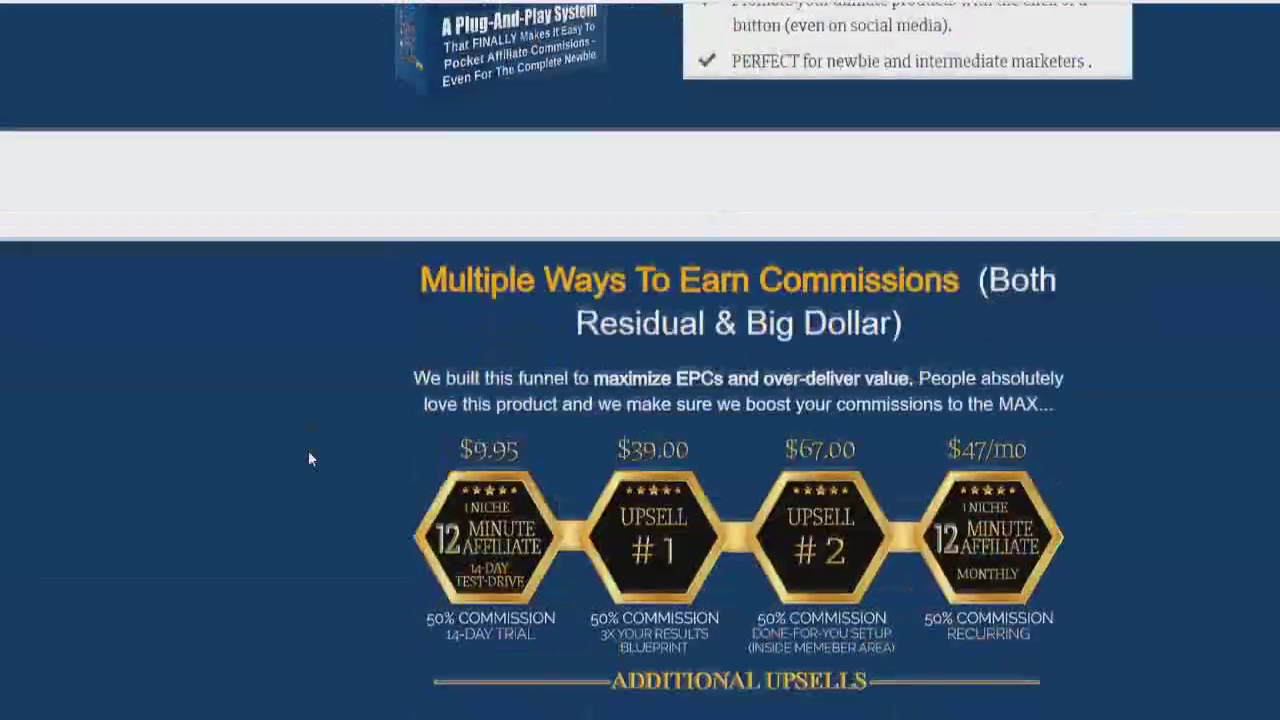
{"action": "scroll", "coordinate": [310, 458], "scroll_direction": "down", "scroll_amount": 20}
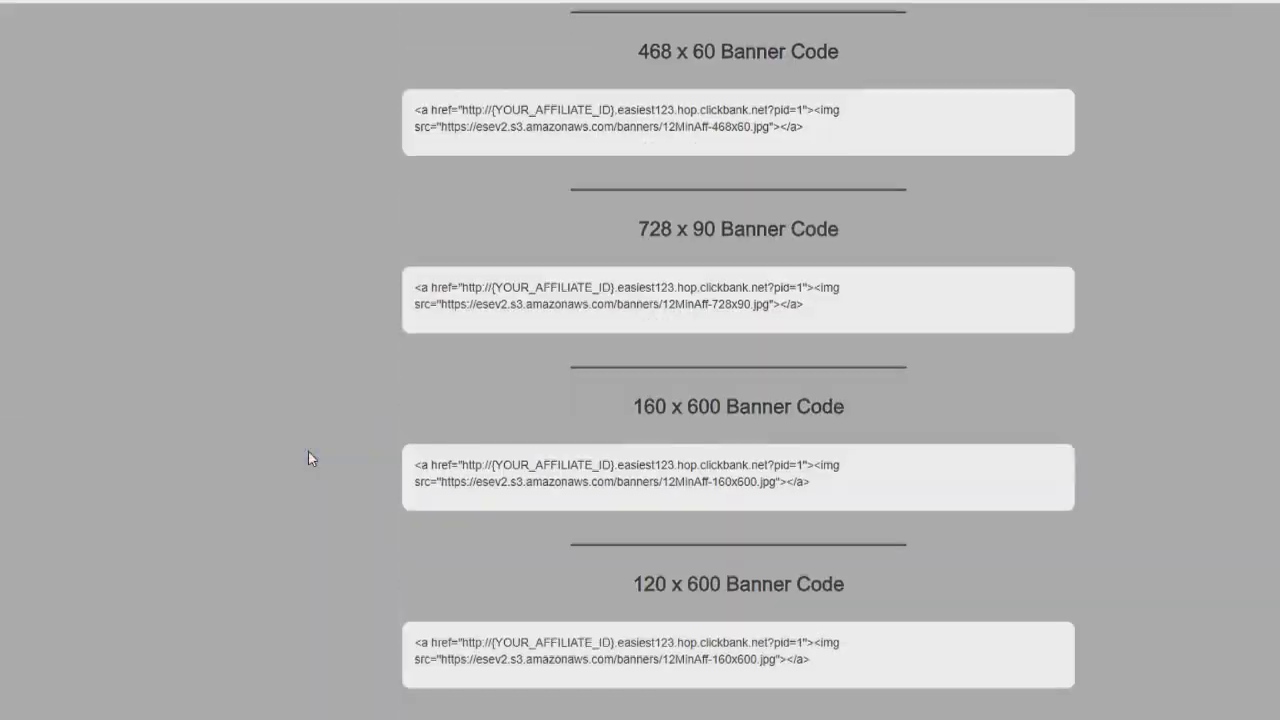
{"action": "scroll", "coordinate": [315, 458], "scroll_direction": "up", "scroll_amount": 3}
{"action": "scroll", "coordinate": [457, 273], "scroll_direction": "down", "scroll_amount": 1}
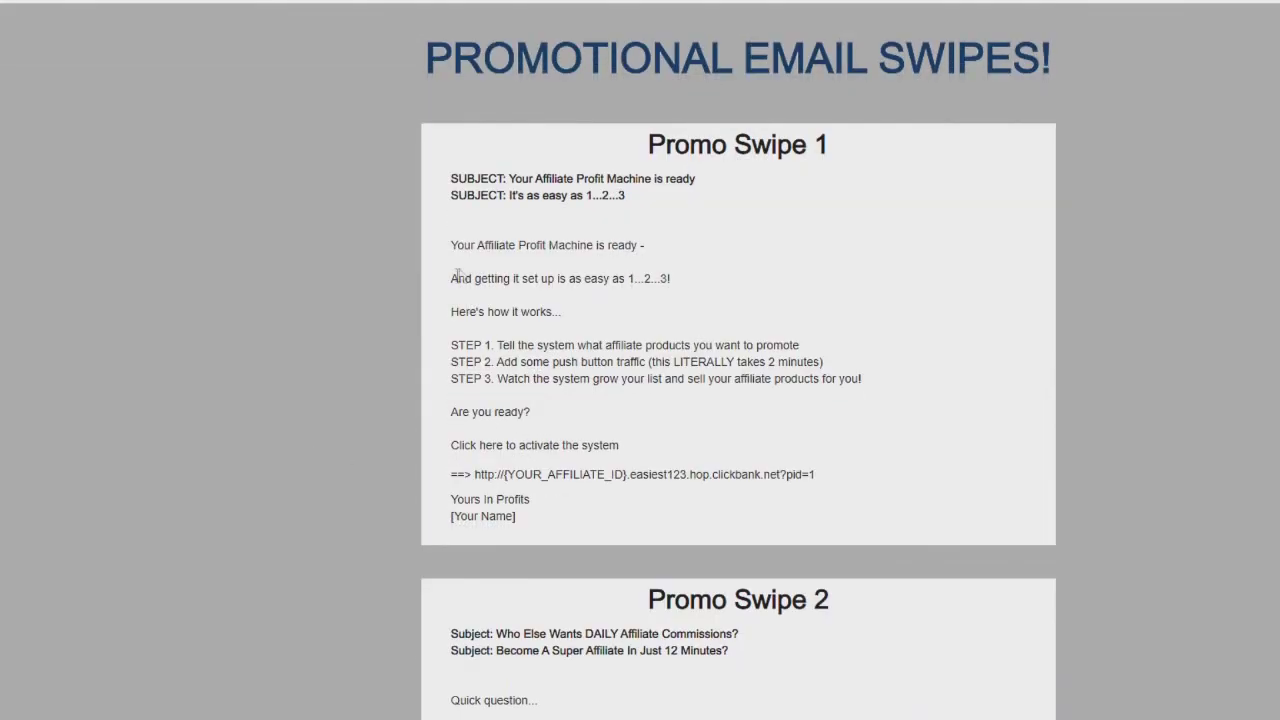
- Examine the subject lines, body text and "Click here to activate the system" call to action of Promo Swipe 1
{"action": "left_click_drag", "start_coordinate": [457, 250], "coordinate": [640, 497]}
{"action": "left_click", "coordinate": [646, 449]}
{"action": "left_click_drag", "start_coordinate": [510, 178], "coordinate": [698, 182]}
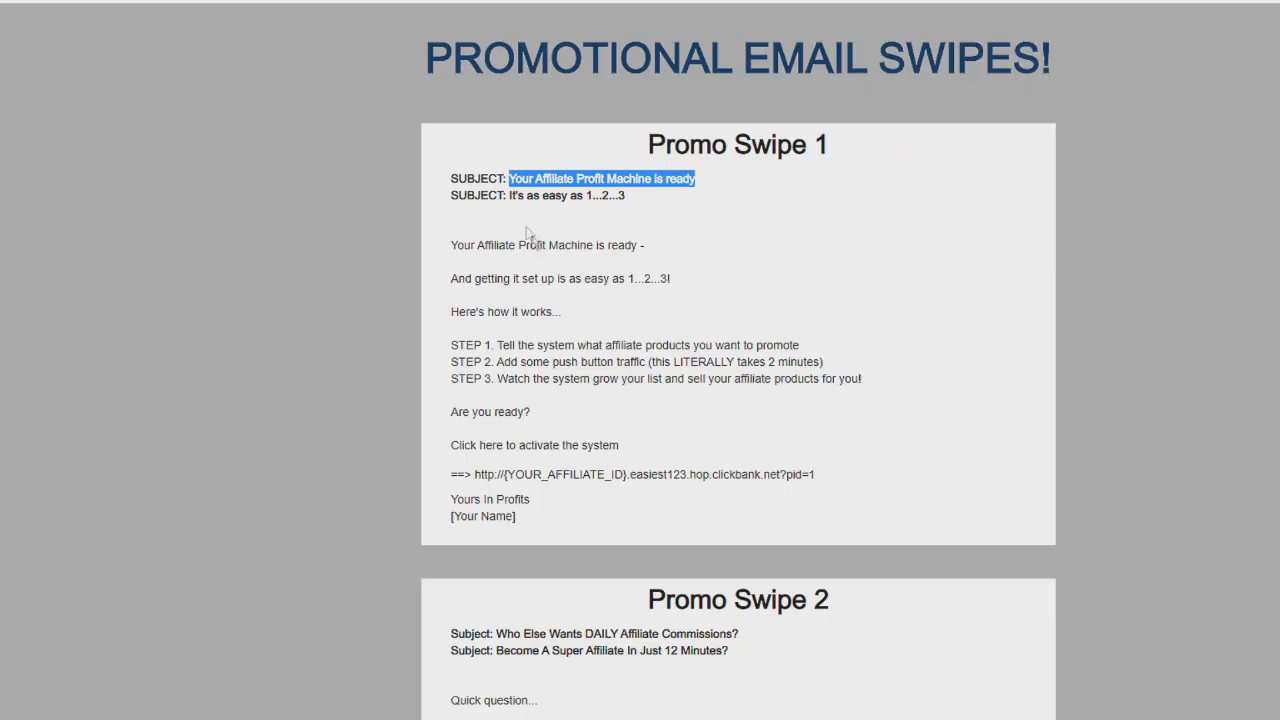
{"action": "scroll", "coordinate": [738, 360], "scroll_direction": "down", "scroll_amount": 2}
{"action": "left_click_drag", "start_coordinate": [451, 143], "coordinate": [577, 437]}
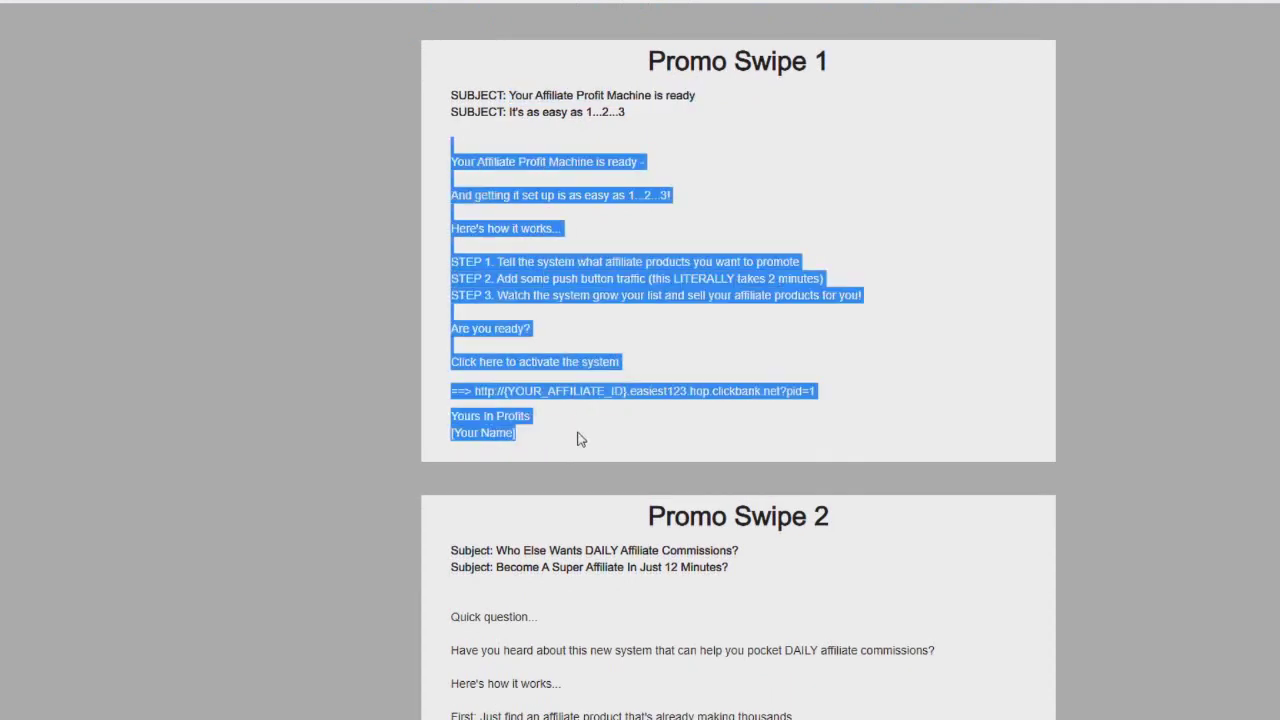
{"action": "left_click", "coordinate": [577, 440]}
{"action": "left_click_drag", "start_coordinate": [452, 361], "coordinate": [620, 364]}
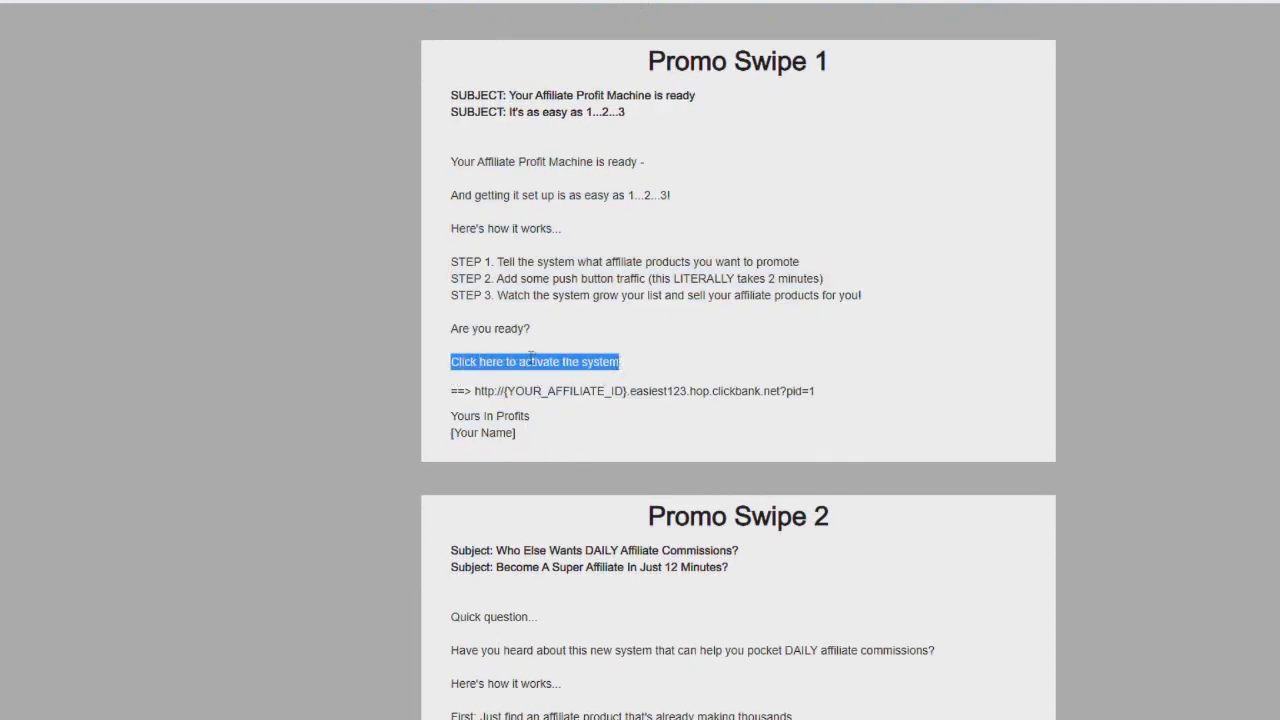
{"action": "scroll", "coordinate": [795, 388], "scroll_direction": "down", "scroll_amount": 12}
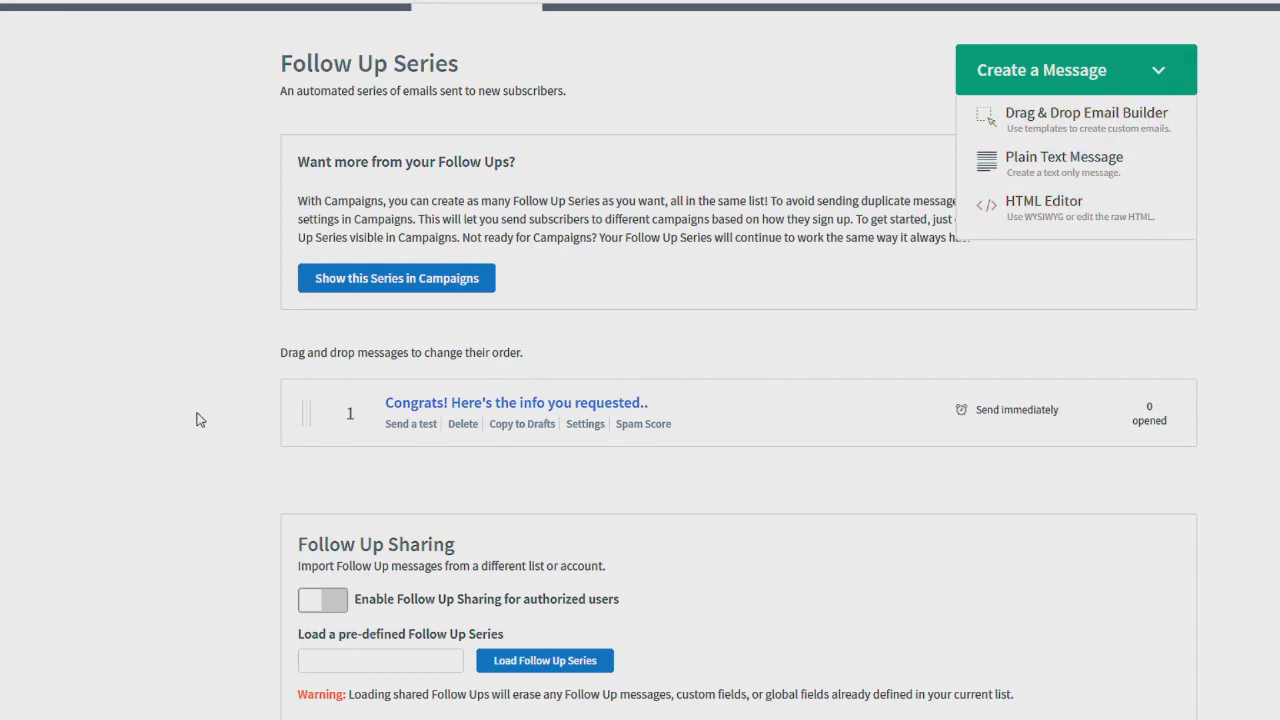
{"action": "scroll", "coordinate": [197, 417], "scroll_direction": "up", "scroll_amount": 1}
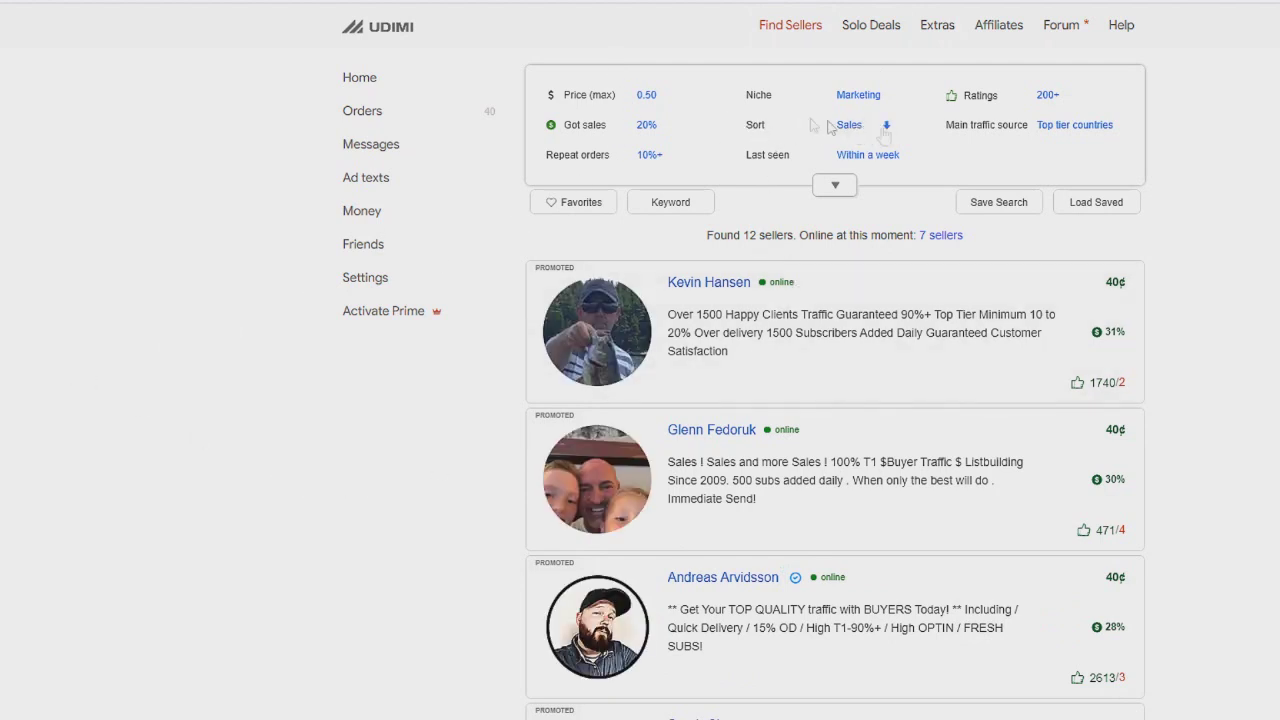
- Switch to Udimi and compare the found solo ad sellers by price per click, sales percentage and ratings
{"action": "scroll", "coordinate": [1150, 192], "scroll_direction": "down", "scroll_amount": 2}
{"action": "scroll", "coordinate": [1197, 209], "scroll_direction": "up", "scroll_amount": 1}
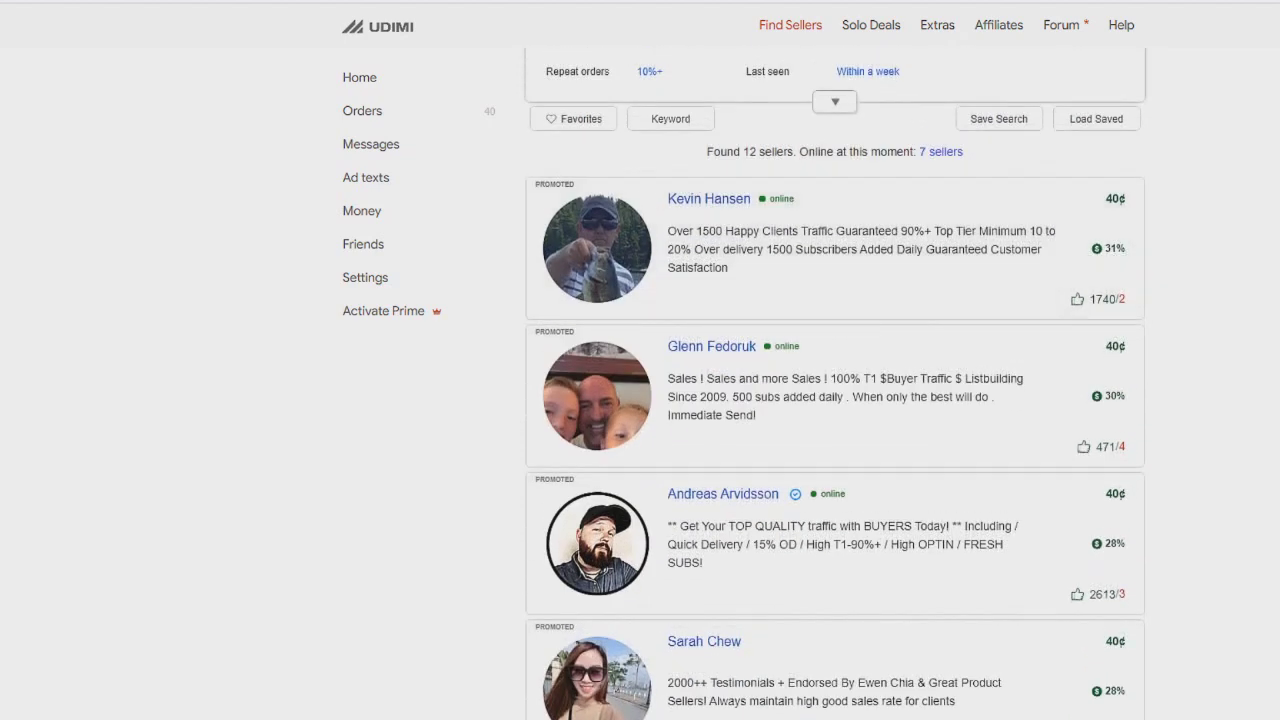
{"action": "scroll", "coordinate": [1119, 250], "scroll_direction": "down", "scroll_amount": 1}
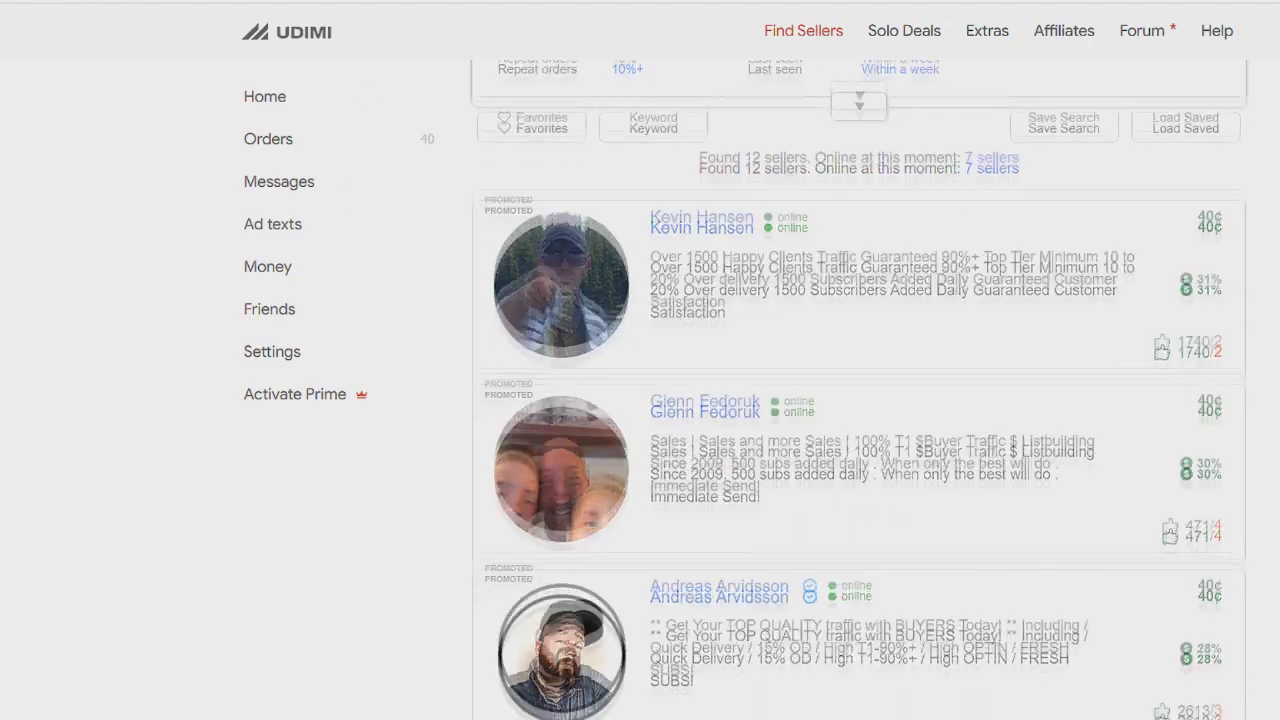
{"action": "scroll", "coordinate": [1211, 349], "scroll_direction": "down", "scroll_amount": 1}
{"action": "scroll", "coordinate": [1211, 300], "scroll_direction": "up", "scroll_amount": 2}
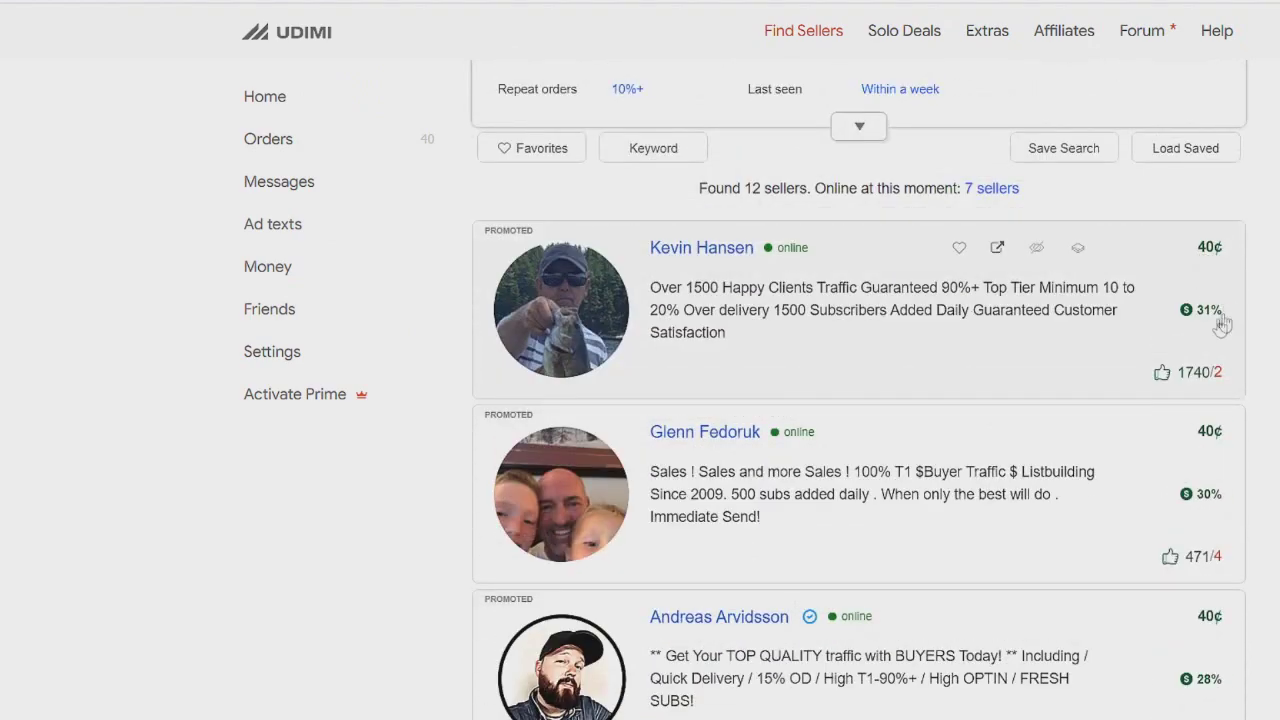
{"action": "scroll", "coordinate": [637, 483], "scroll_direction": "down", "scroll_amount": 2}
{"action": "scroll", "coordinate": [637, 483], "scroll_direction": "up", "scroll_amount": 1}
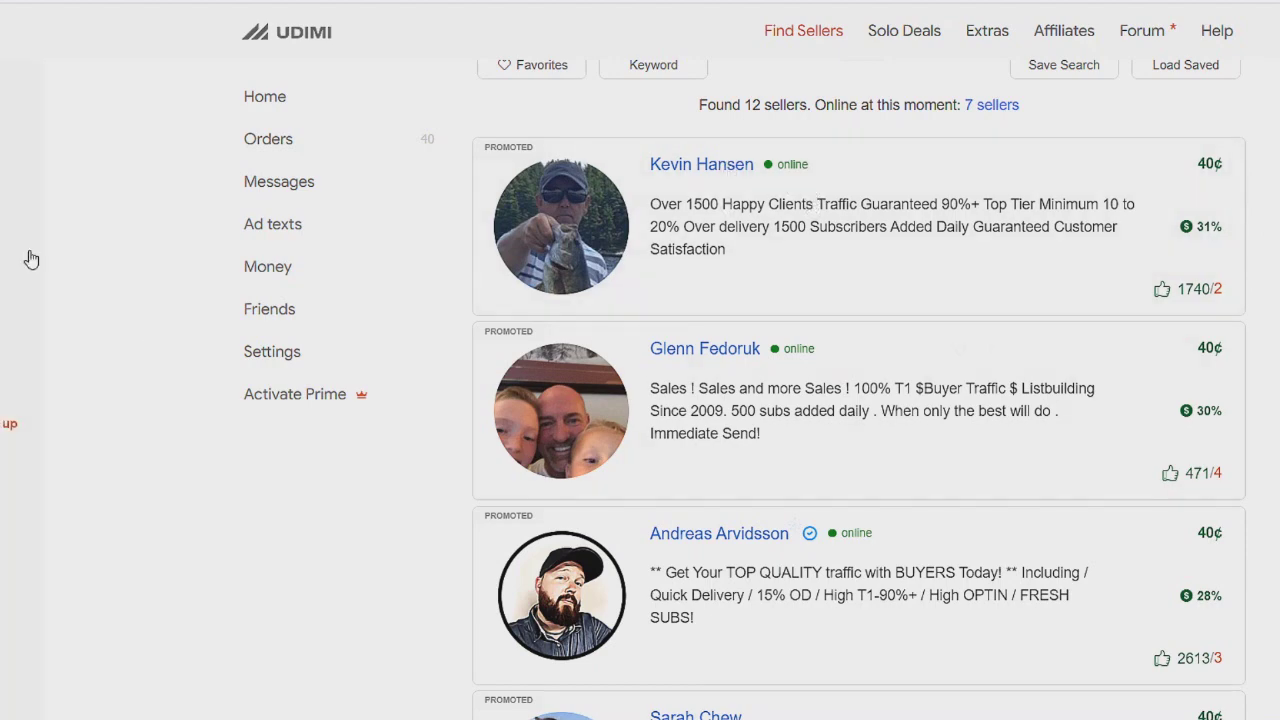
- Open the first promoted seller's page and review its solo ad order form, including filters, ad text and total
{"action": "scroll", "coordinate": [517, 190], "scroll_direction": "down", "scroll_amount": 1}
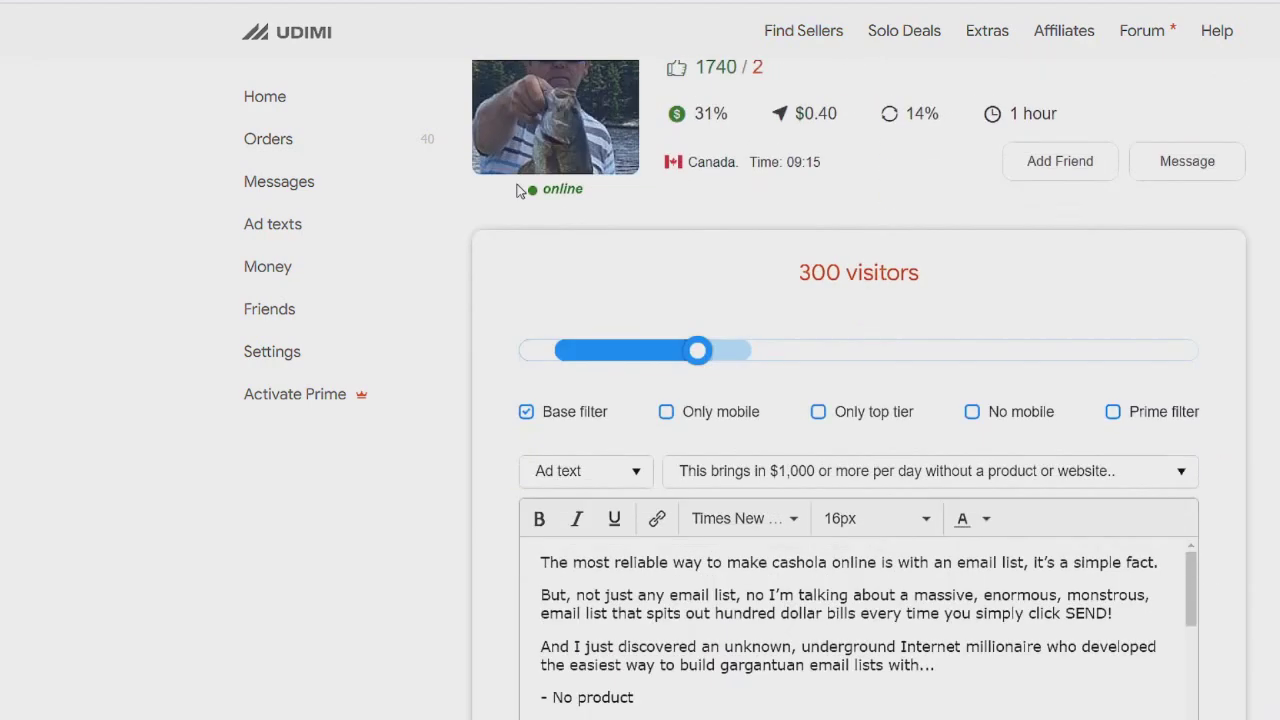
{"action": "scroll", "coordinate": [517, 190], "scroll_direction": "down", "scroll_amount": 2}
{"action": "scroll", "coordinate": [497, 206], "scroll_direction": "down", "scroll_amount": 2}
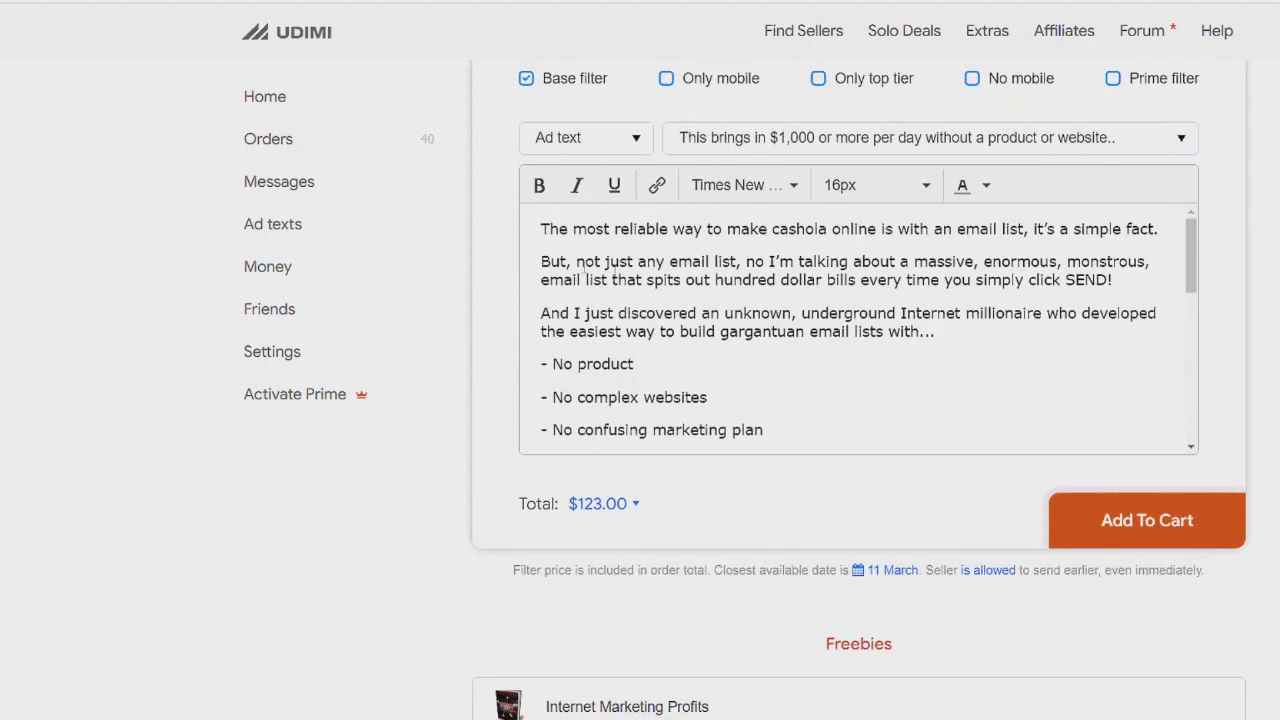
{"action": "scroll", "coordinate": [692, 221], "scroll_direction": "up", "scroll_amount": 1}
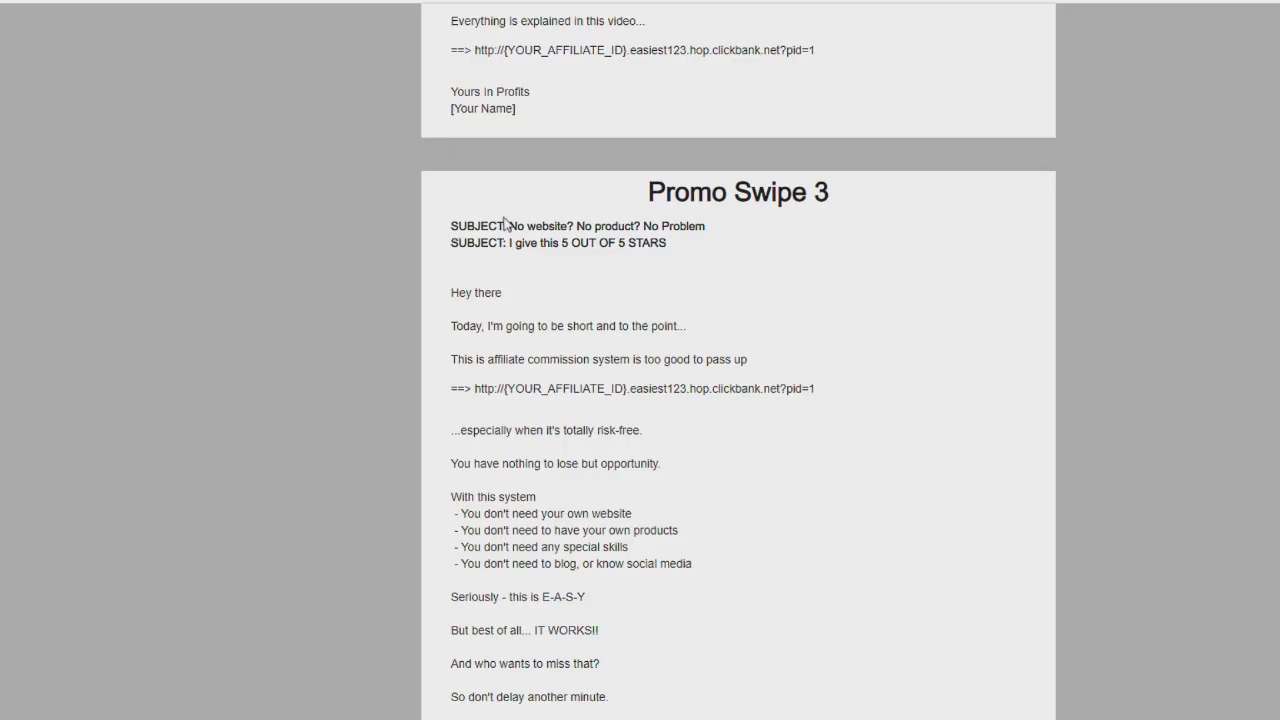
- Return to the affiliate page and copy the body text of Promo Swipe 3
{"action": "left_click_drag", "start_coordinate": [508, 224], "coordinate": [714, 229]}
{"action": "left_click", "coordinate": [612, 290]}
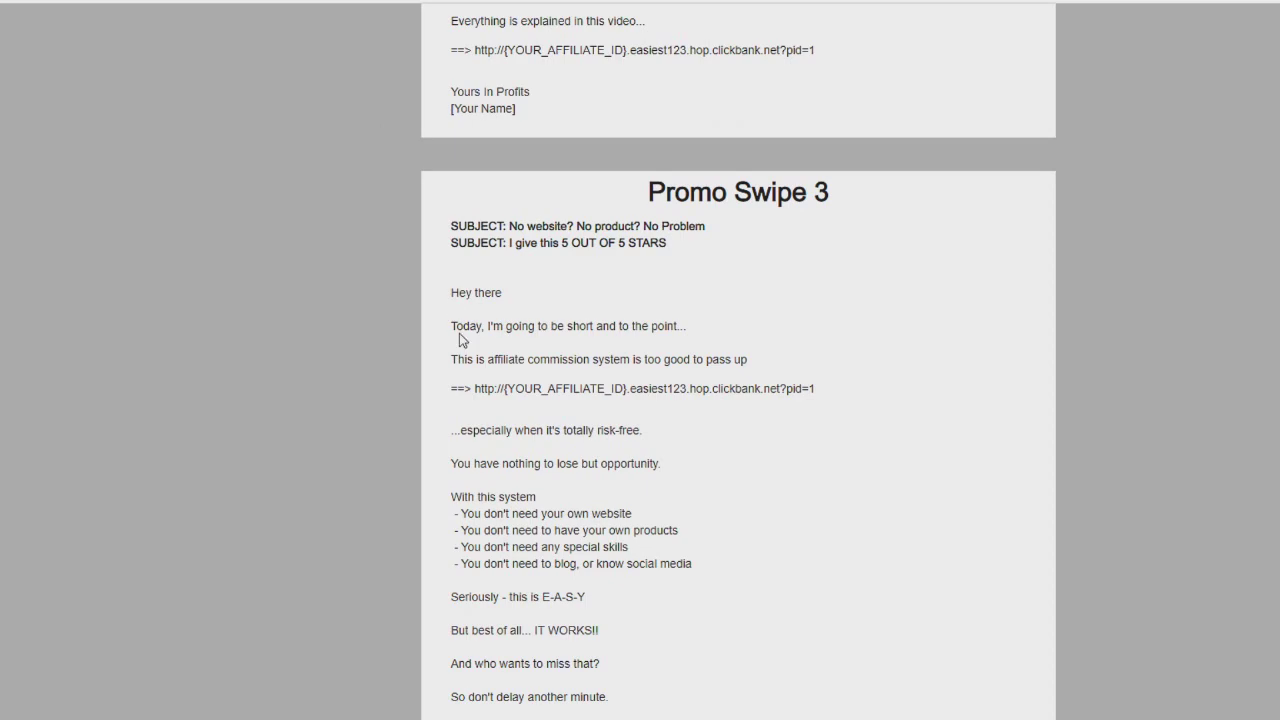
{"action": "left_click_drag", "start_coordinate": [452, 285], "coordinate": [628, 590]}
{"action": "scroll", "coordinate": [597, 510], "scroll_direction": "down", "scroll_amount": 3}
{"action": "right_click", "coordinate": [573, 376]}
{"action": "left_click", "coordinate": [597, 392]}
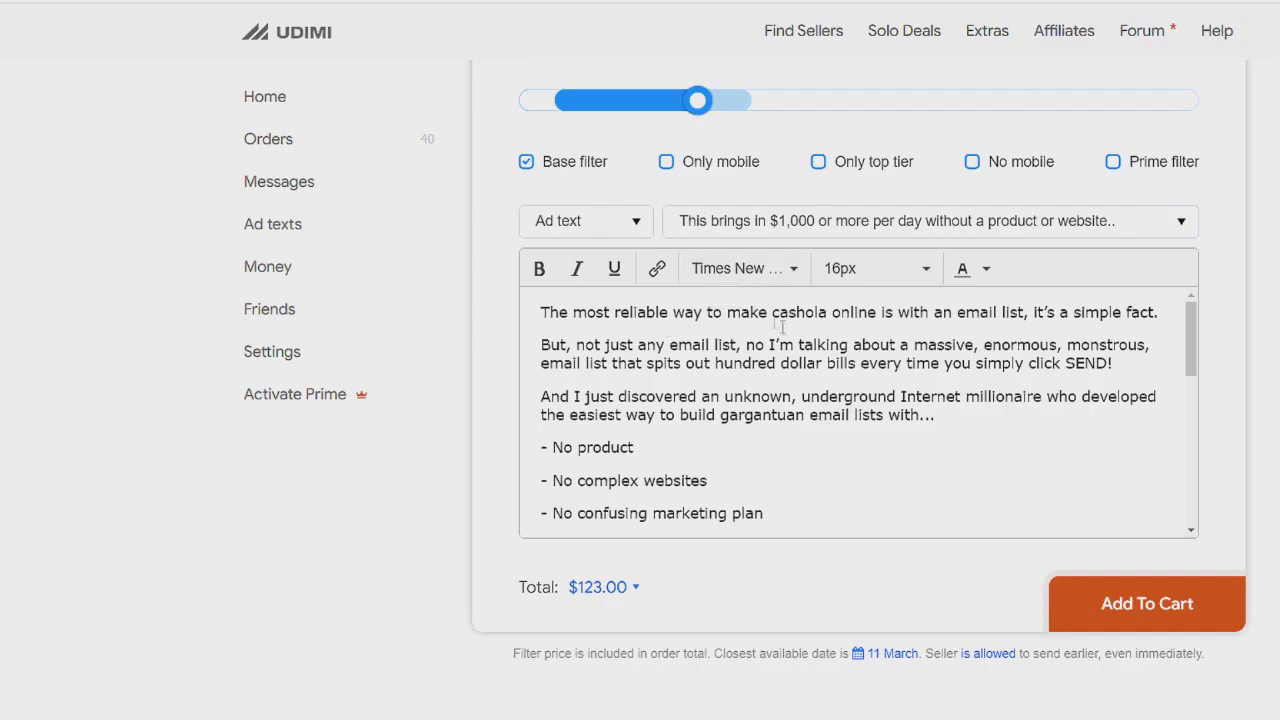
- Select the link line "==> Discover what I have waiting for you right here" in the Udimi order's ad text
{"action": "scroll", "coordinate": [783, 328], "scroll_direction": "down", "scroll_amount": 5}
{"action": "left_click_drag", "start_coordinate": [538, 332], "coordinate": [930, 332]}
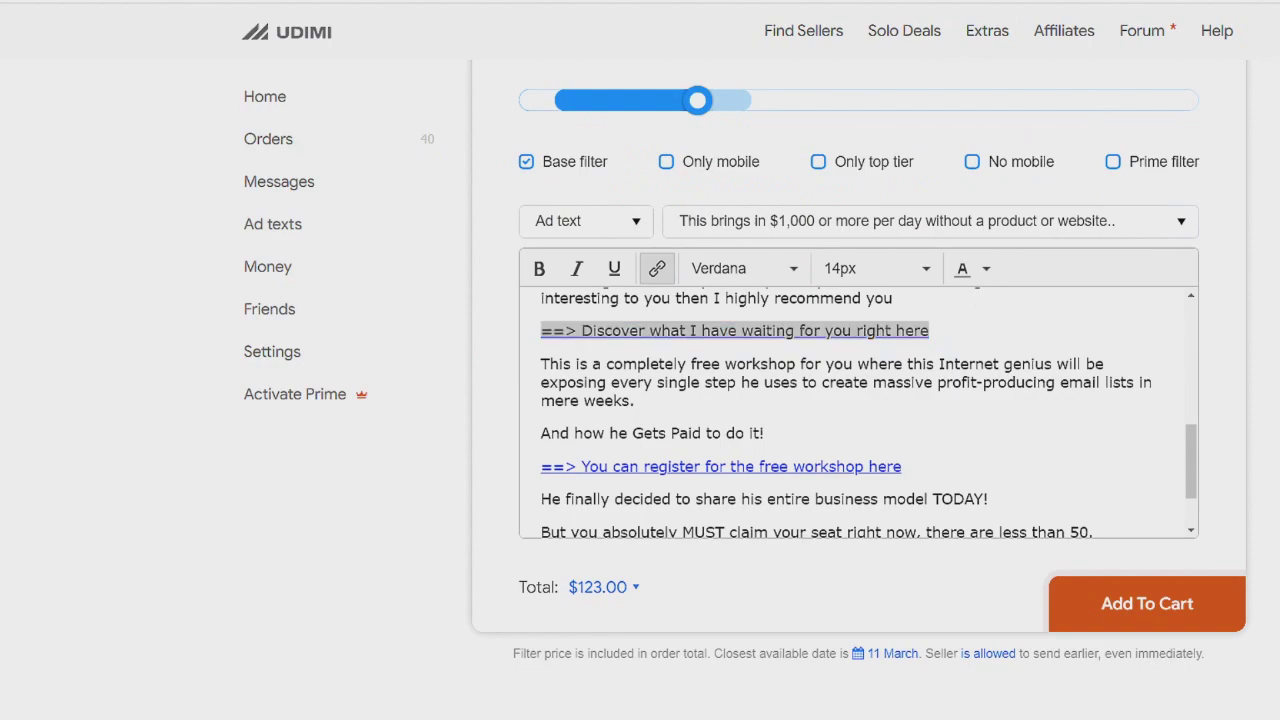
{"action": "scroll", "coordinate": [531, 247], "scroll_direction": "up", "scroll_amount": 1}
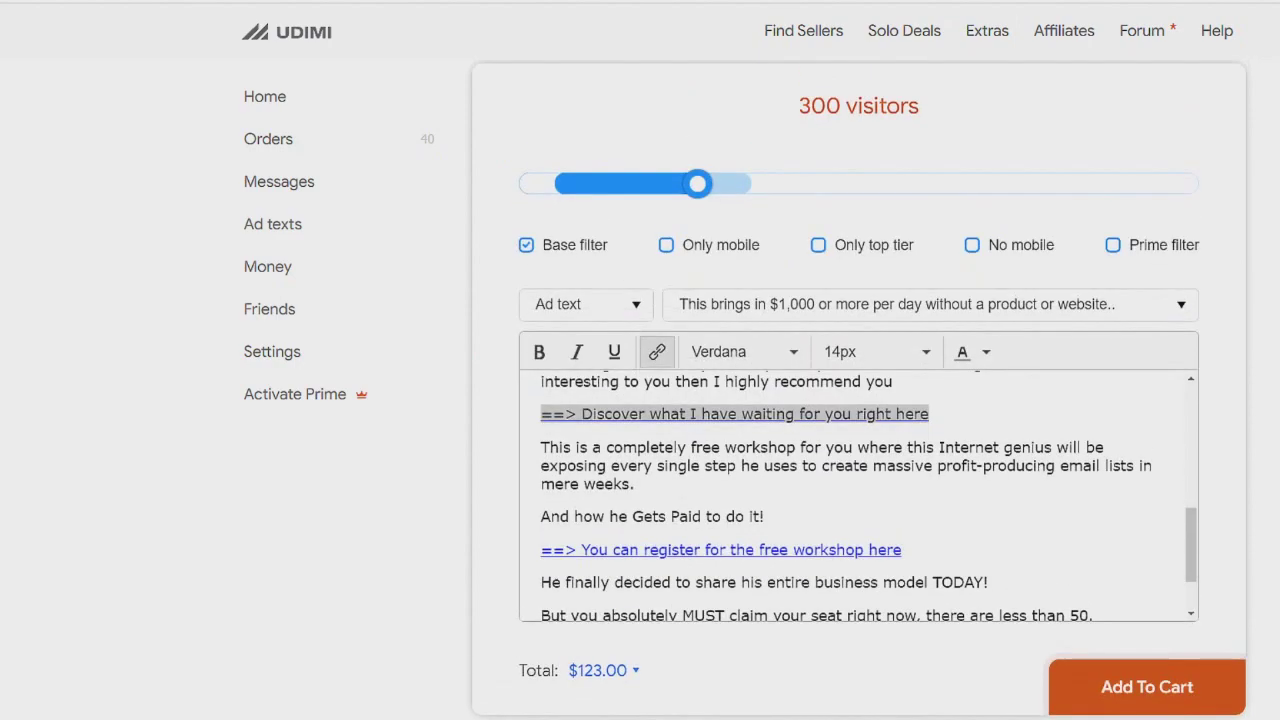
- Increase the number of visitors in the solo ad order slightly and check the order total
{"action": "scroll", "coordinate": [531, 247], "scroll_direction": "down", "scroll_amount": 2}
{"action": "scroll", "coordinate": [531, 247], "scroll_direction": "up", "scroll_amount": 3}
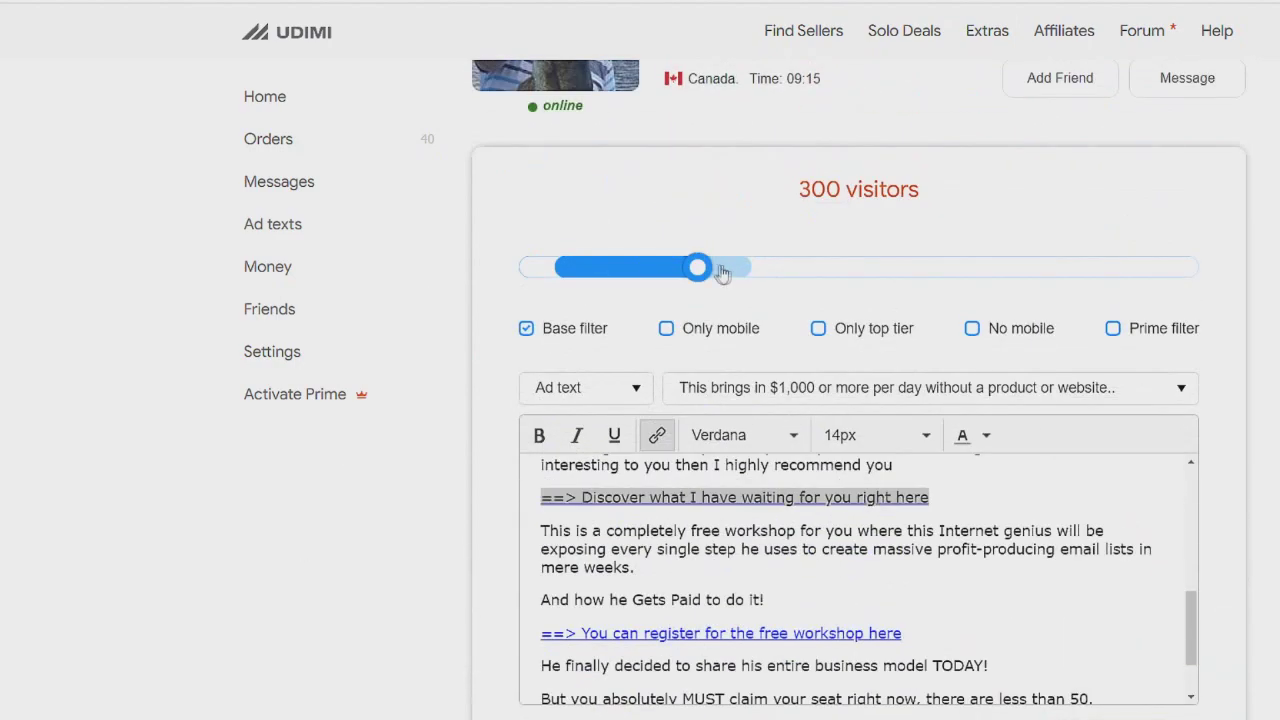
{"action": "scroll", "coordinate": [831, 191], "scroll_direction": "down", "scroll_amount": 1}
{"action": "mouse_move", "coordinate": [690, 183]}
{"action": "left_mouse_down"}
{"action": "mouse_move", "coordinate": [509, 171]}
{"action": "mouse_move", "coordinate": [826, 187]}
{"action": "mouse_move", "coordinate": [846, 166]}
{"action": "mouse_move", "coordinate": [700, 183]}
{"action": "mouse_move", "coordinate": [806, 183]}
{"action": "mouse_move", "coordinate": [606, 183]}
{"action": "mouse_move", "coordinate": [714, 183]}
{"action": "left_mouse_up"}
{"action": "scroll", "coordinate": [714, 183], "scroll_direction": "down", "scroll_amount": 3}
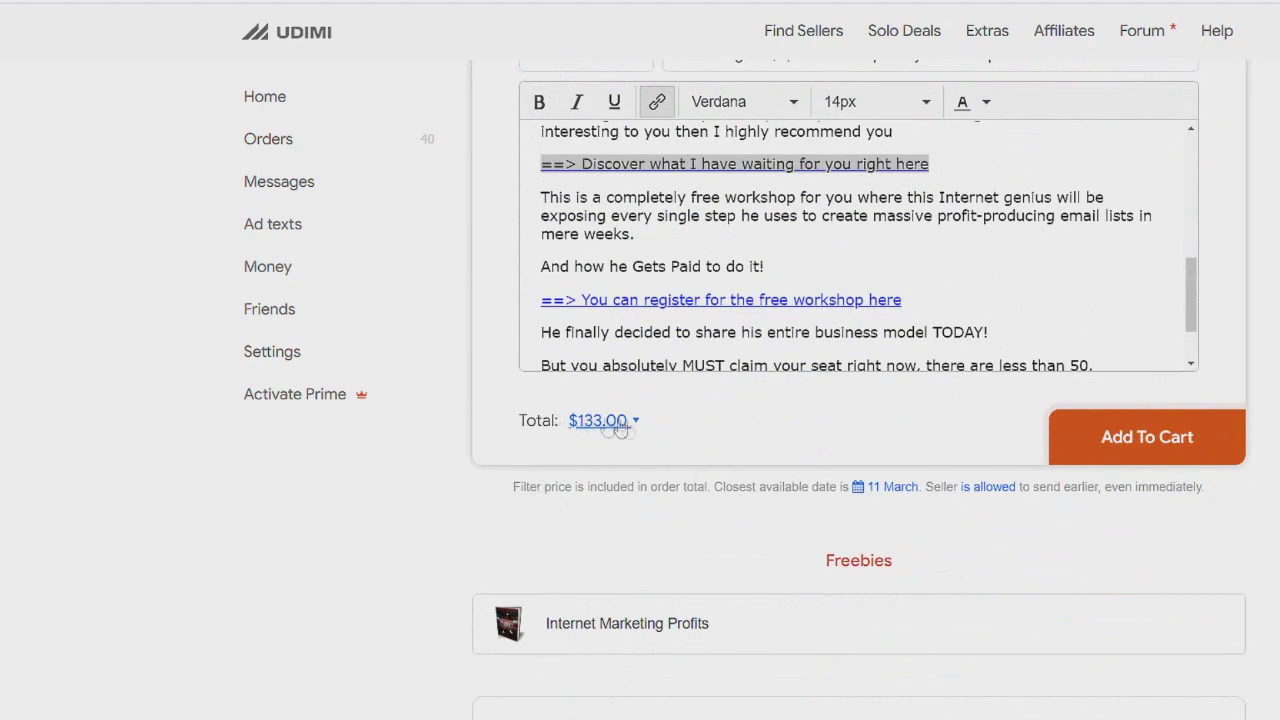
- Reduce the solo ad order to 100 visitors and review the order total and form
{"action": "scroll", "coordinate": [449, 506], "scroll_direction": "up", "scroll_amount": 2}
{"action": "left_click_drag", "start_coordinate": [714, 97], "coordinate": [740, 112]}
{"action": "scroll", "coordinate": [610, 175], "scroll_direction": "up", "scroll_amount": 2}
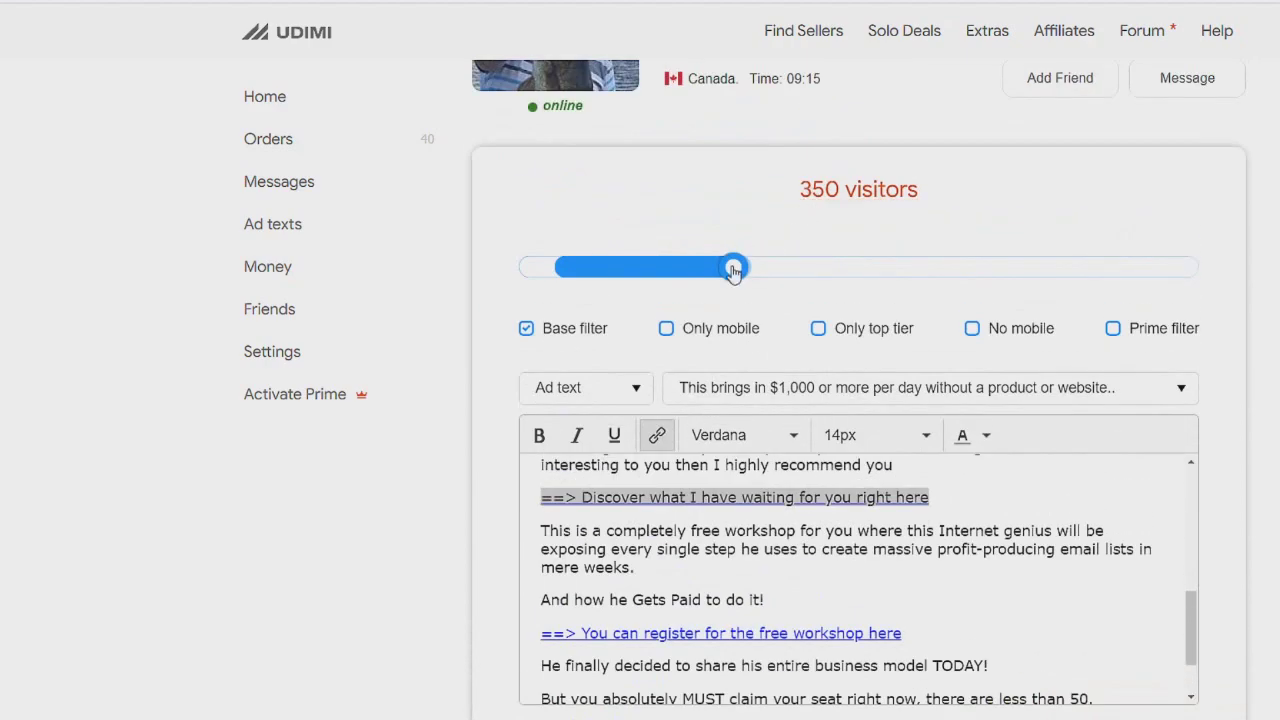
{"action": "left_click_drag", "start_coordinate": [733, 267], "coordinate": [517, 277]}
{"action": "scroll", "coordinate": [357, 466], "scroll_direction": "down", "scroll_amount": 4}
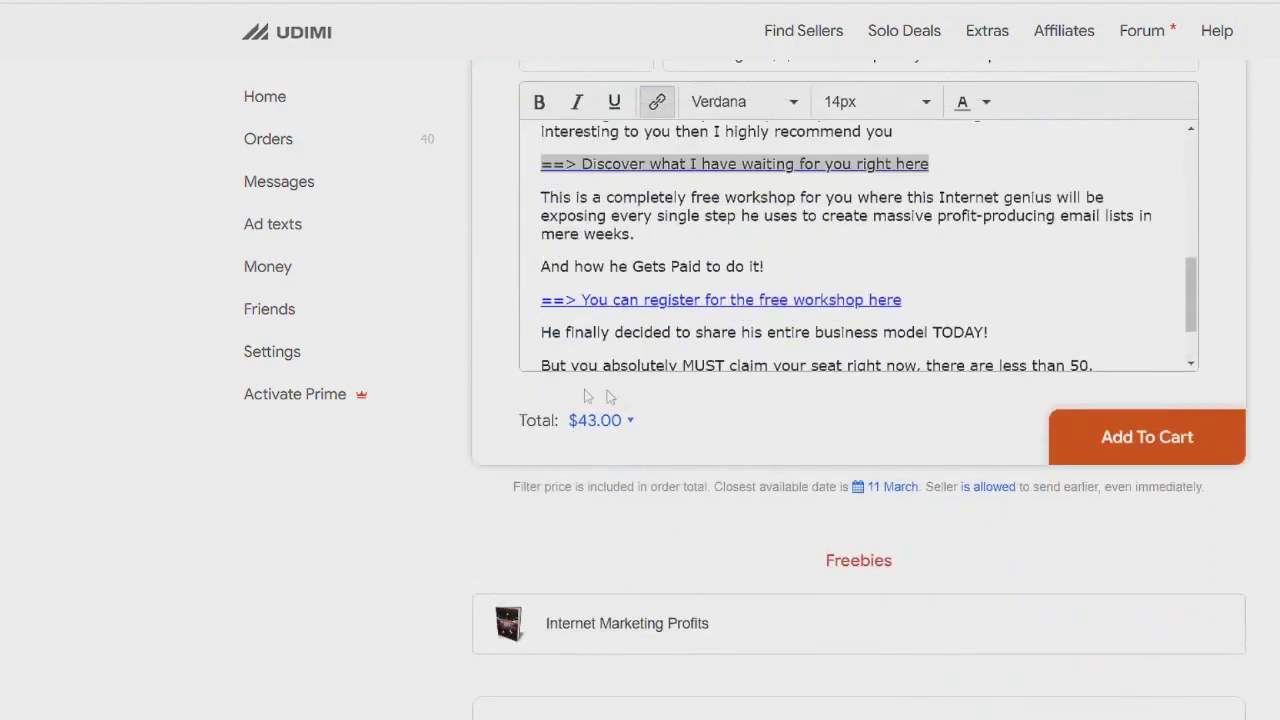
{"action": "left_click", "coordinate": [1149, 437]}
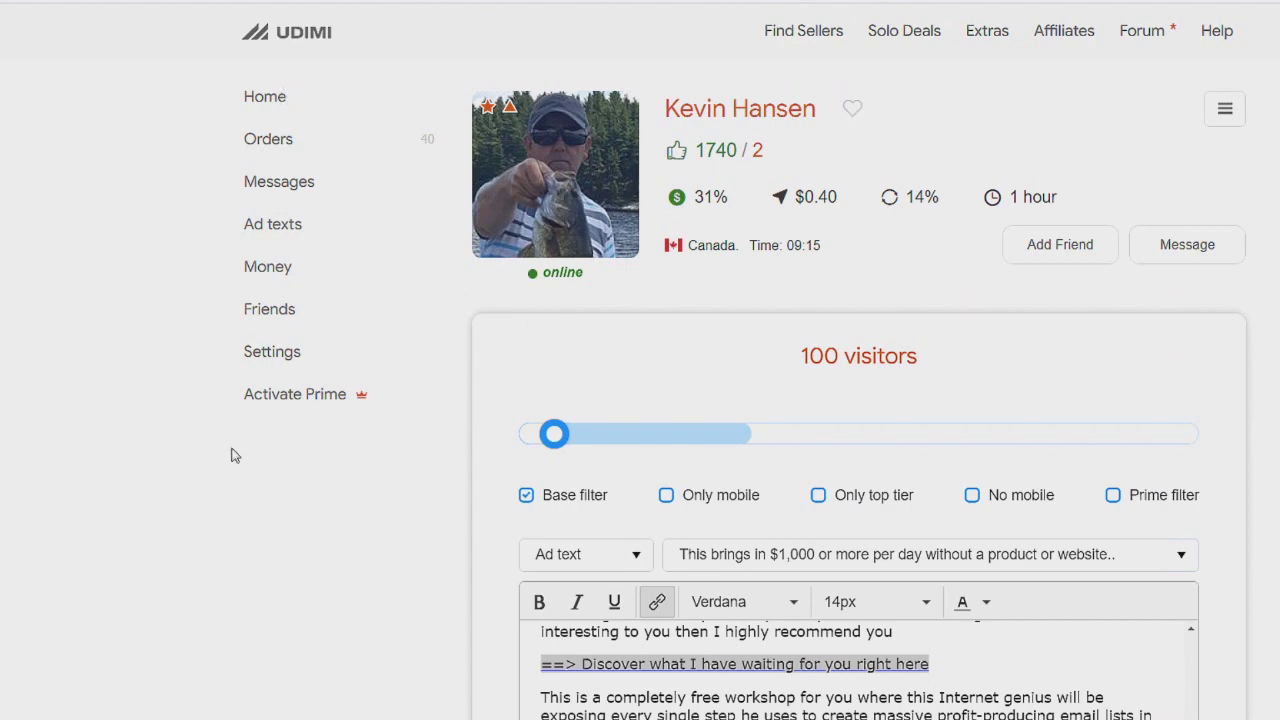
{"action": "scroll", "coordinate": [231, 454], "scroll_direction": "down", "scroll_amount": 2}
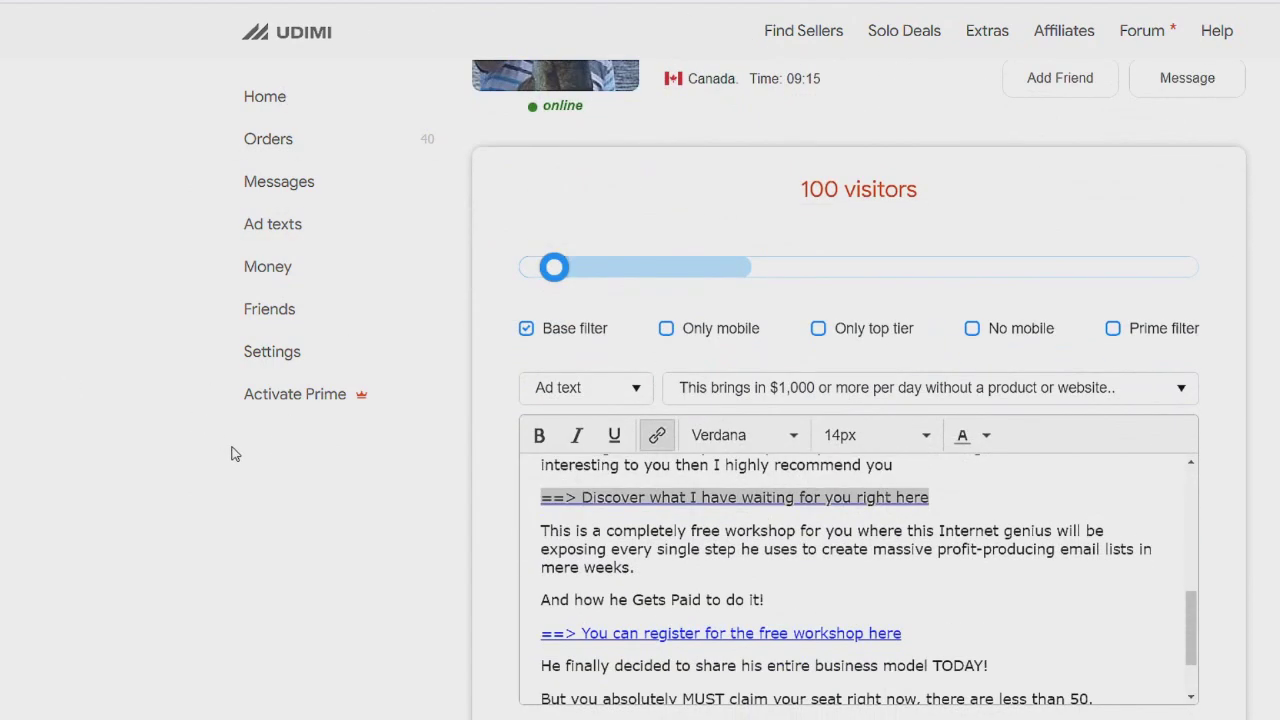
{"action": "scroll", "coordinate": [231, 454], "scroll_direction": "up", "scroll_amount": 2}
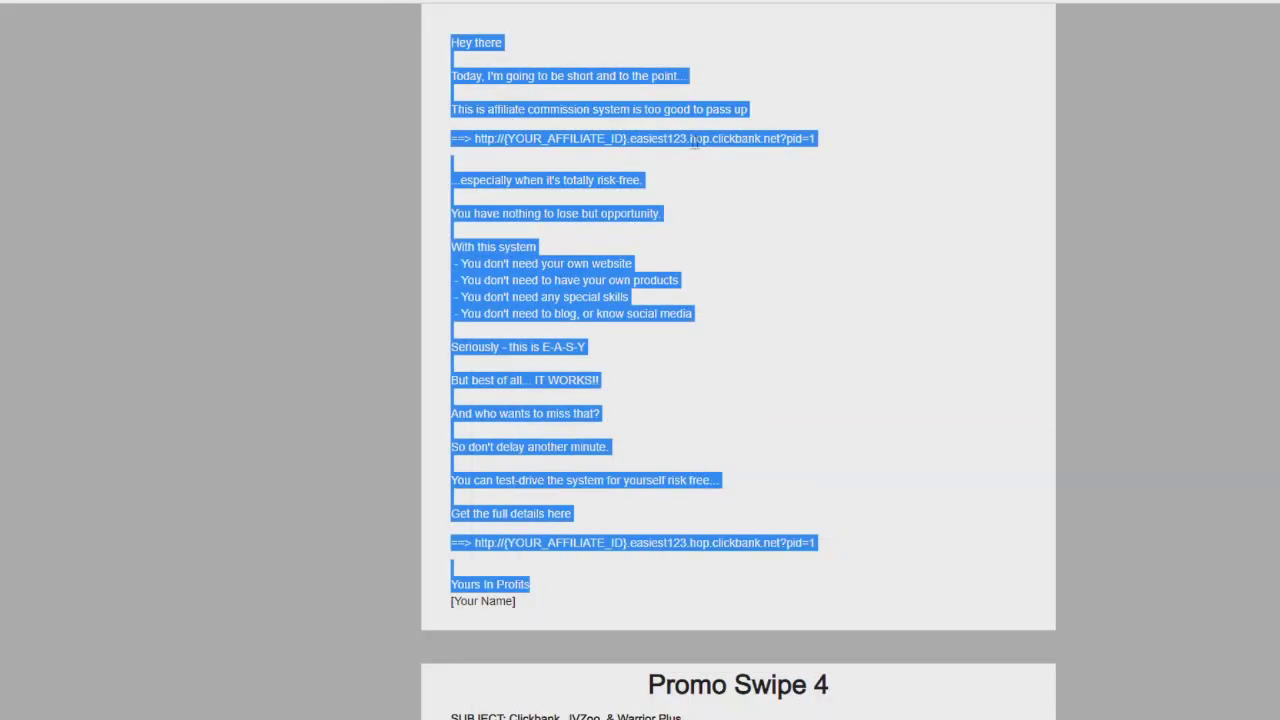
- Return to the affiliate page, deselect the Promo Swipe 3 text and look back through the preceding promo swipes
{"action": "left_click", "coordinate": [366, 260]}
{"action": "scroll", "coordinate": [757, 366], "scroll_direction": "up", "scroll_amount": 4}
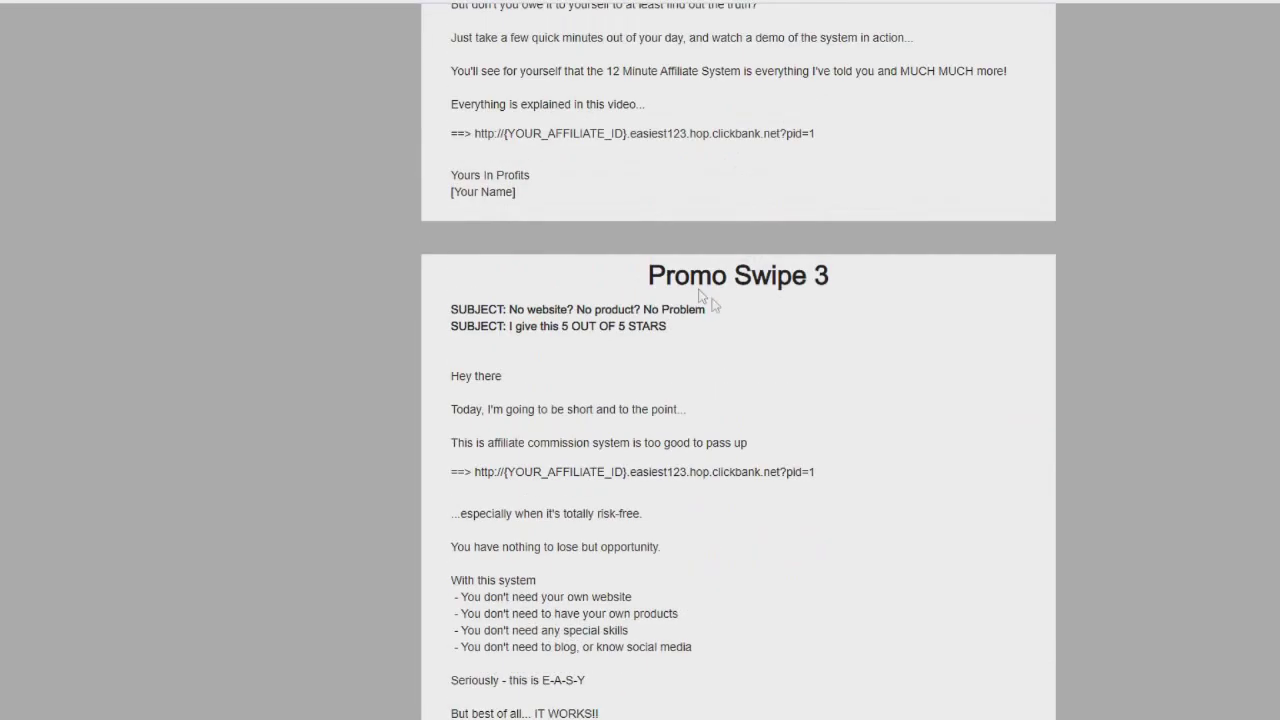
{"action": "scroll", "coordinate": [757, 366], "scroll_direction": "up", "scroll_amount": 6}
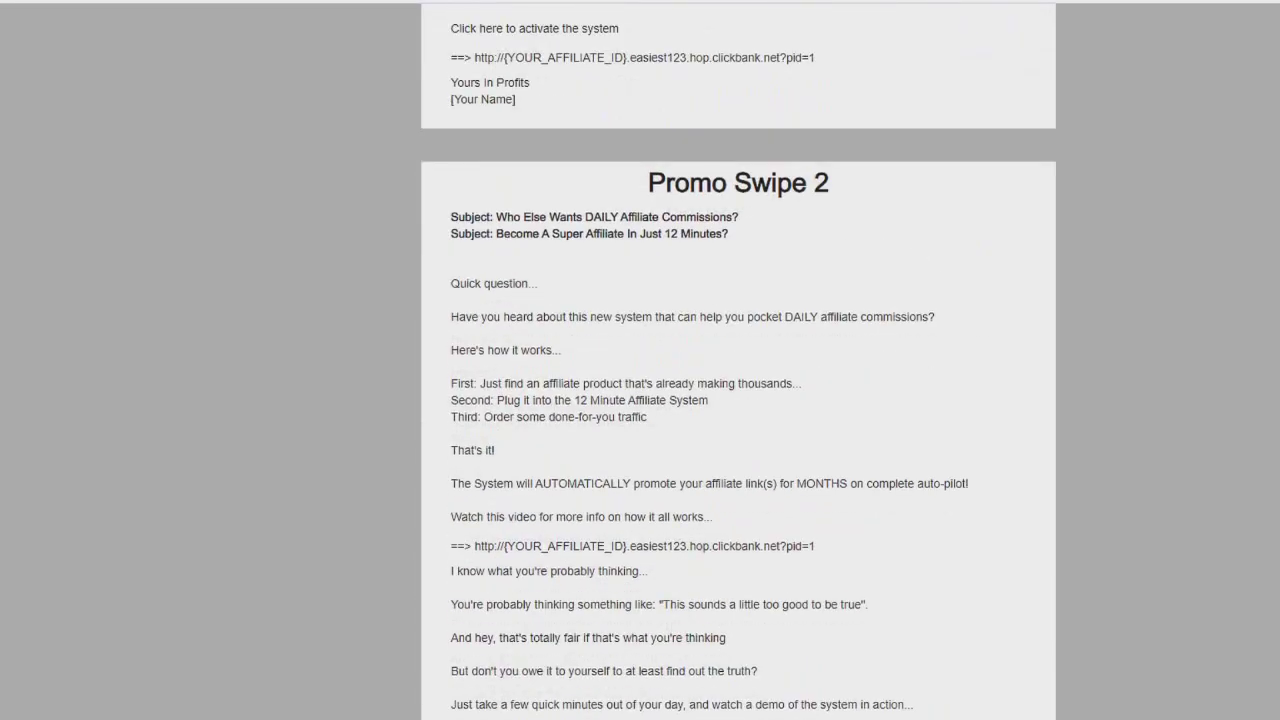